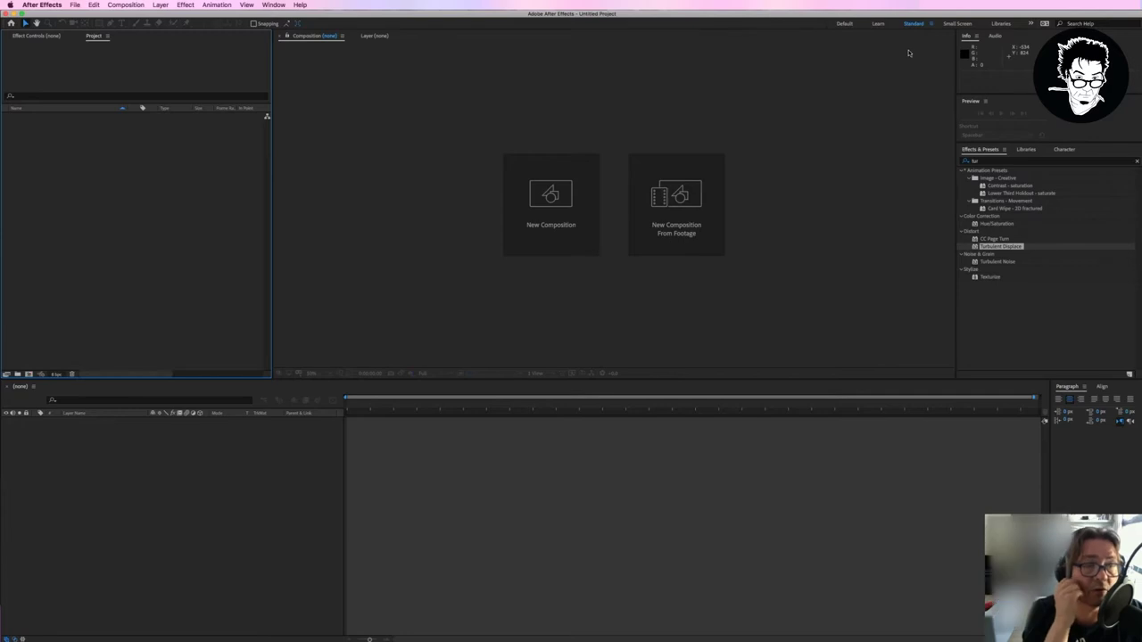
Step: Try the Default and Learn workspaces, then return to the Standard workspace
click(843, 23)
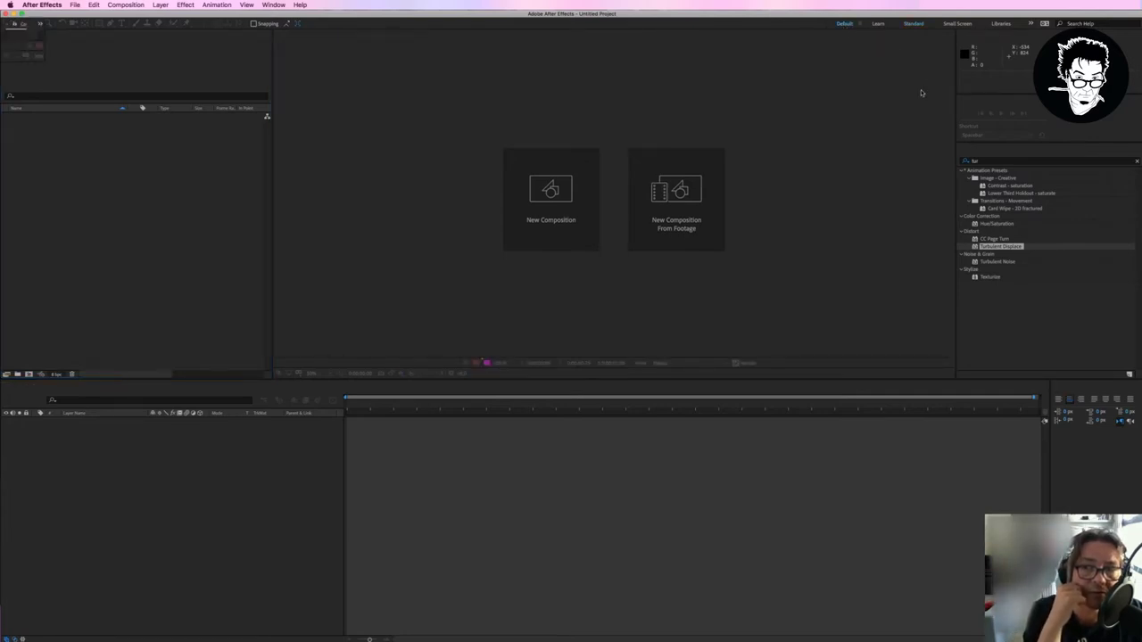
click(917, 26)
click(917, 27)
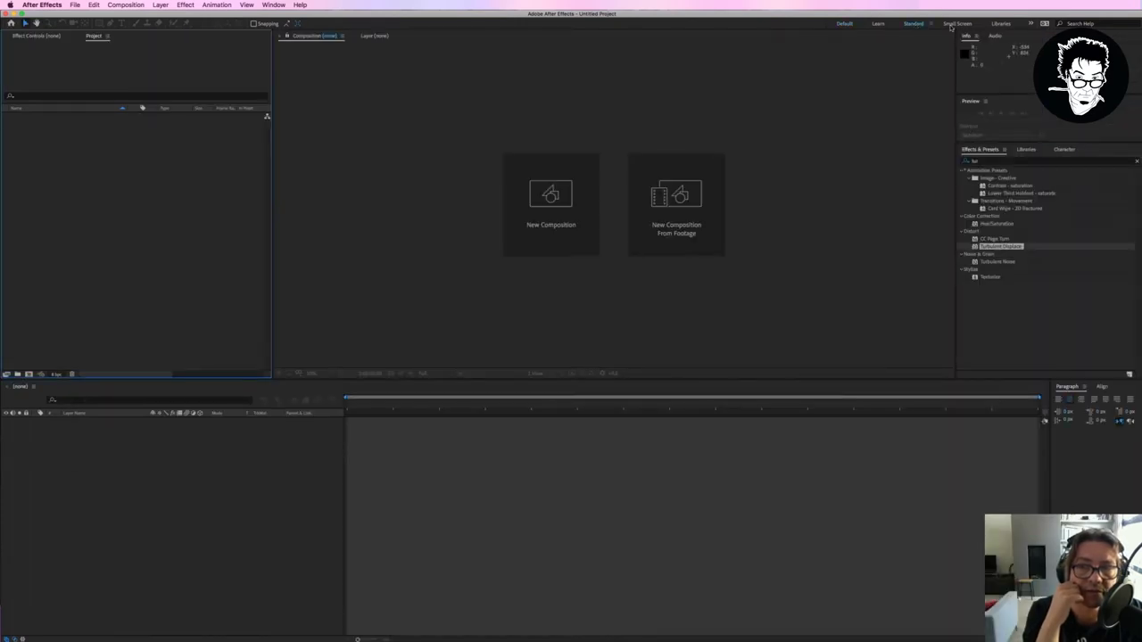
click(879, 24)
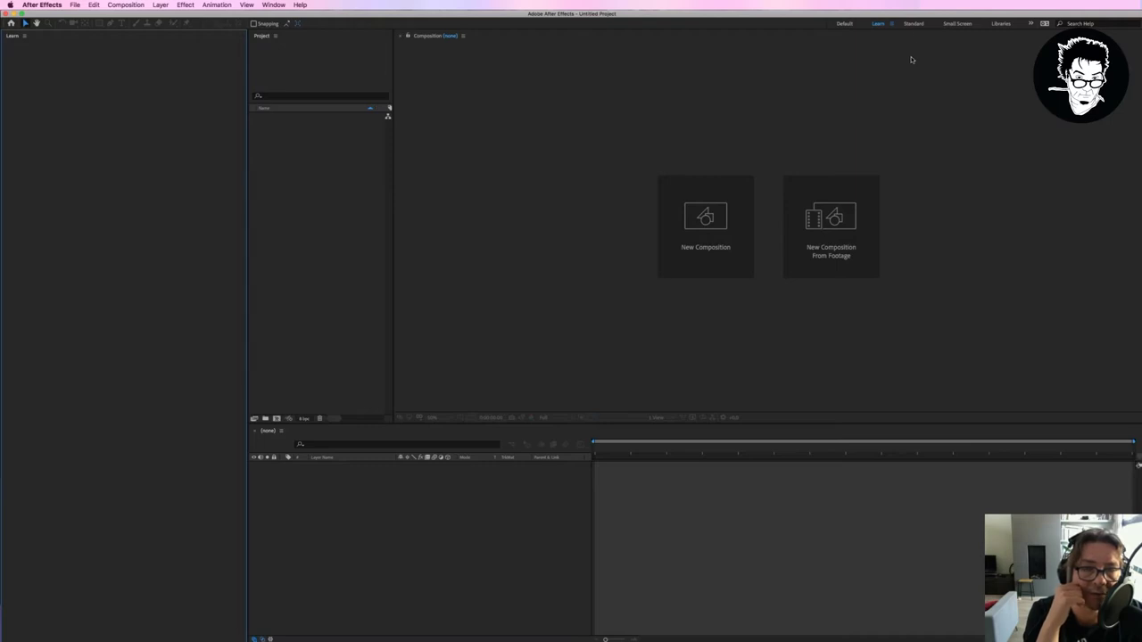
click(919, 27)
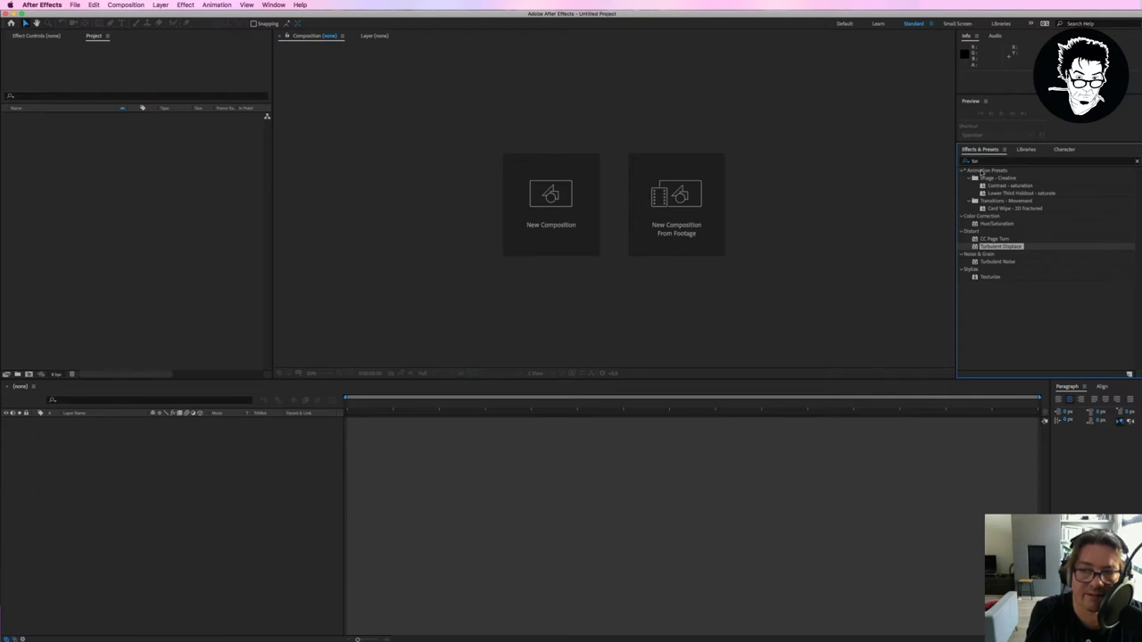
Step: Clear the Effects & Presets search field so every category is listed
click(270, 5)
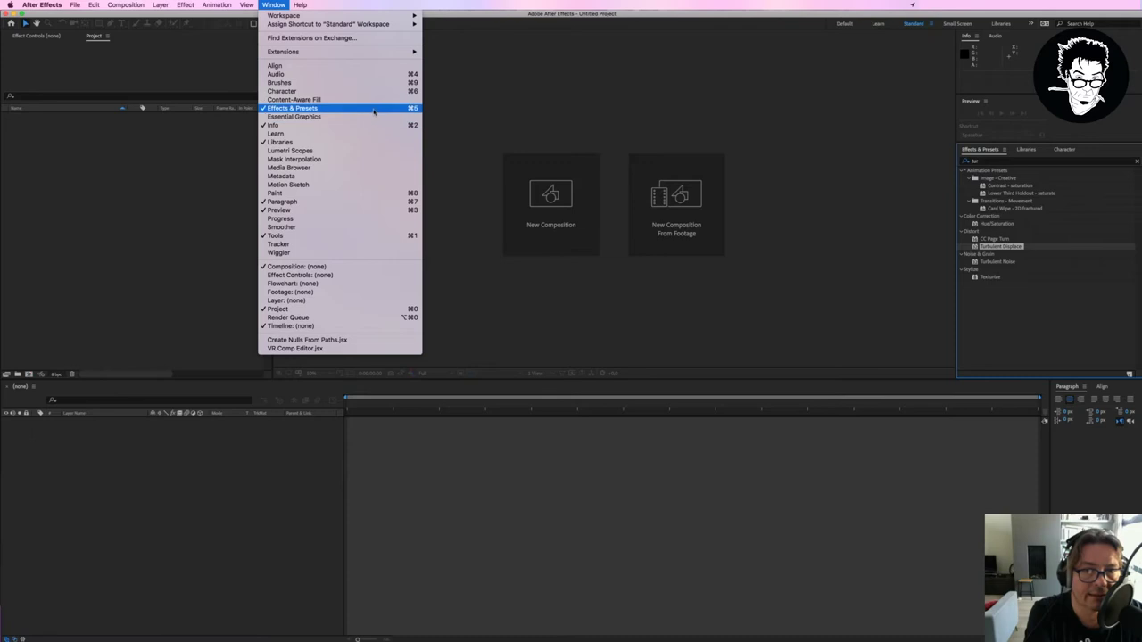
click(1015, 326)
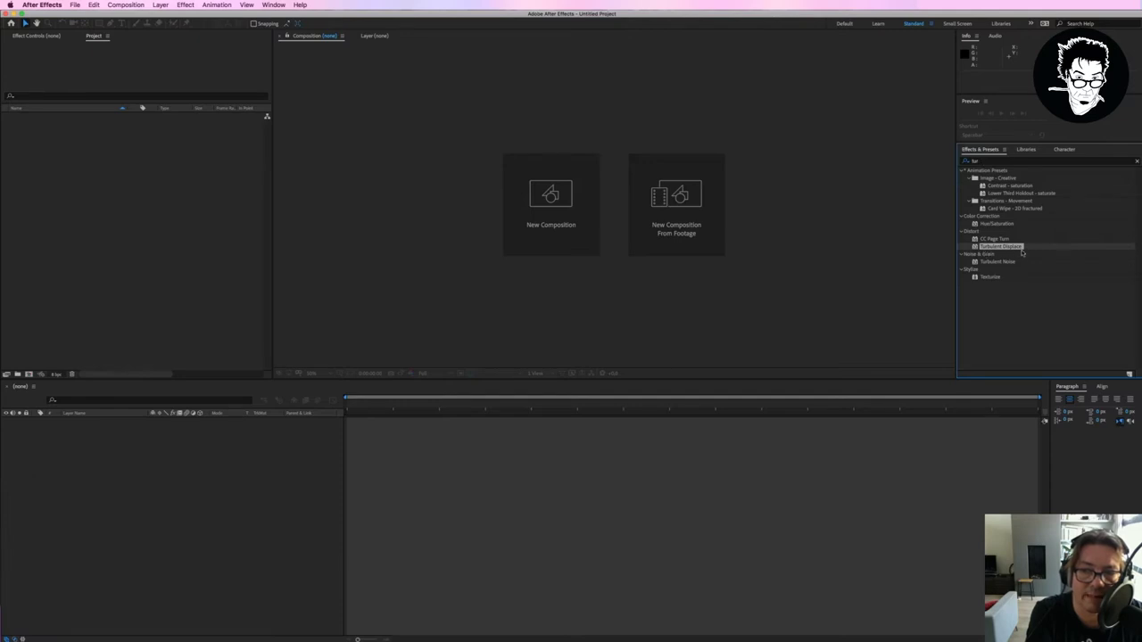
click(983, 162)
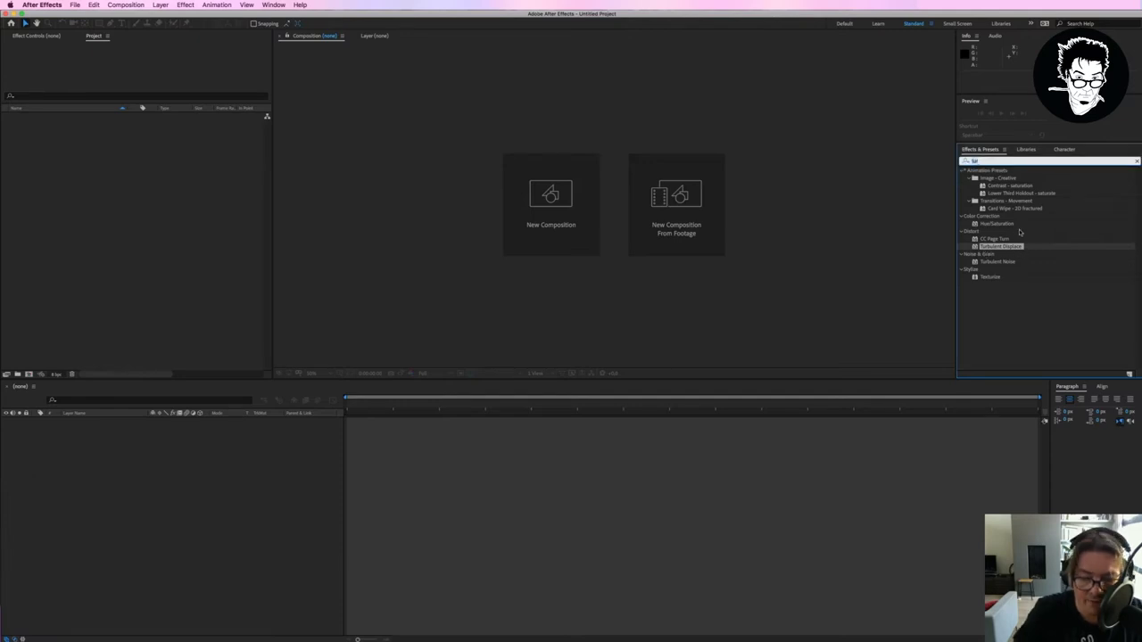
key(BackSpace)
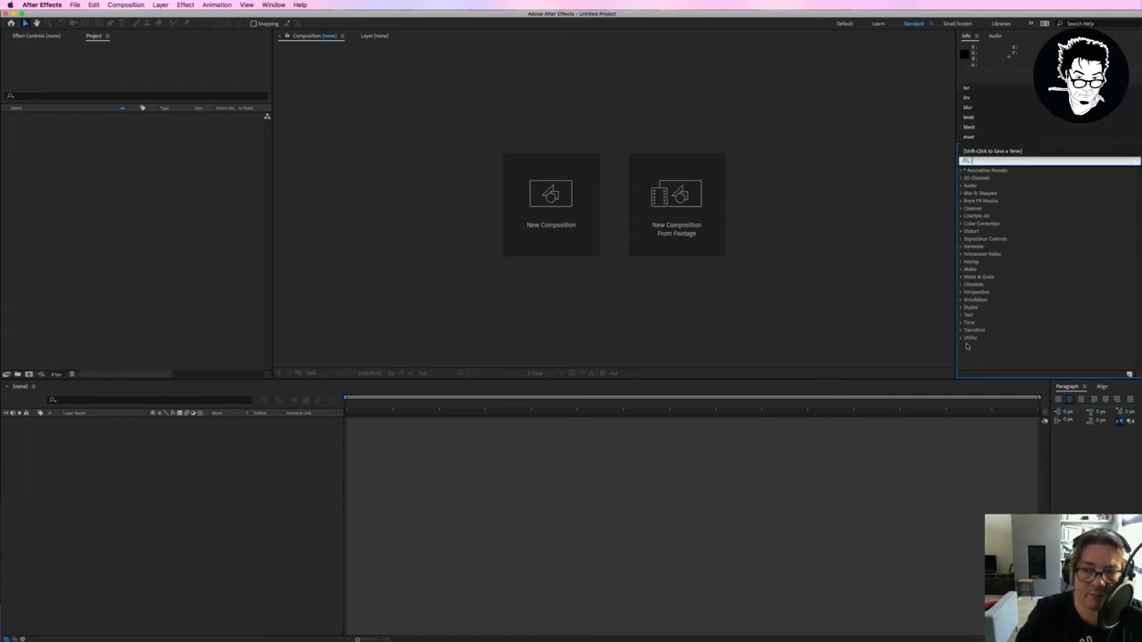
Step: Browse Animation Presets > Text > 3D Text, collapse it, and switch to Finder
click(961, 170)
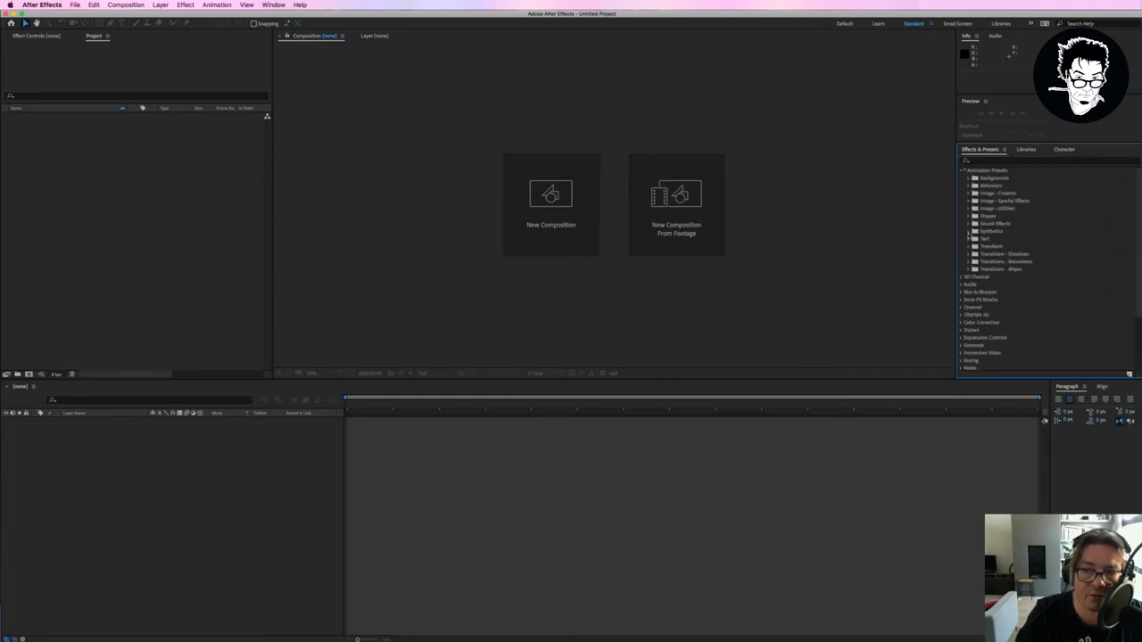
click(968, 238)
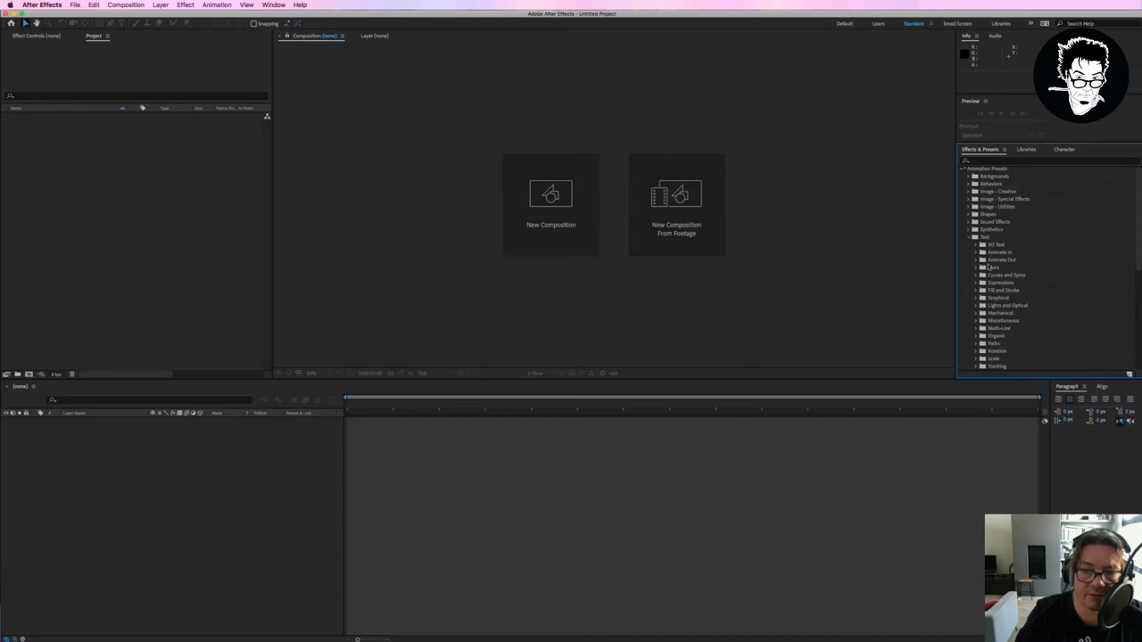
click(976, 244)
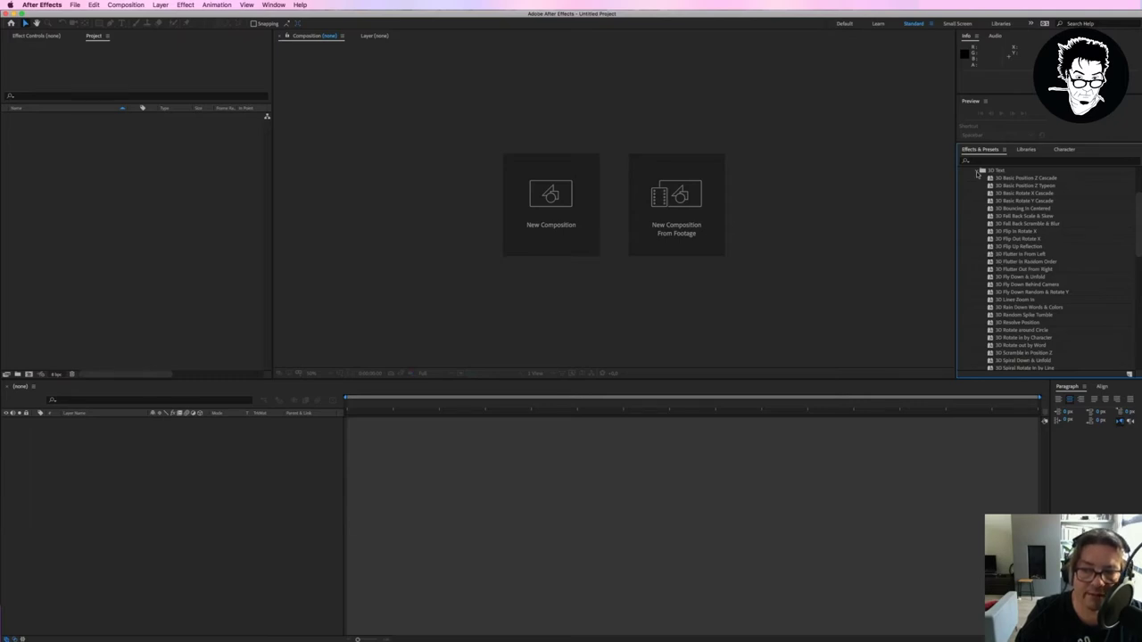
click(976, 170)
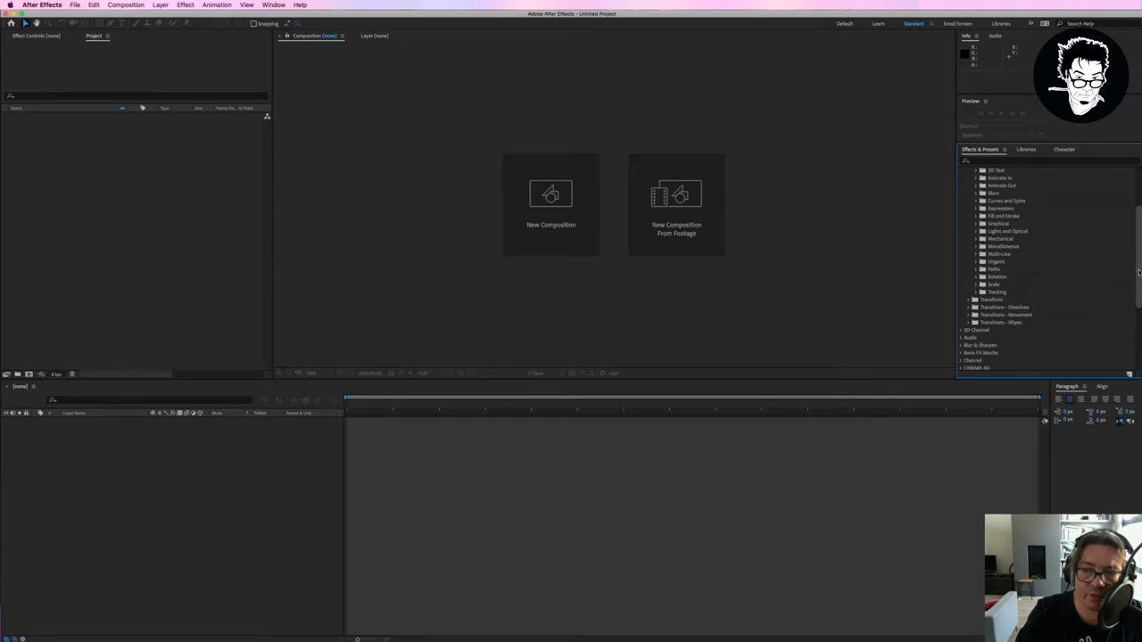
scroll(1138, 271, up, 3)
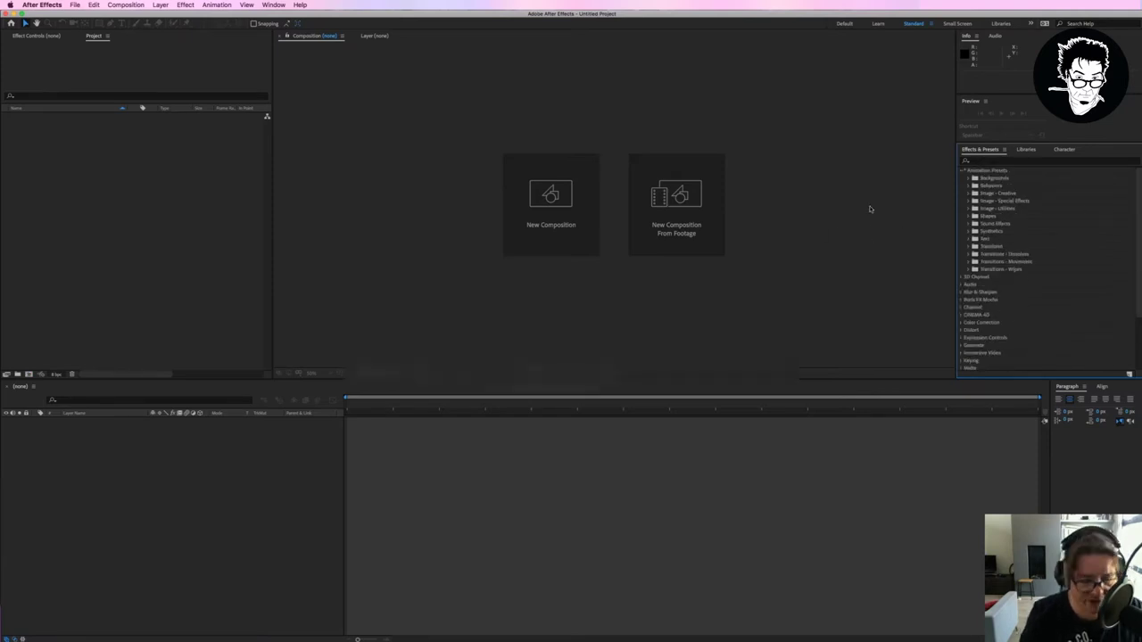
key(super+Tab)
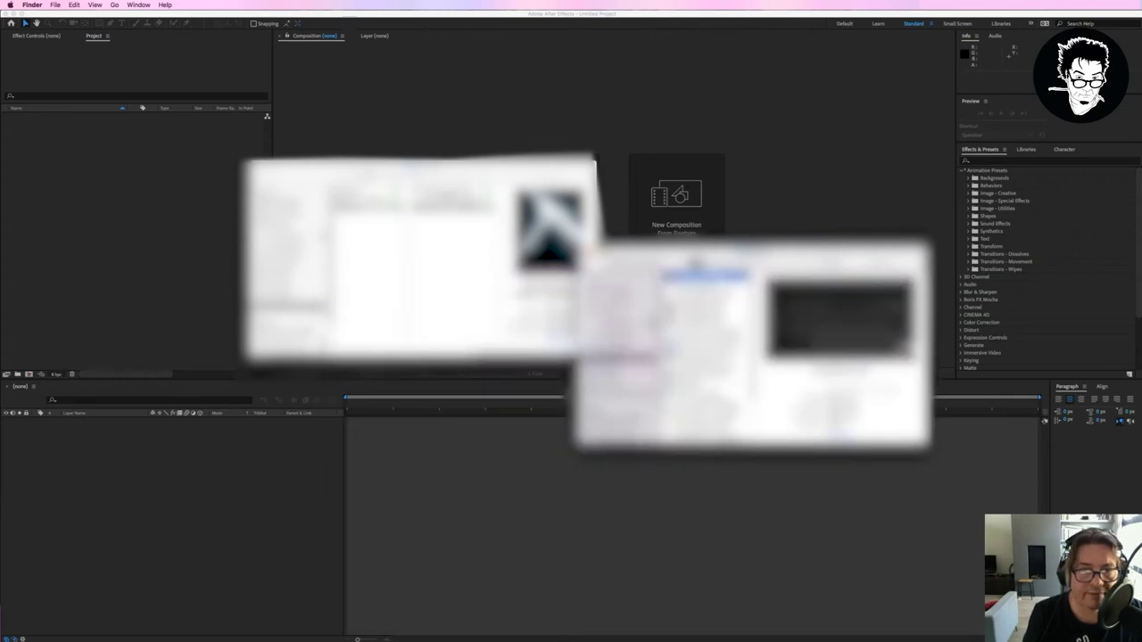
Step: Preview gray-high-rise-building-1769369.jpg from the resources folder in Quick Look, then return to After Effects
click(453, 198)
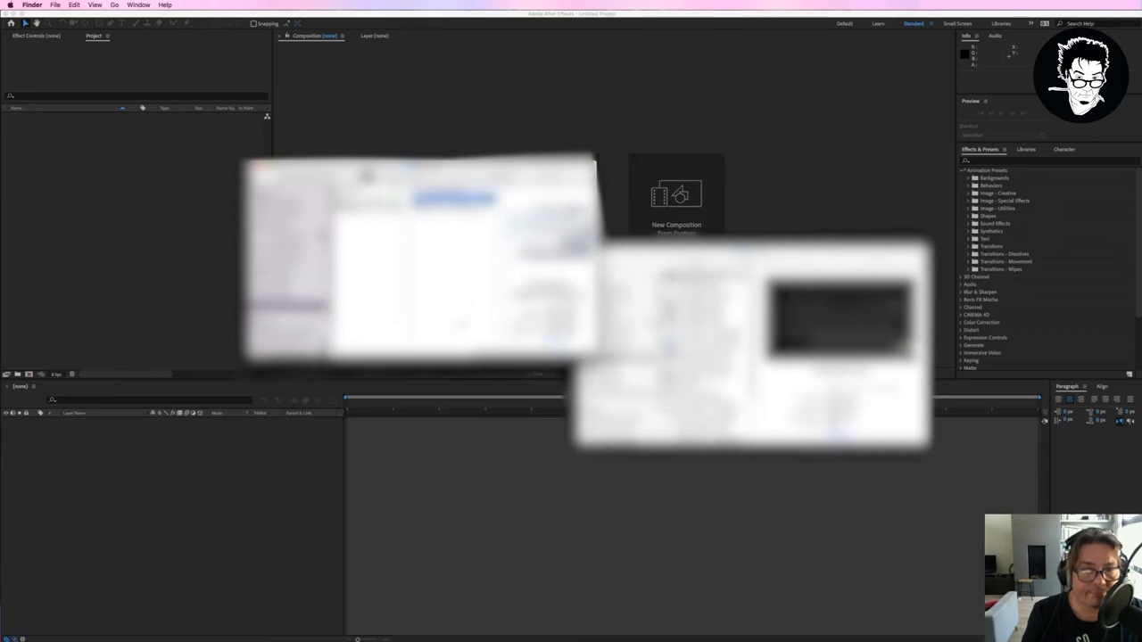
click(535, 198)
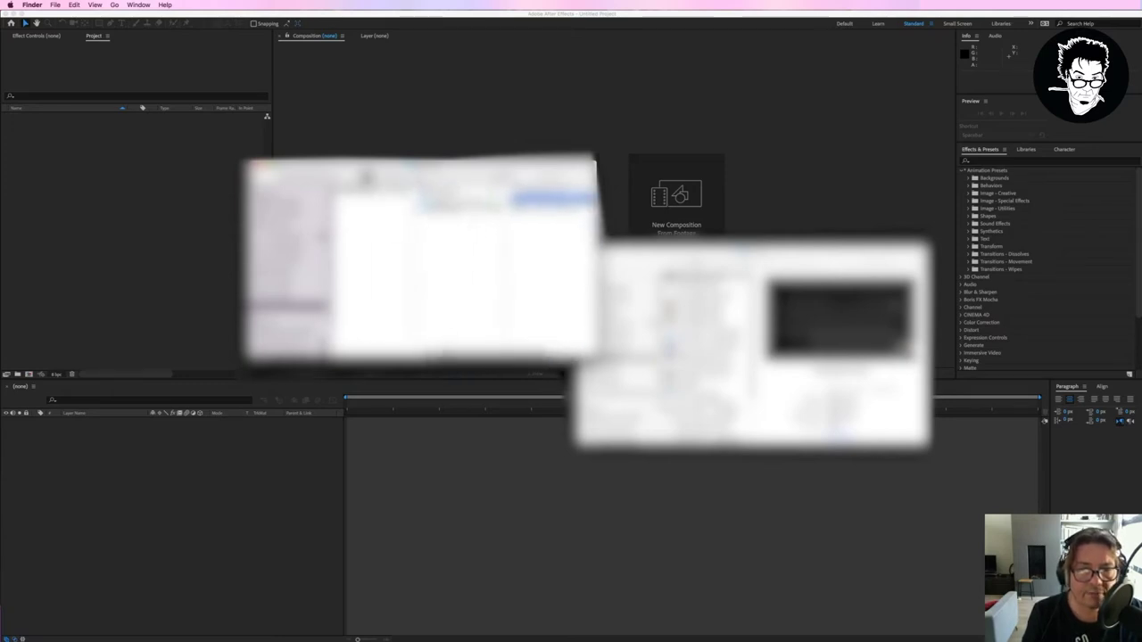
click(527, 198)
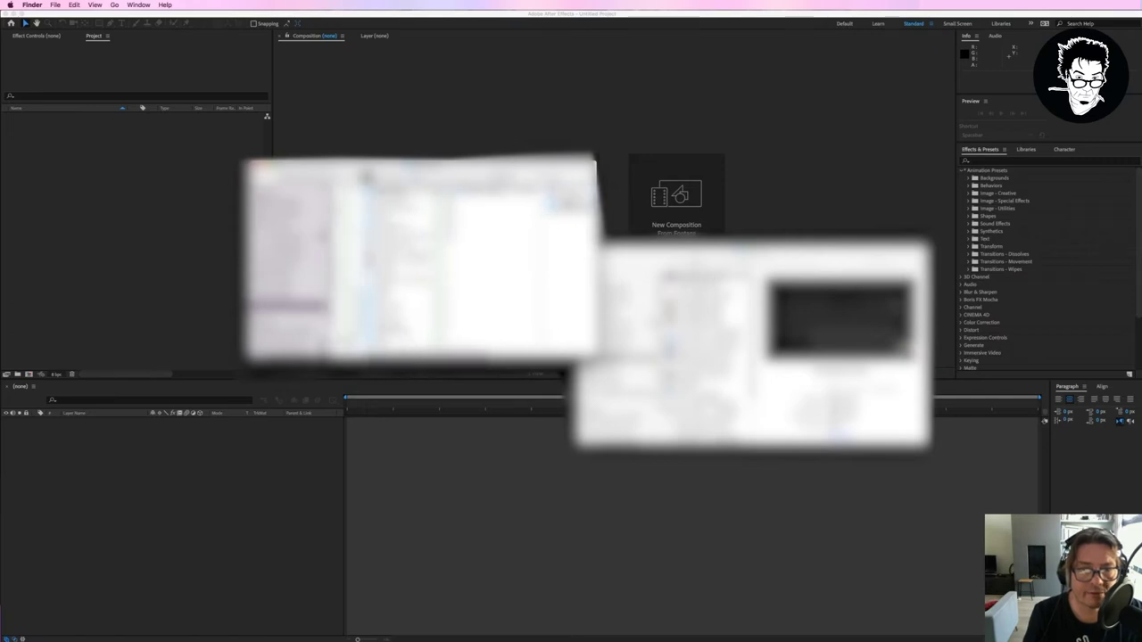
click(455, 206)
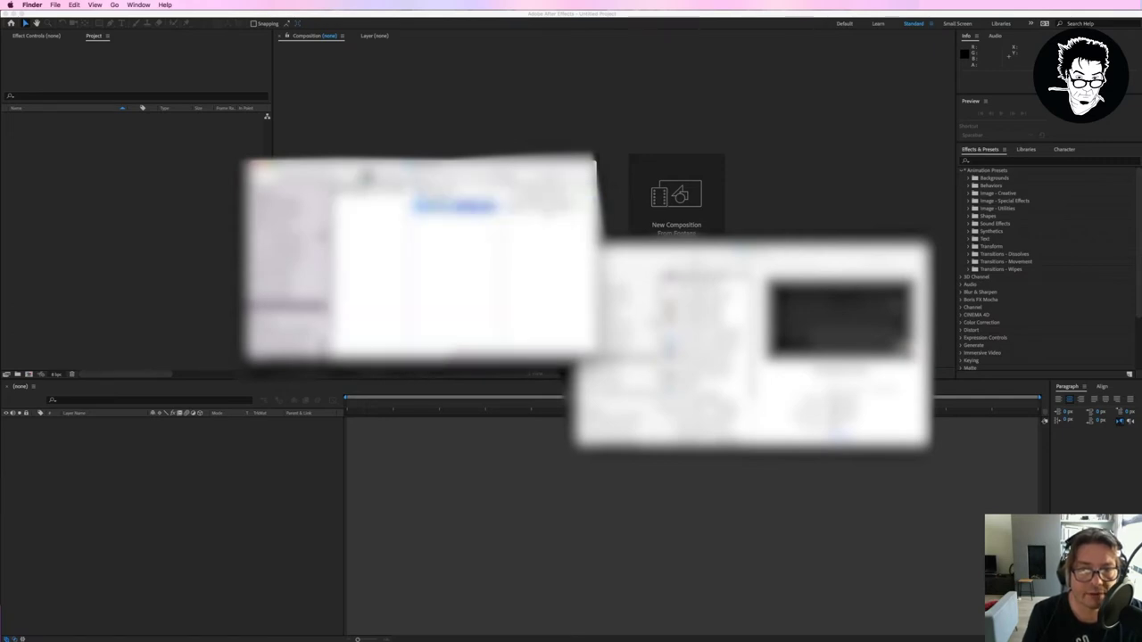
click(366, 206)
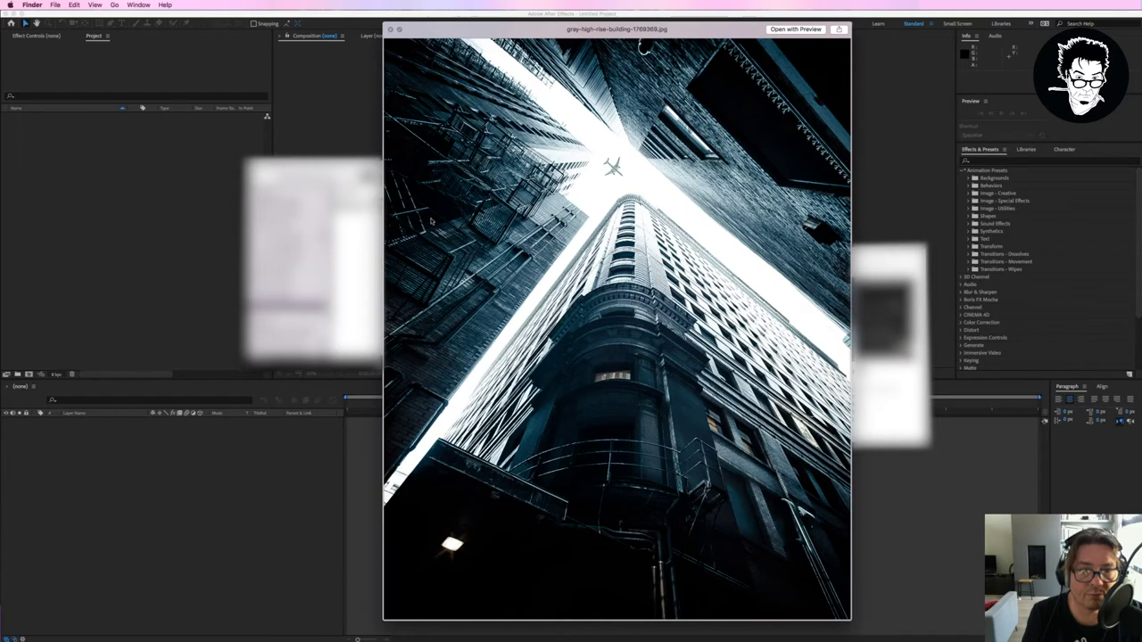
click(127, 187)
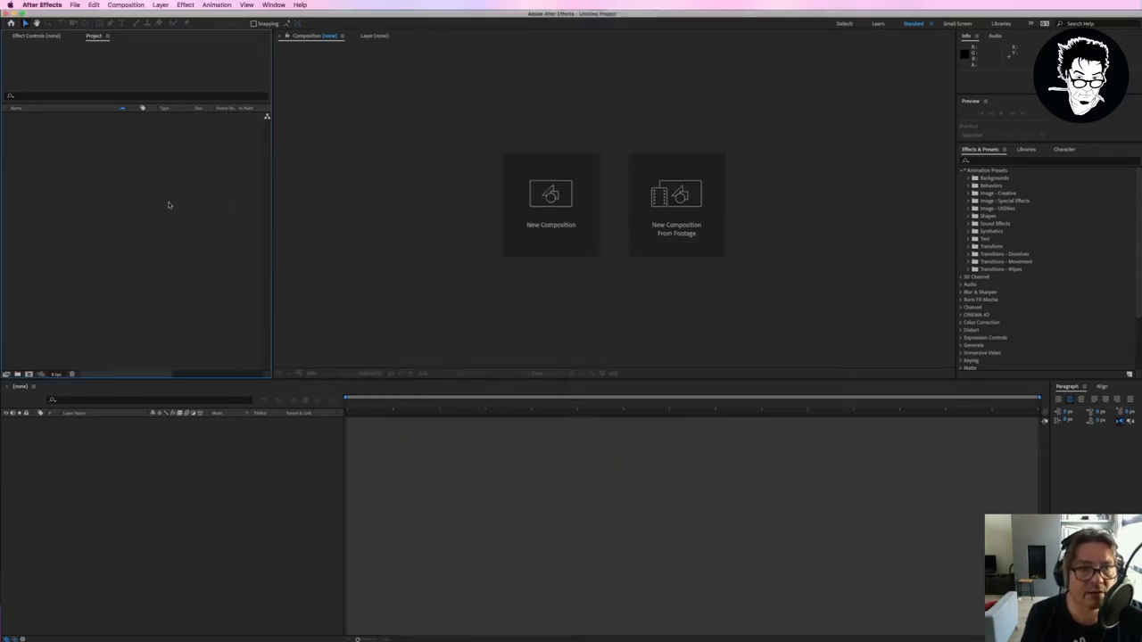
click(75, 5)
mouse_move(142, 119)
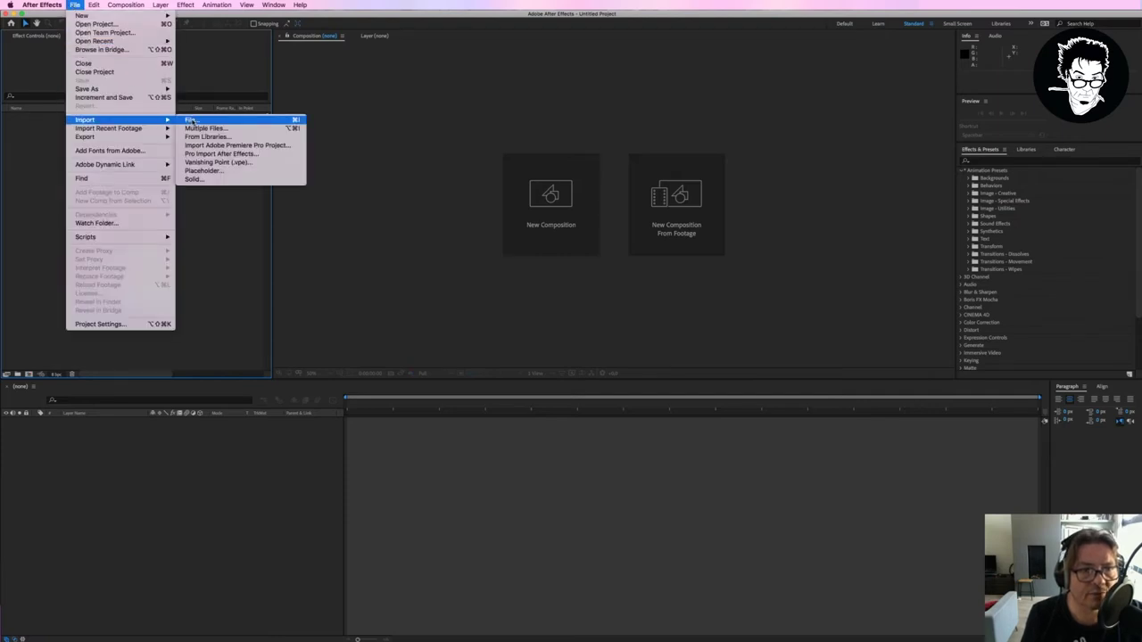
click(192, 120)
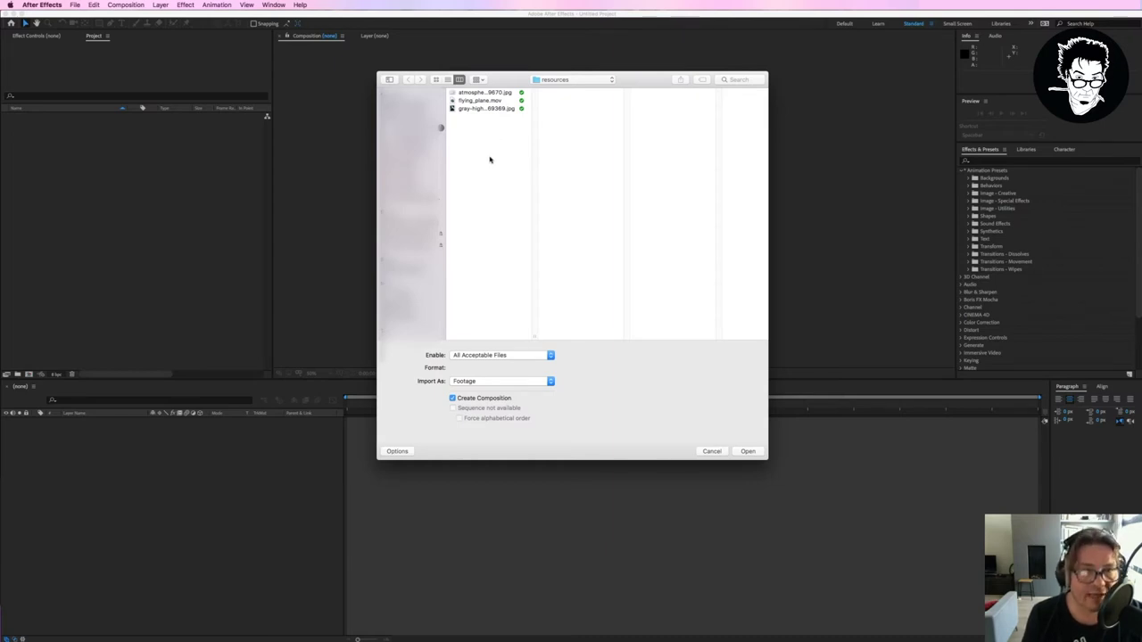
click(711, 450)
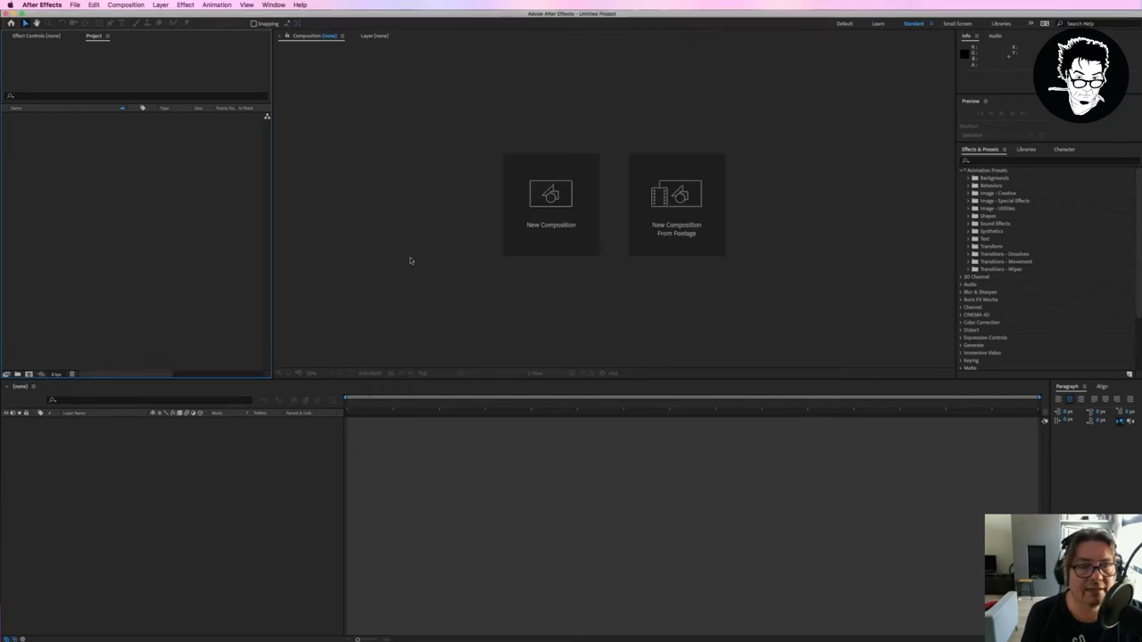
click(74, 5)
mouse_move(134, 89)
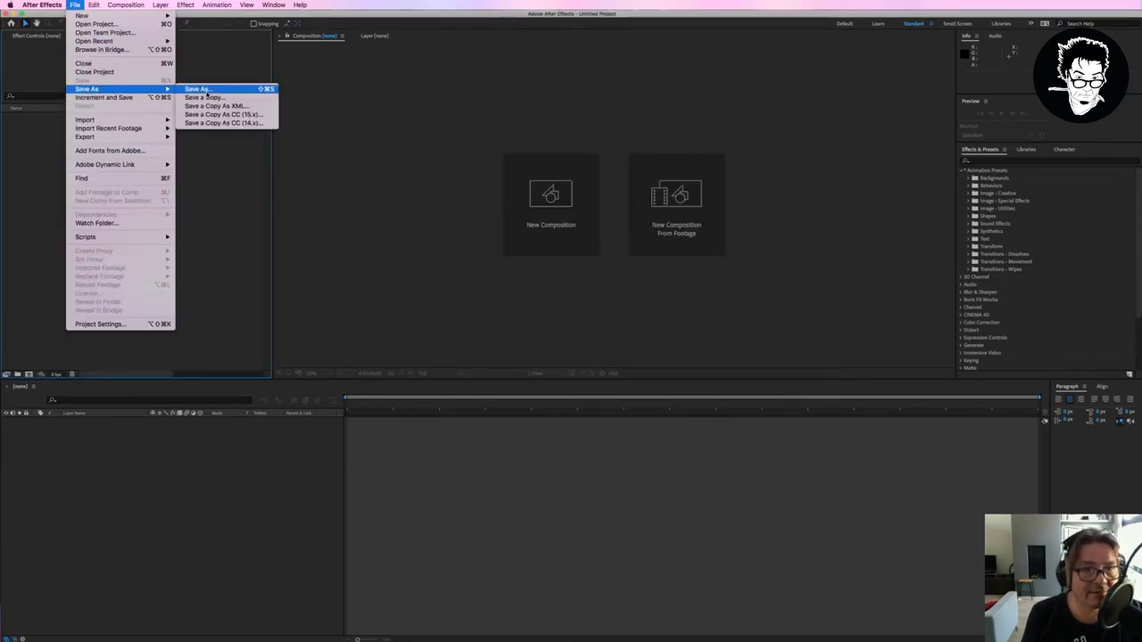
click(204, 91)
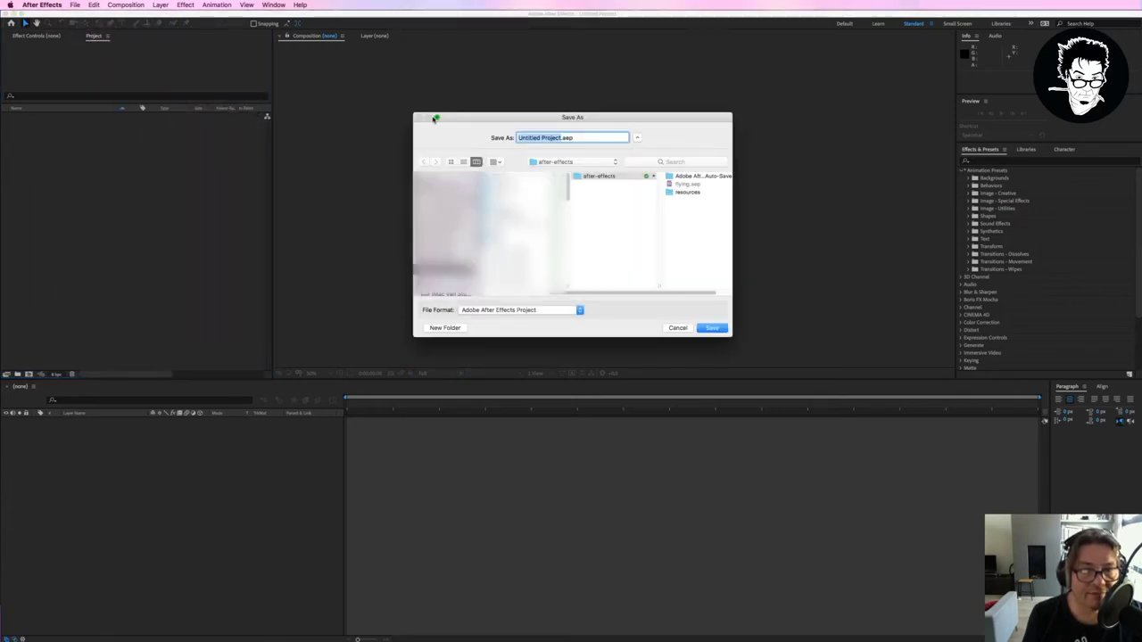
click(678, 328)
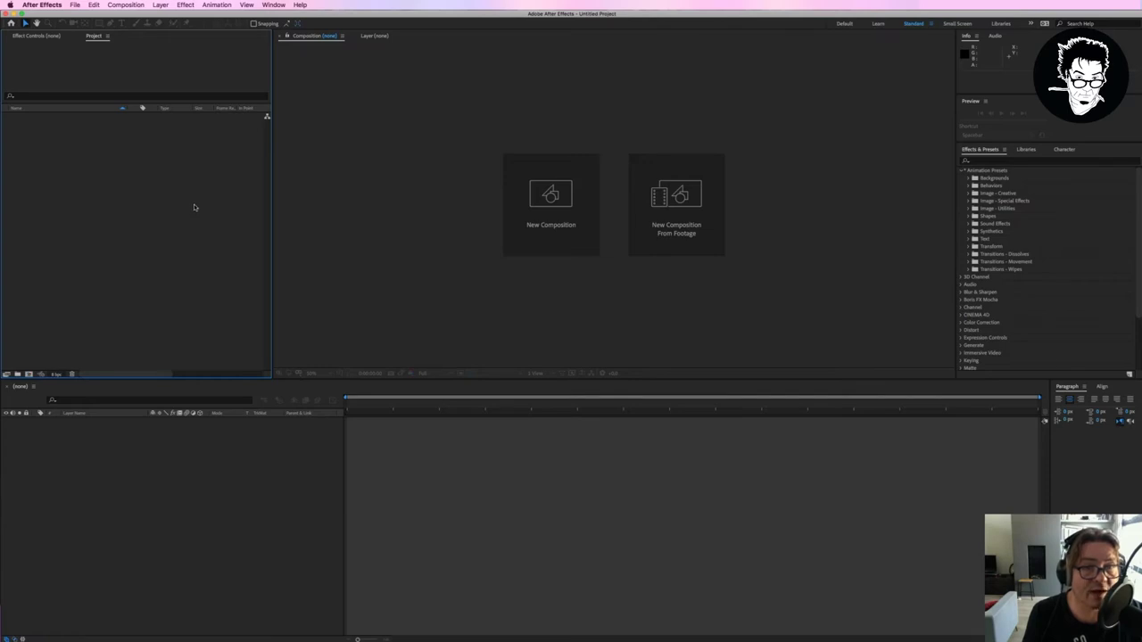
Step: Import gray-high-rise-building-1769369.jpg with Create Composition enabled
click(71, 6)
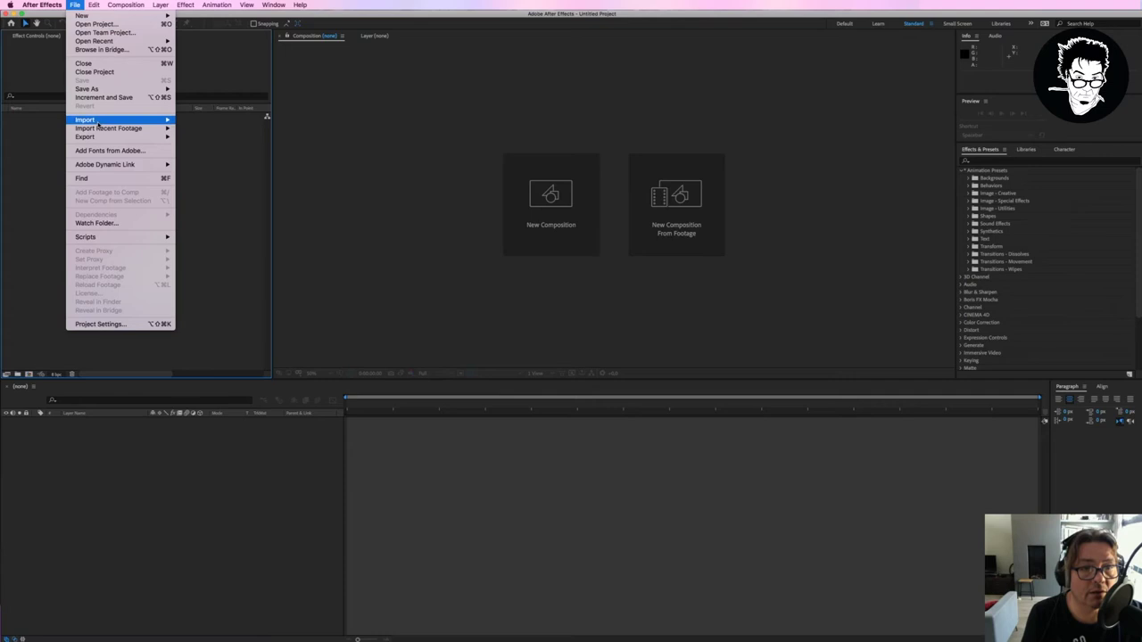
mouse_move(98, 125)
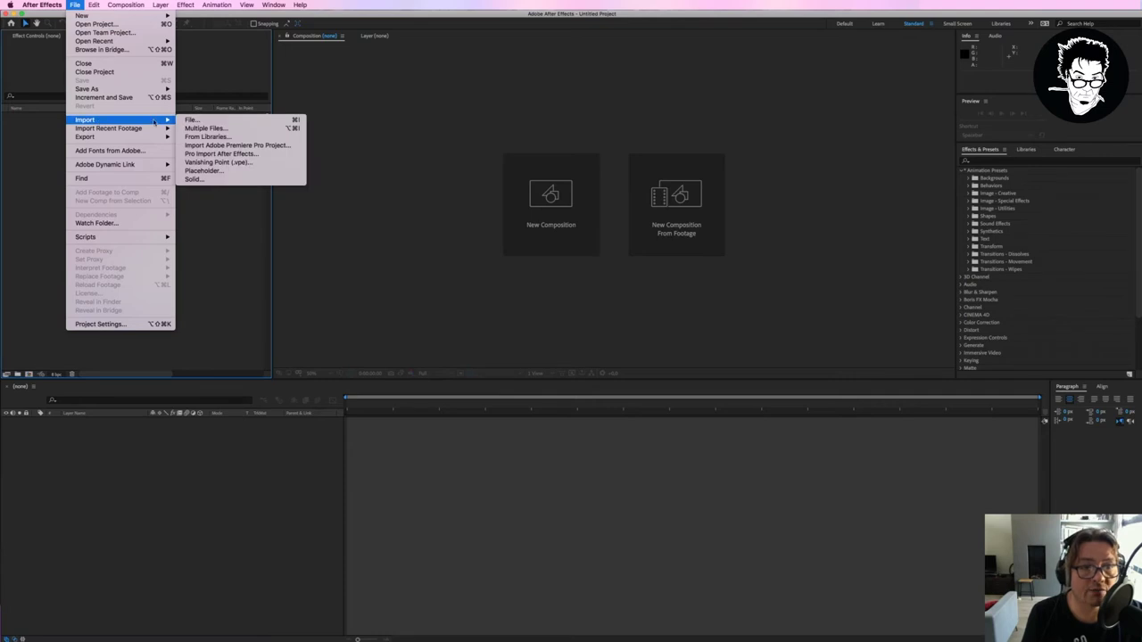
click(220, 123)
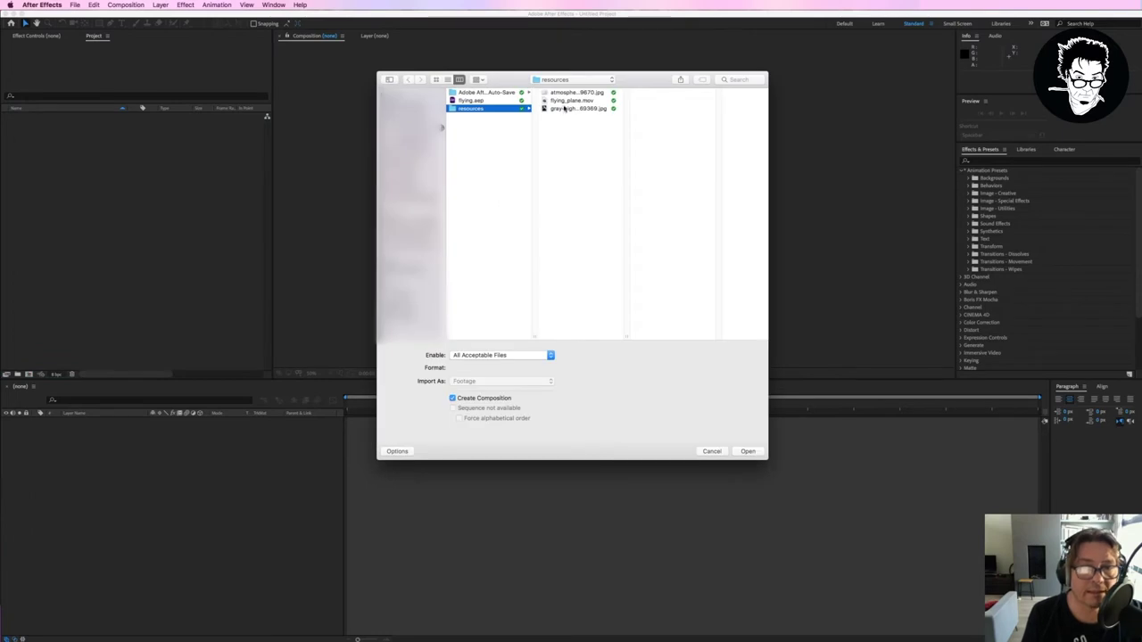
click(571, 108)
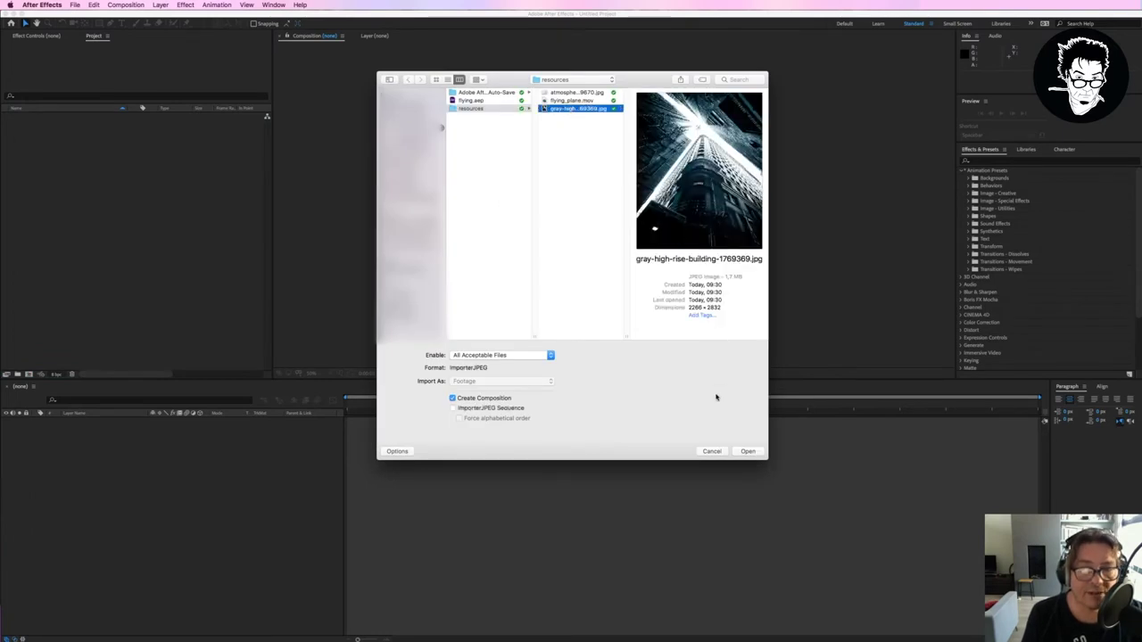
click(747, 451)
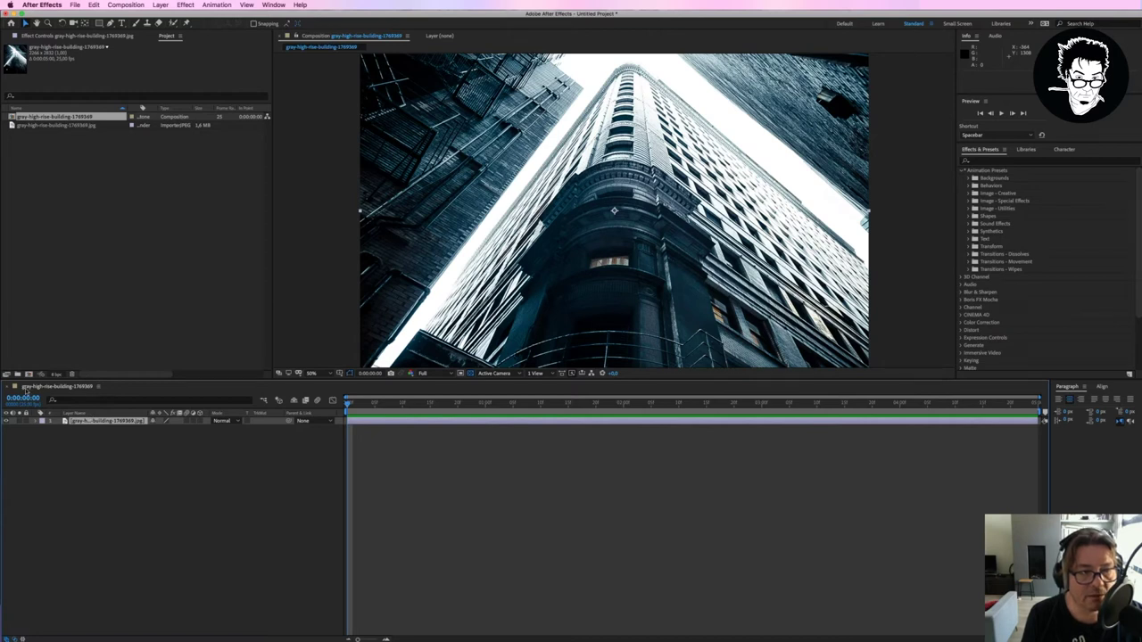
drag(348, 405, 1127, 442)
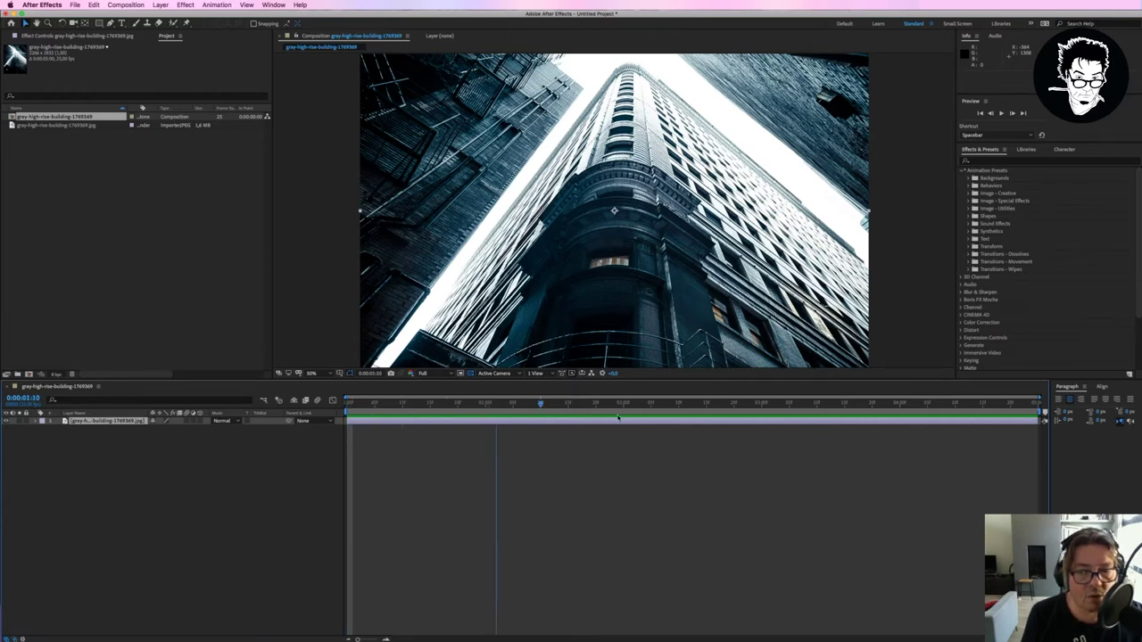
drag(1049, 426, 394, 426)
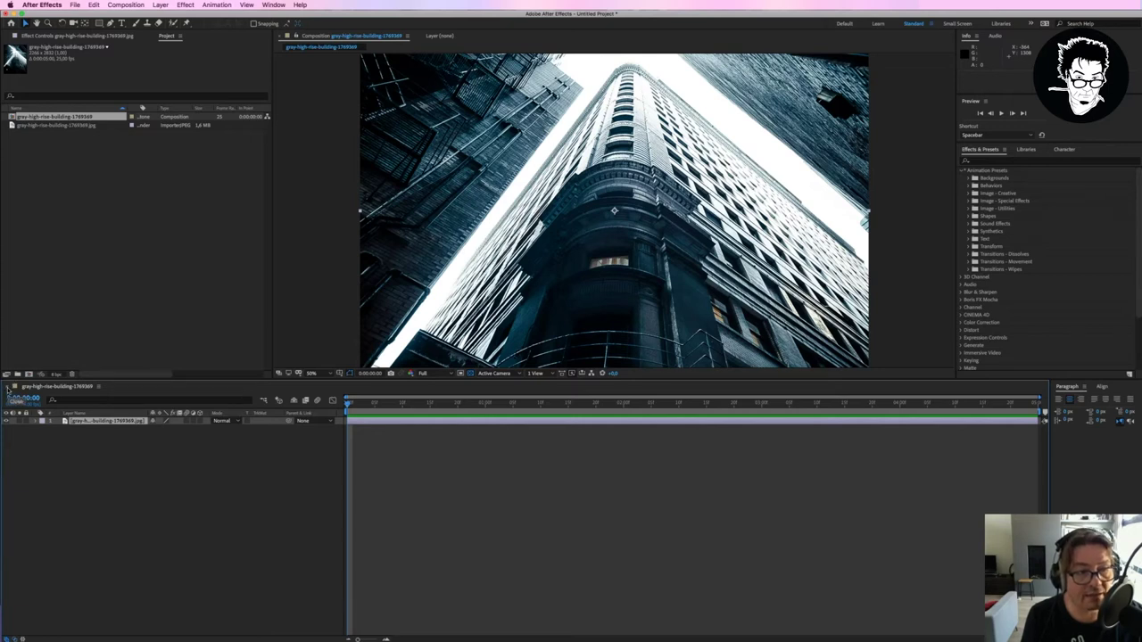
click(8, 387)
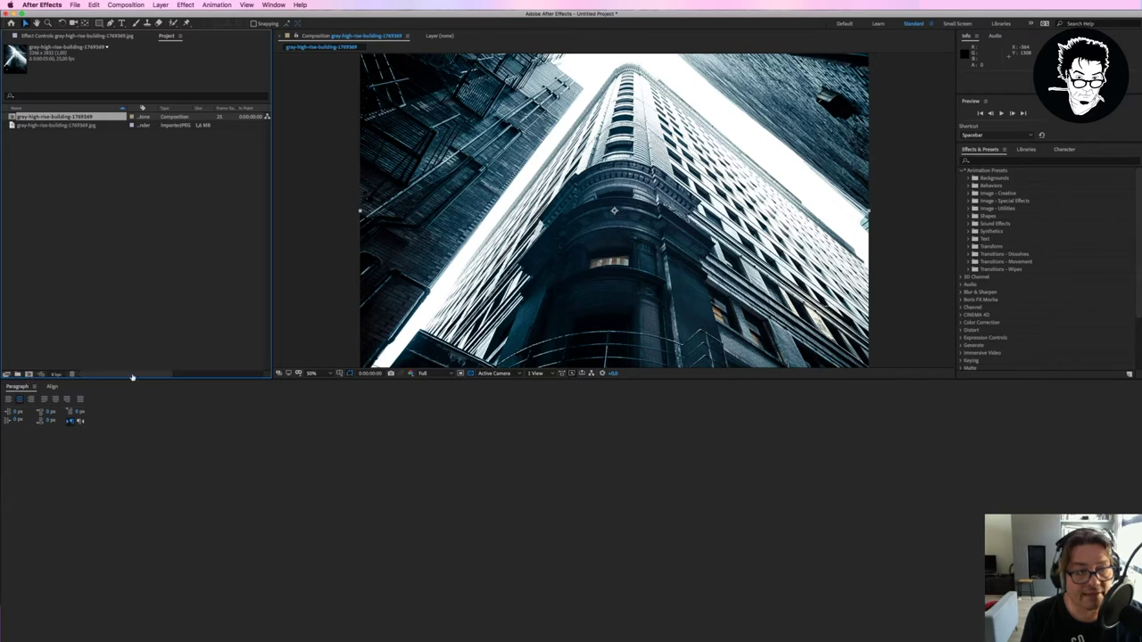
click(247, 5)
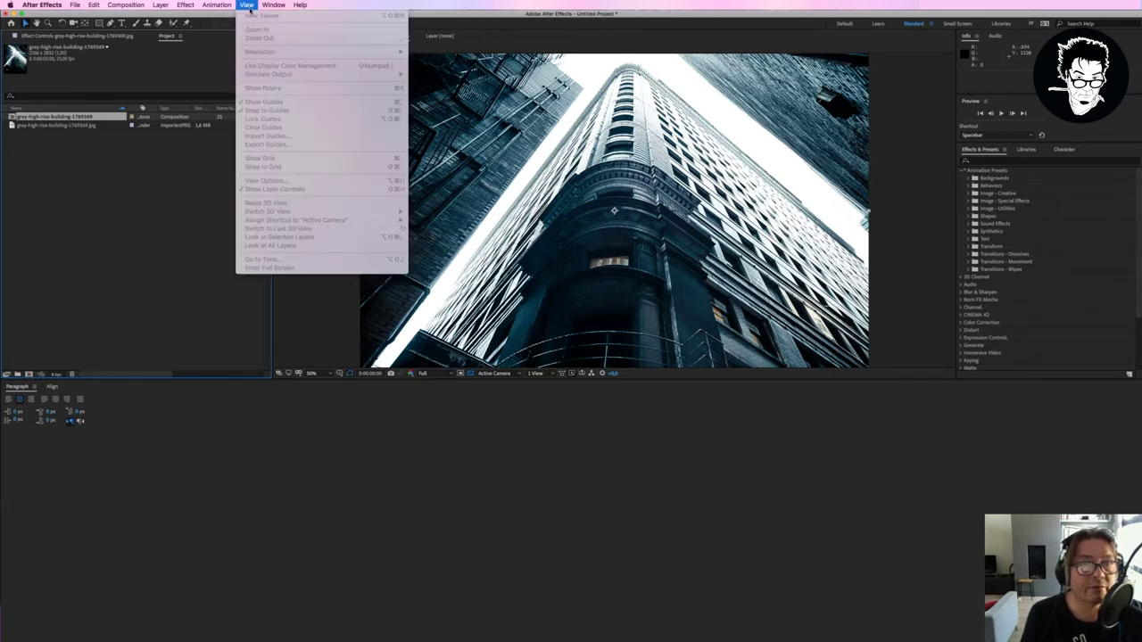
mouse_move(274, 5)
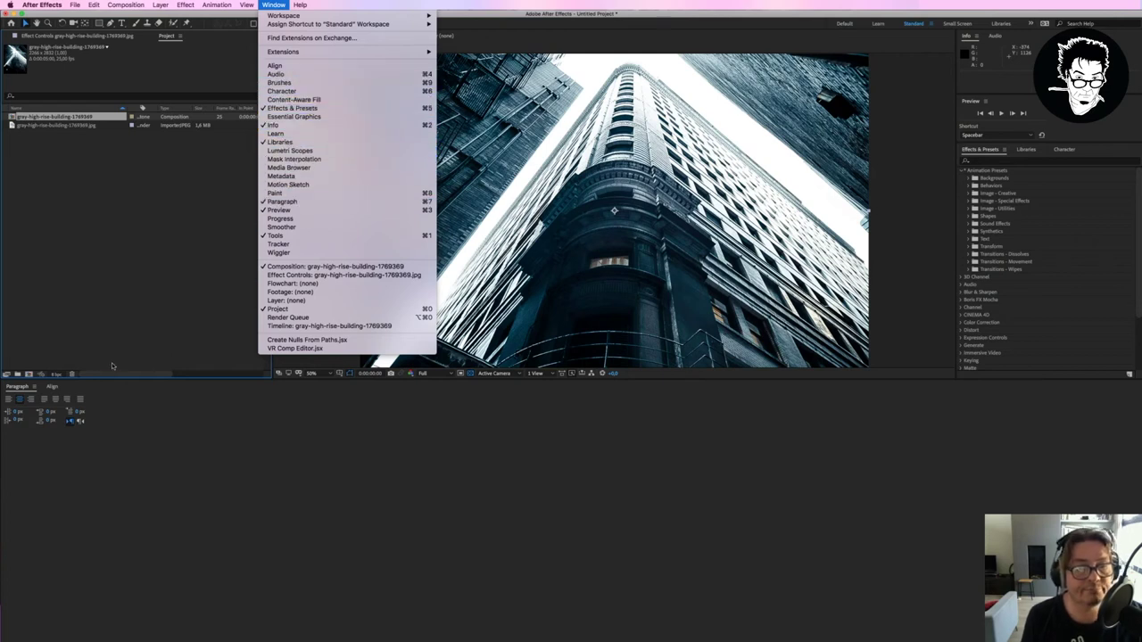
click(112, 318)
double_click(13, 116)
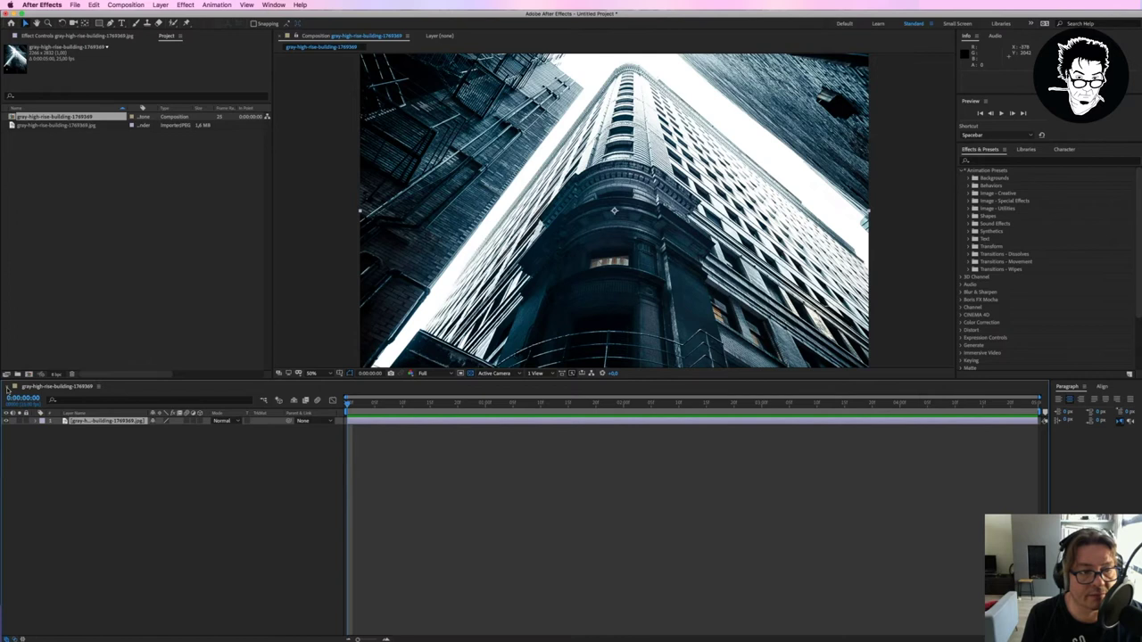
click(7, 389)
double_click(62, 122)
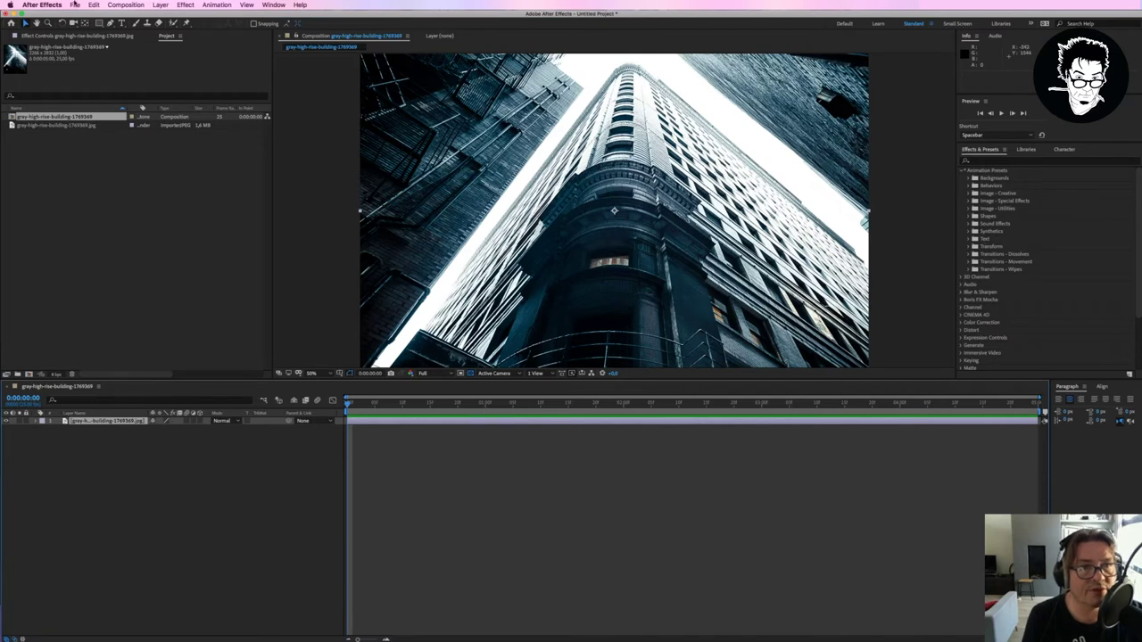
click(75, 4)
mouse_move(100, 18)
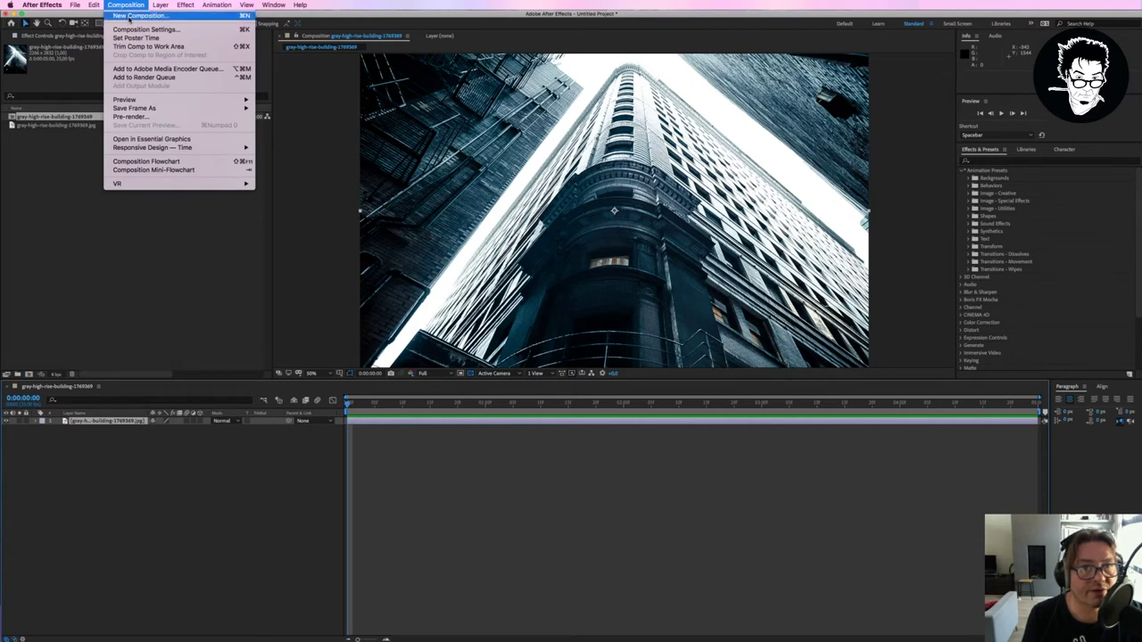
Step: Start a new HDTV 1080 25 composition named flying-plane
click(170, 17)
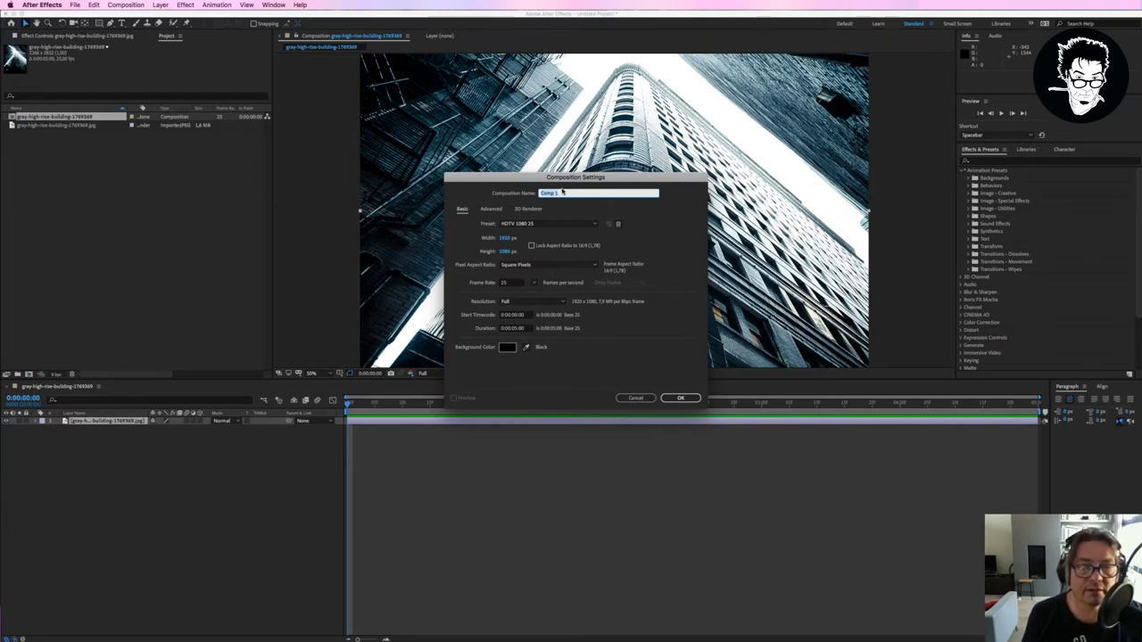
text(flying)
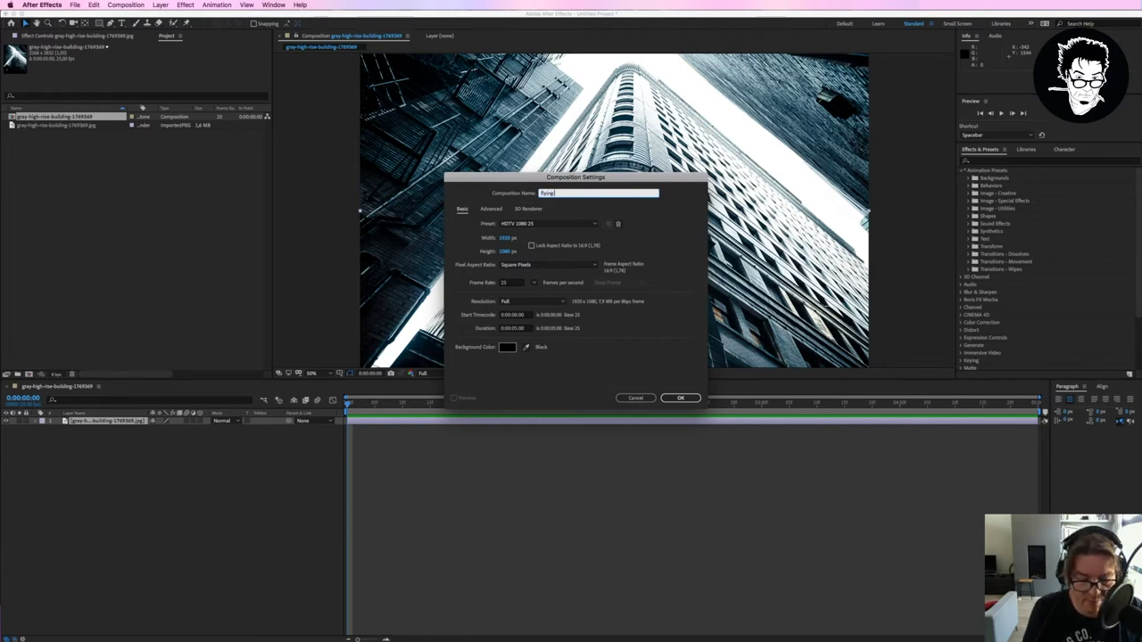
text(-plane)
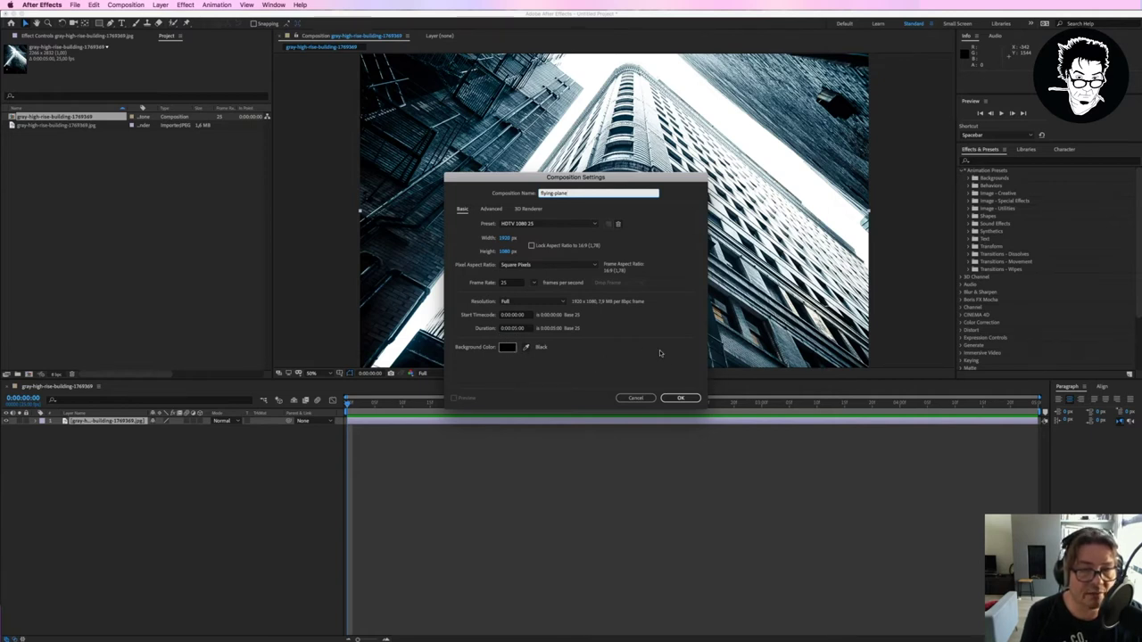
Step: Create the flying-plane composition and select the building photo in the Project panel
click(681, 398)
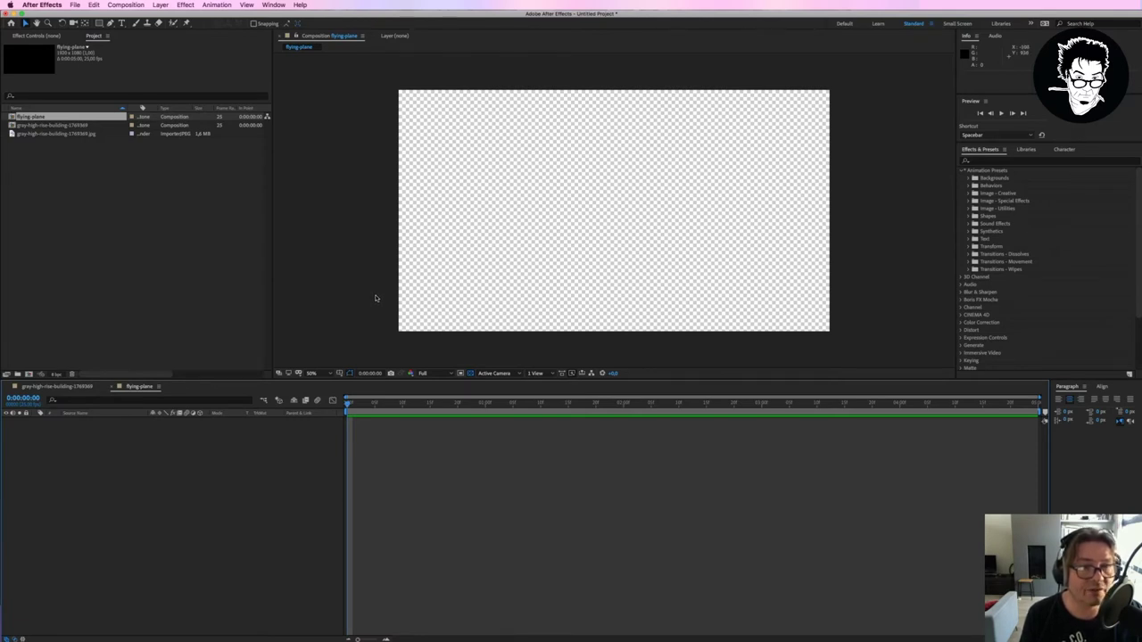
click(56, 134)
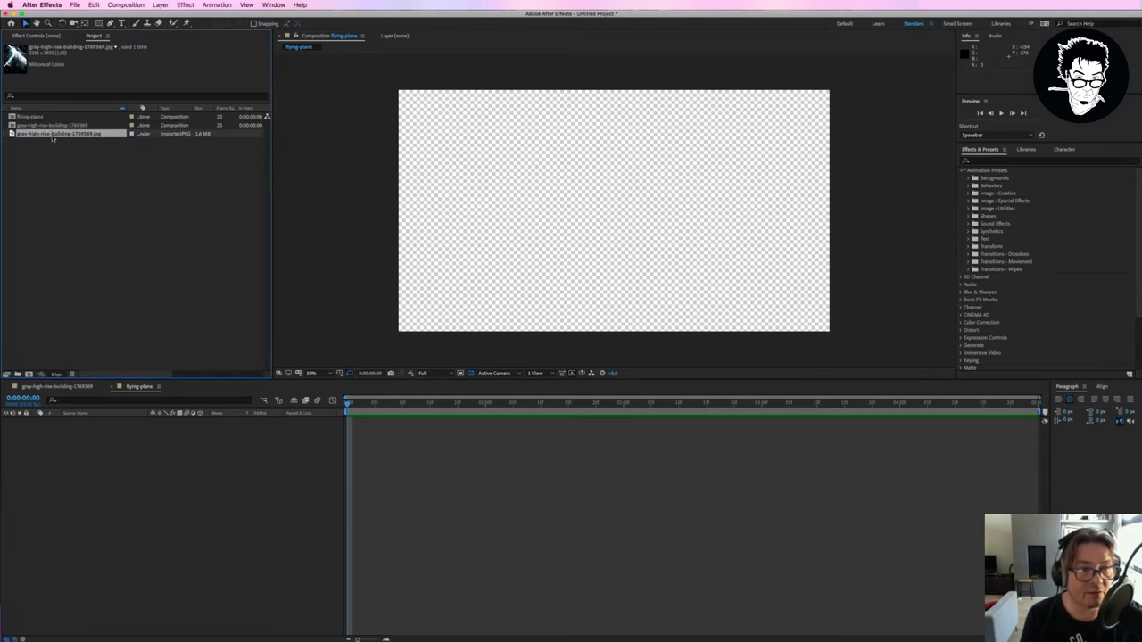
Step: Drag the building photo into the flying-plane timeline as its only layer
drag(53, 134, 214, 429)
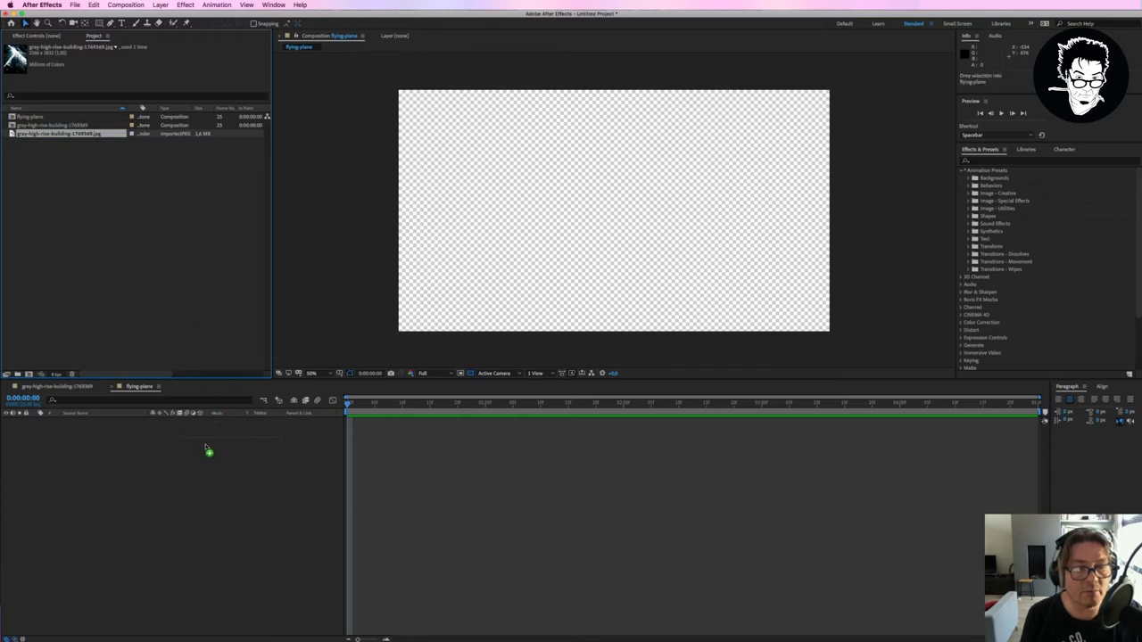
drag(213, 429, 198, 439)
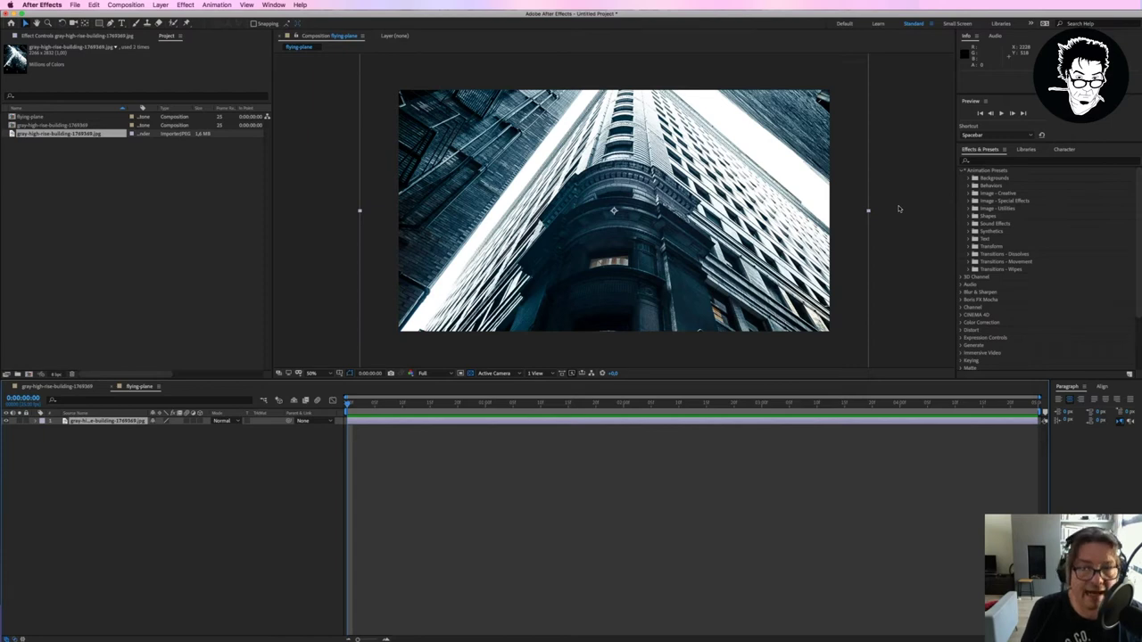
key(comma)
key(comma)
key(comma)
key(comma)
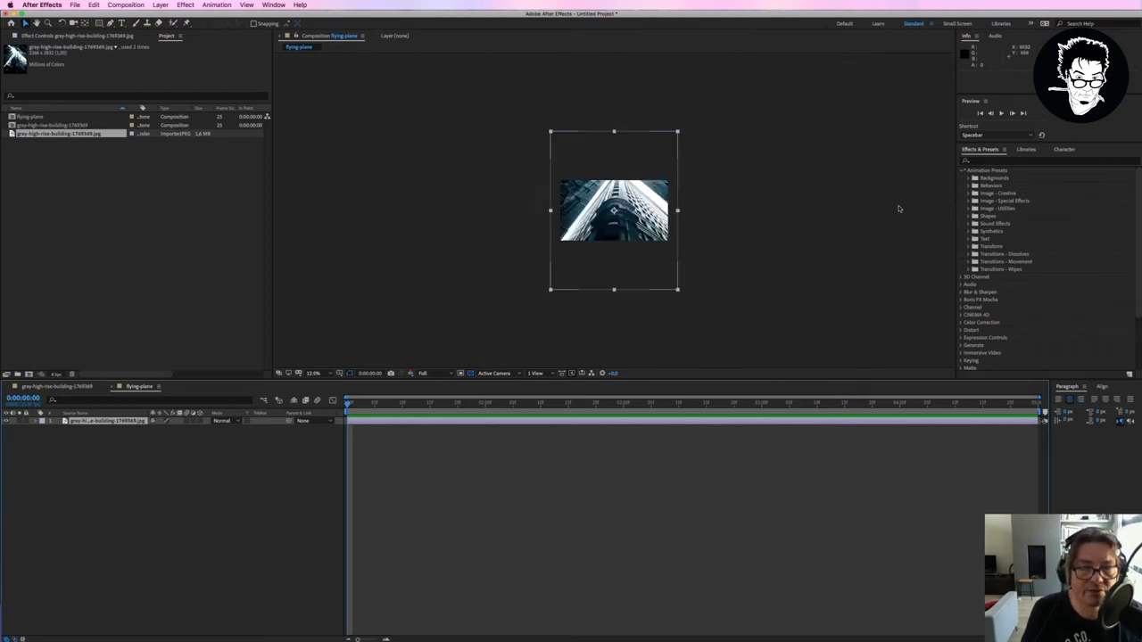
key(period)
key(comma)
key(period)
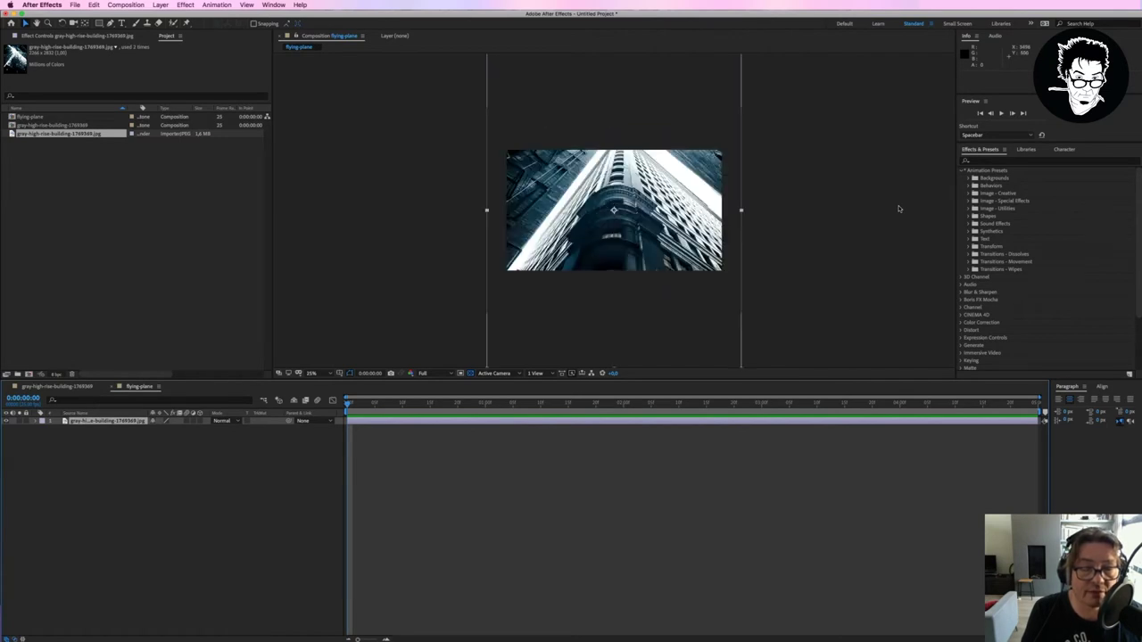
key(comma)
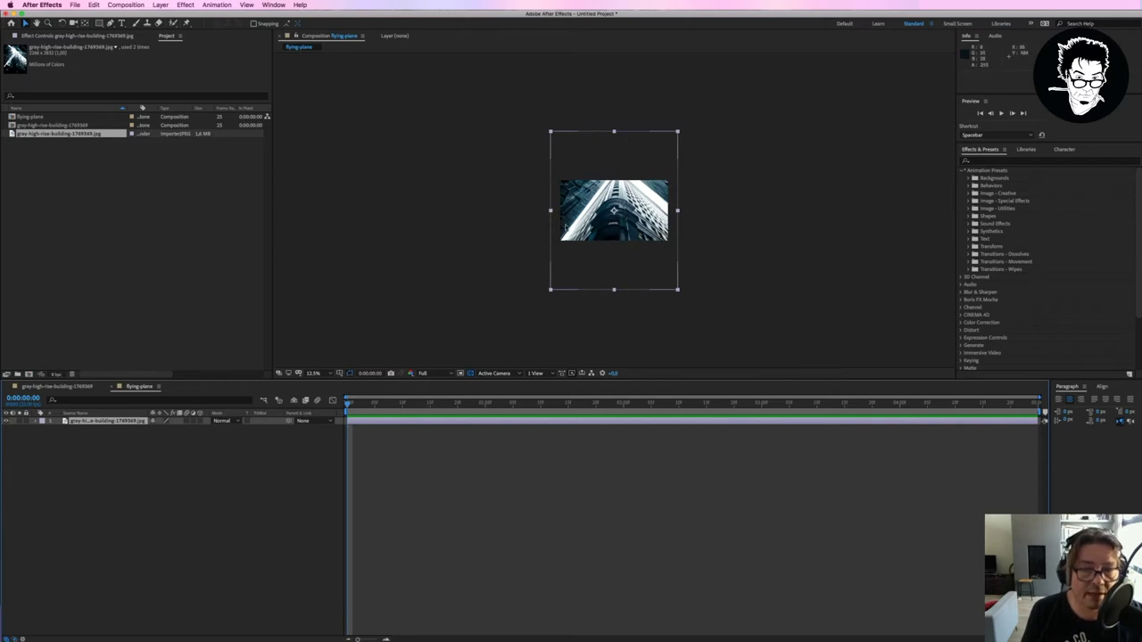
right_click(593, 224)
click(453, 242)
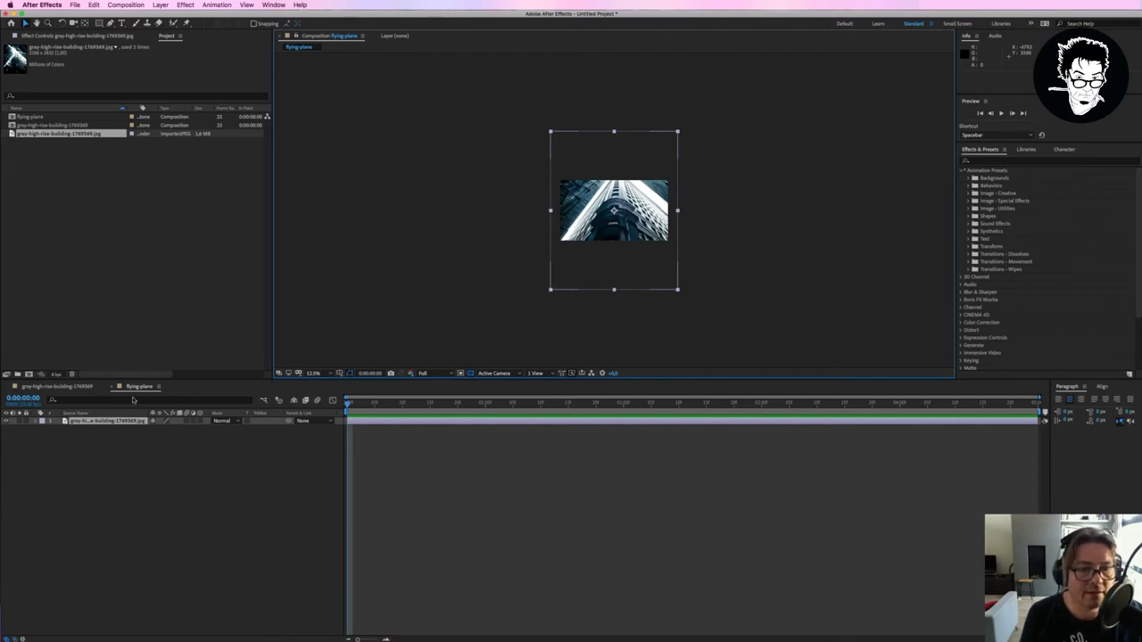
click(106, 437)
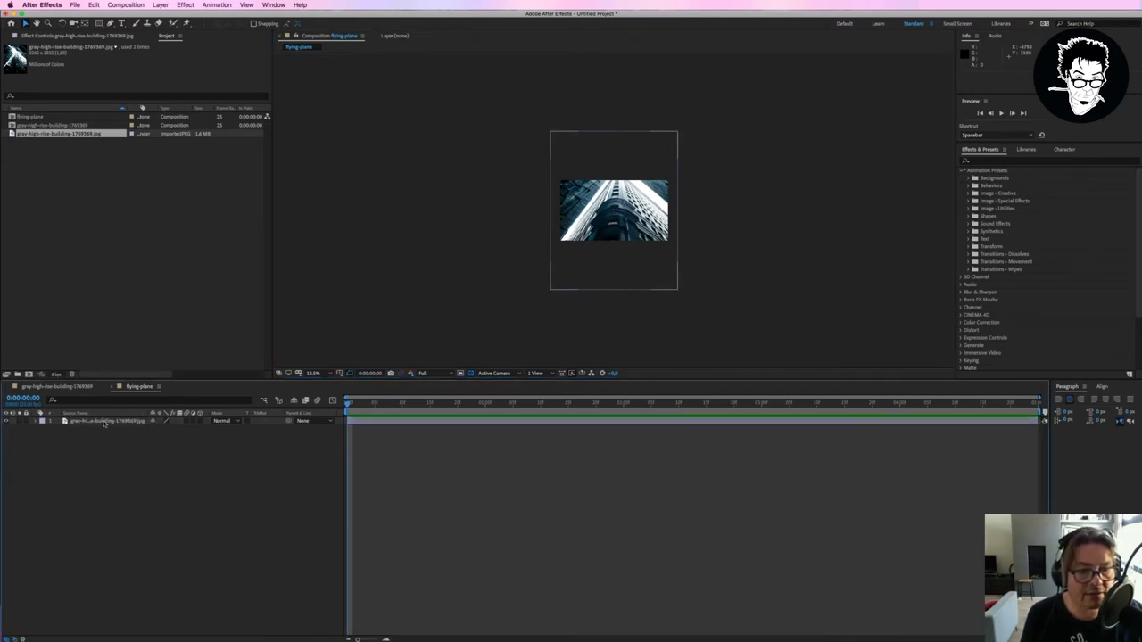
click(104, 423)
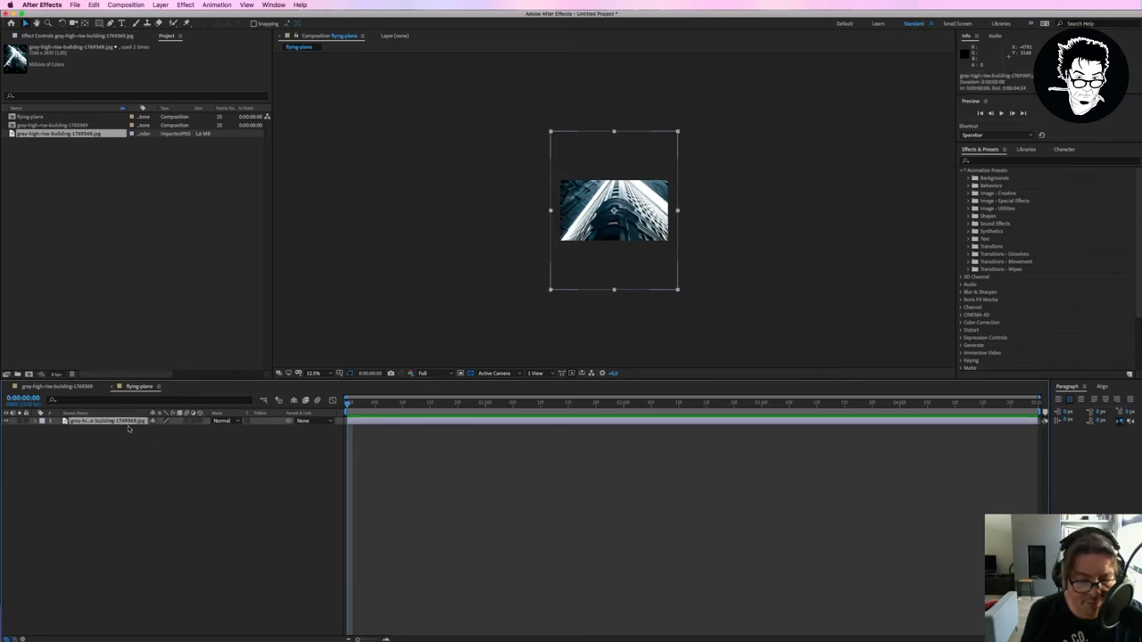
Step: Lower the building layer's Position Y to reveal the sky and plane, then zoom to 25%
key(p)
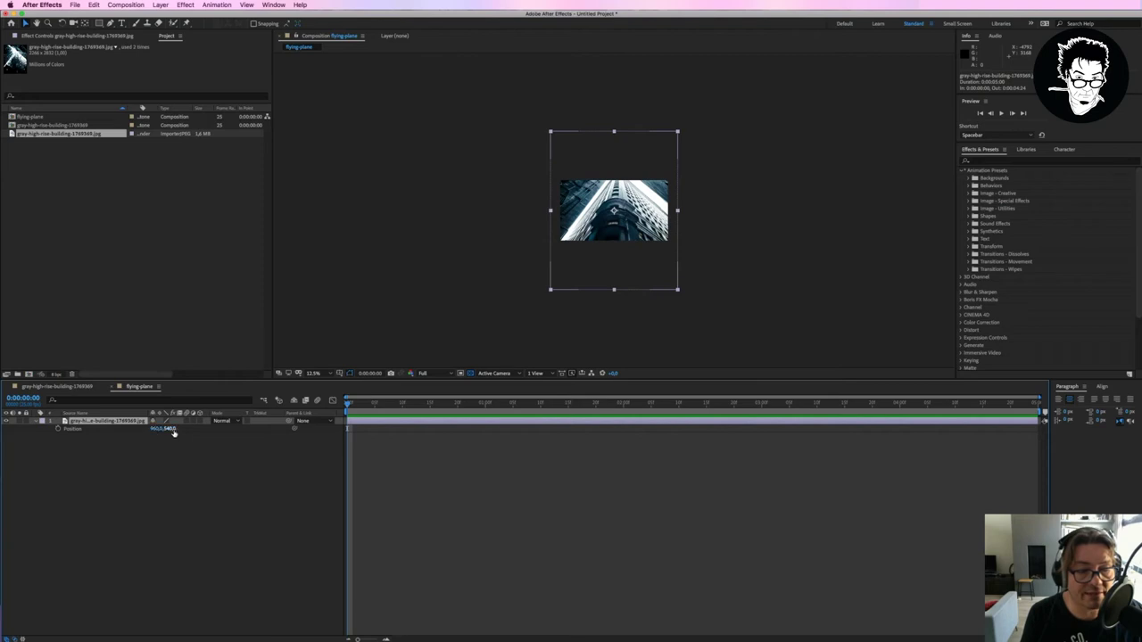
drag(170, 432, 171, 432)
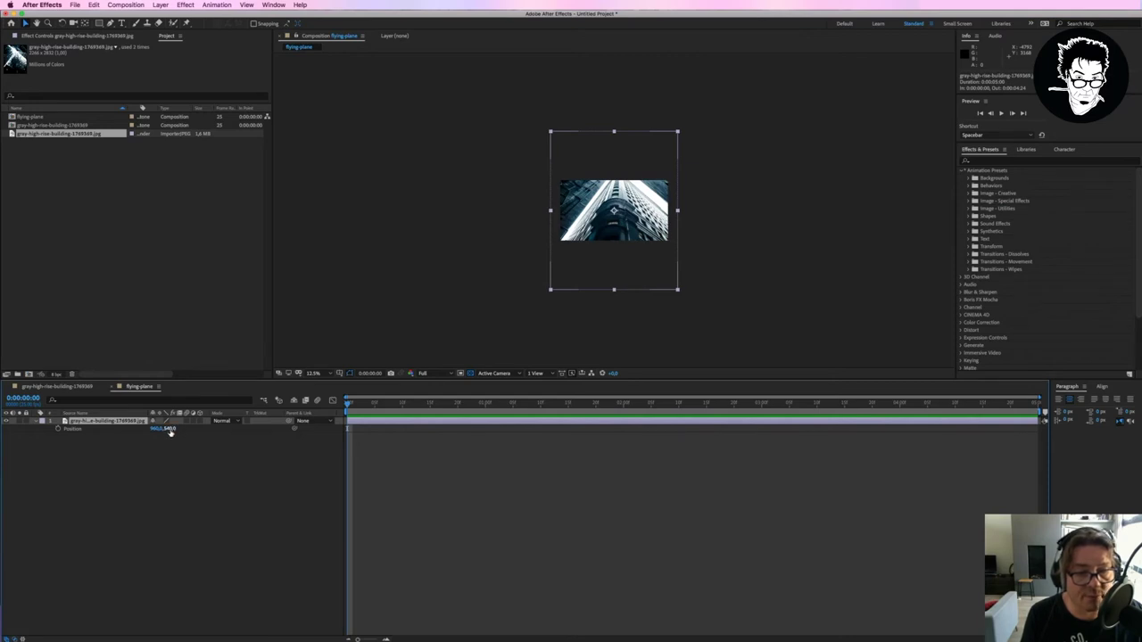
mouse_move(170, 430)
mouse_down()
mouse_move(397, 468)
mouse_move(511, 459)
mouse_move(417, 439)
mouse_up()
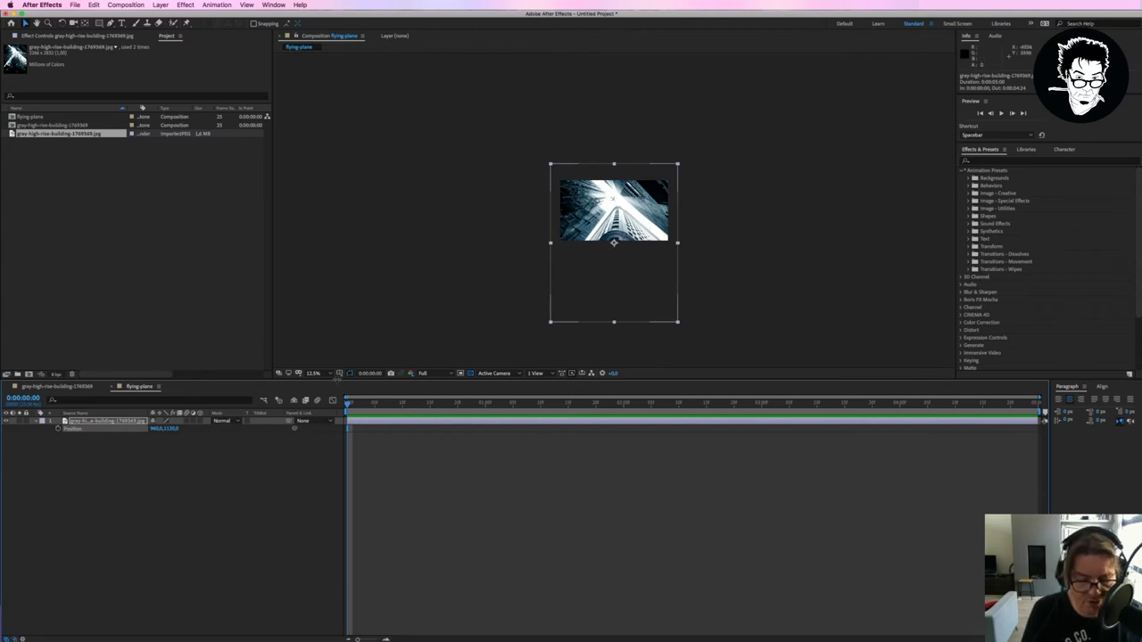
key(period)
key(period)
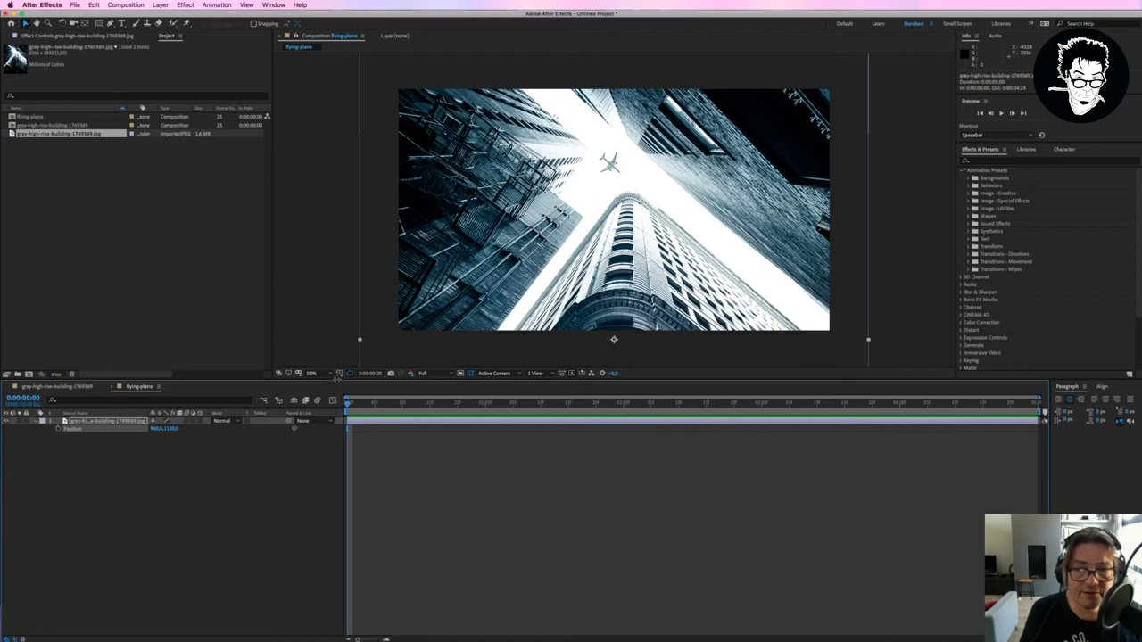
Step: Fine-tune the building layer's vertical position, then duplicate the layer with Cmd+D
drag(168, 429, 163, 429)
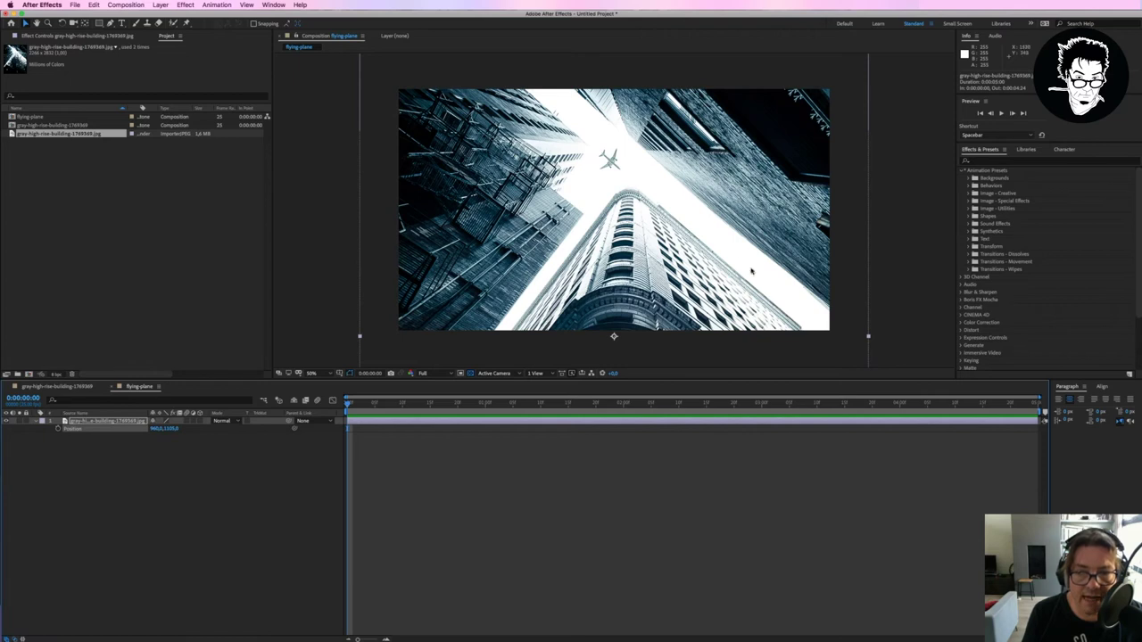
click(122, 464)
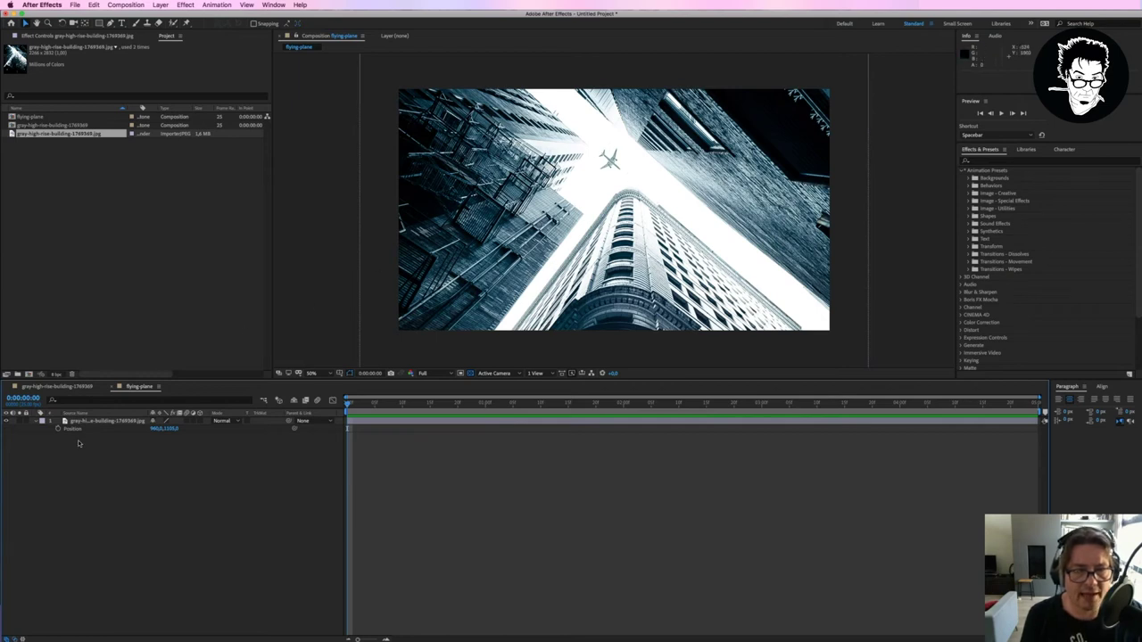
click(107, 420)
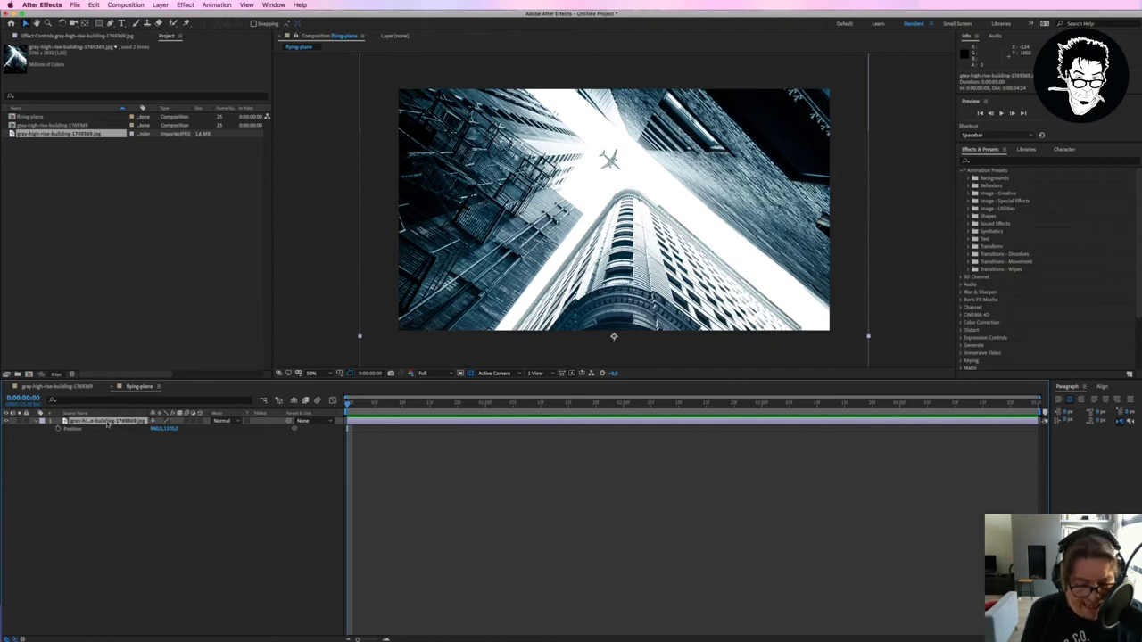
key(ctrl+d)
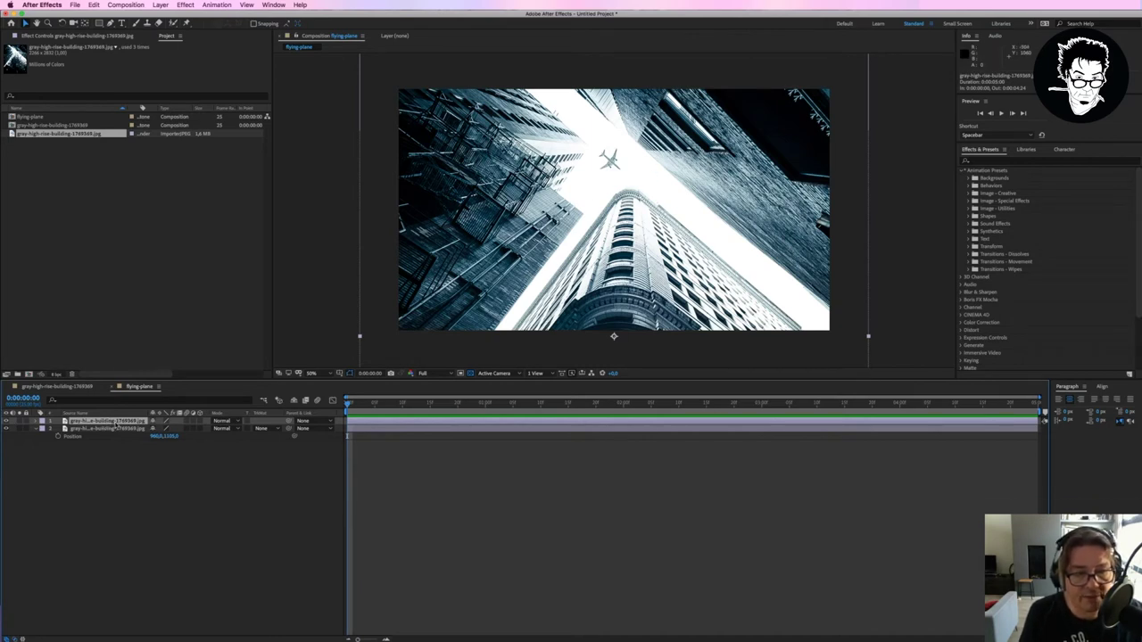
Step: Rename the top layer 'plane' and the second layer 'buildings'
key(Return)
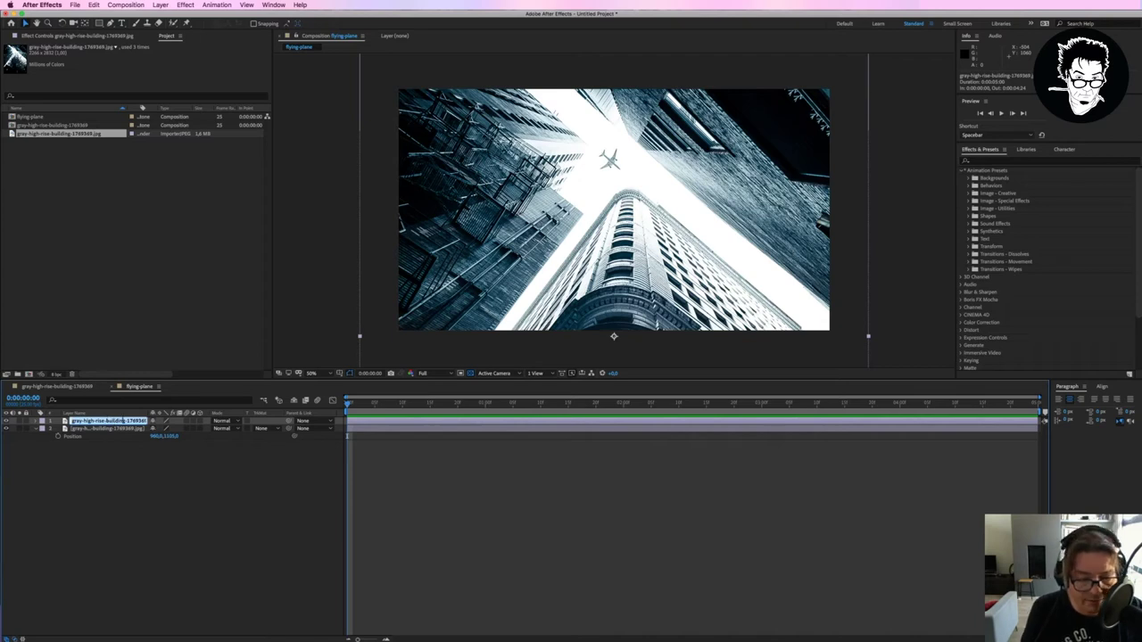
text(b)
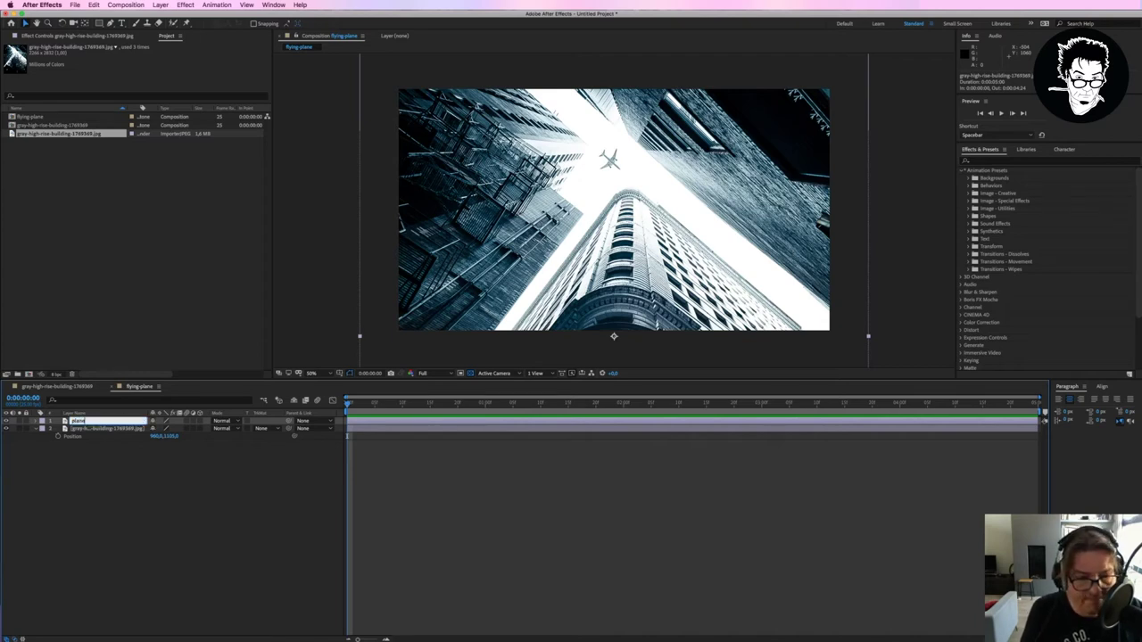
click(104, 430)
key(Return)
text(buildings)
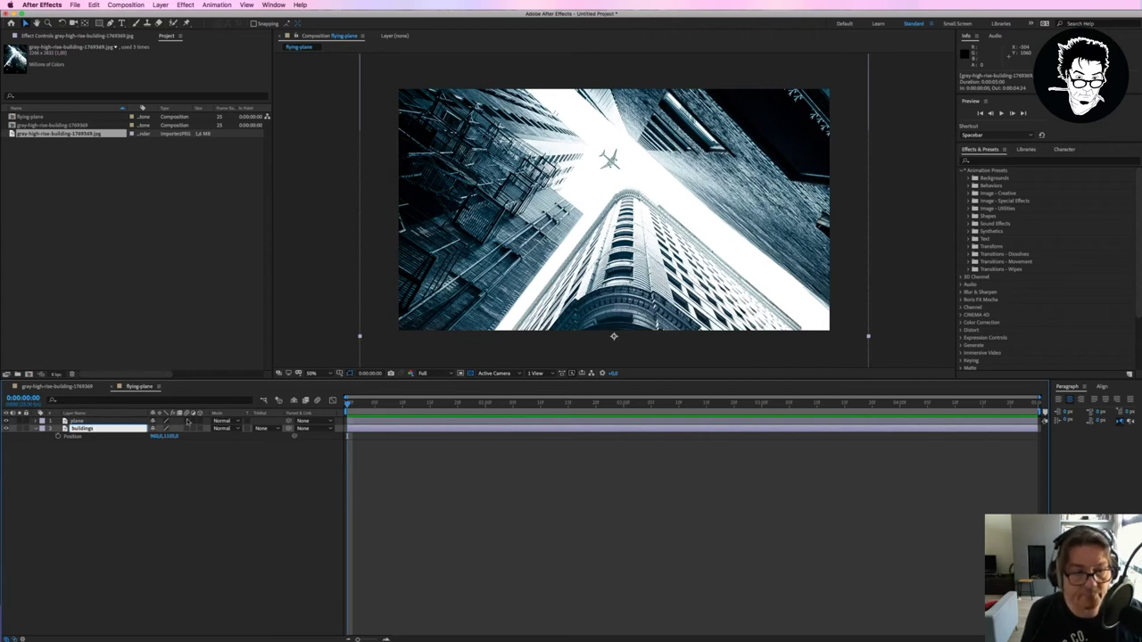
click(212, 489)
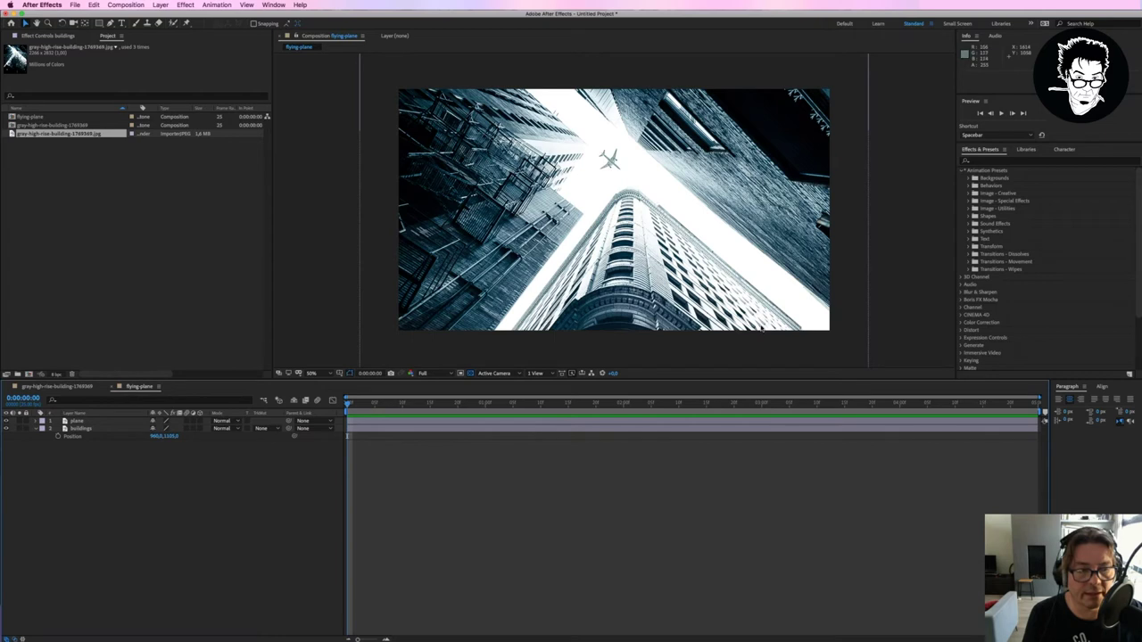
click(82, 429)
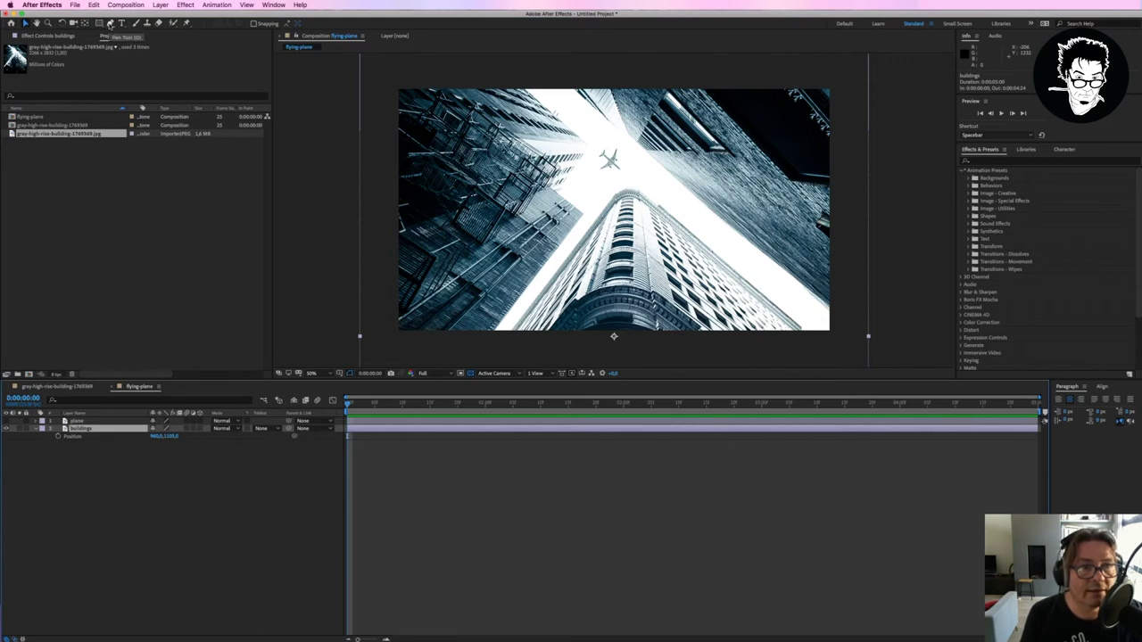
Step: Draw a closed Pen-tool mask on the buildings layer tracing the building outlines against the sky
click(110, 24)
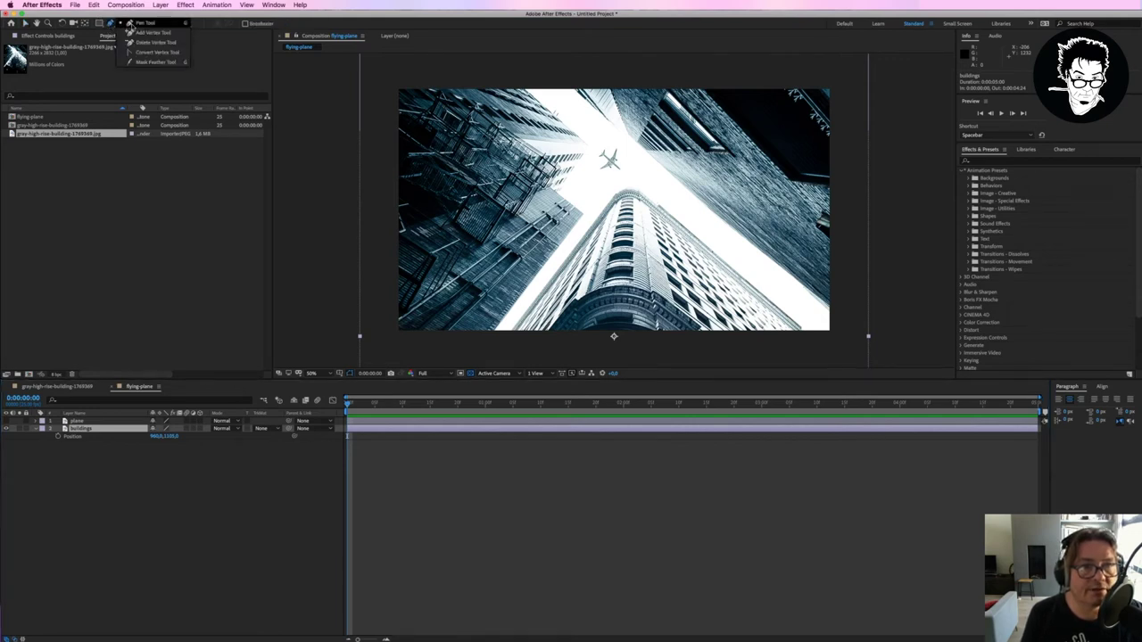
click(132, 24)
click(520, 85)
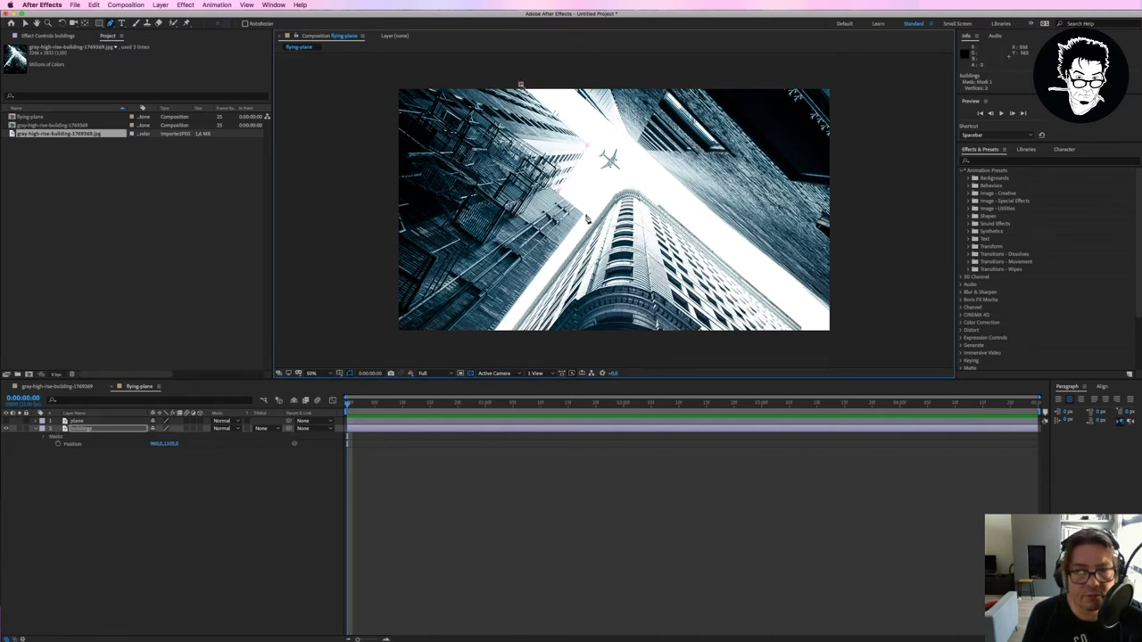
click(510, 334)
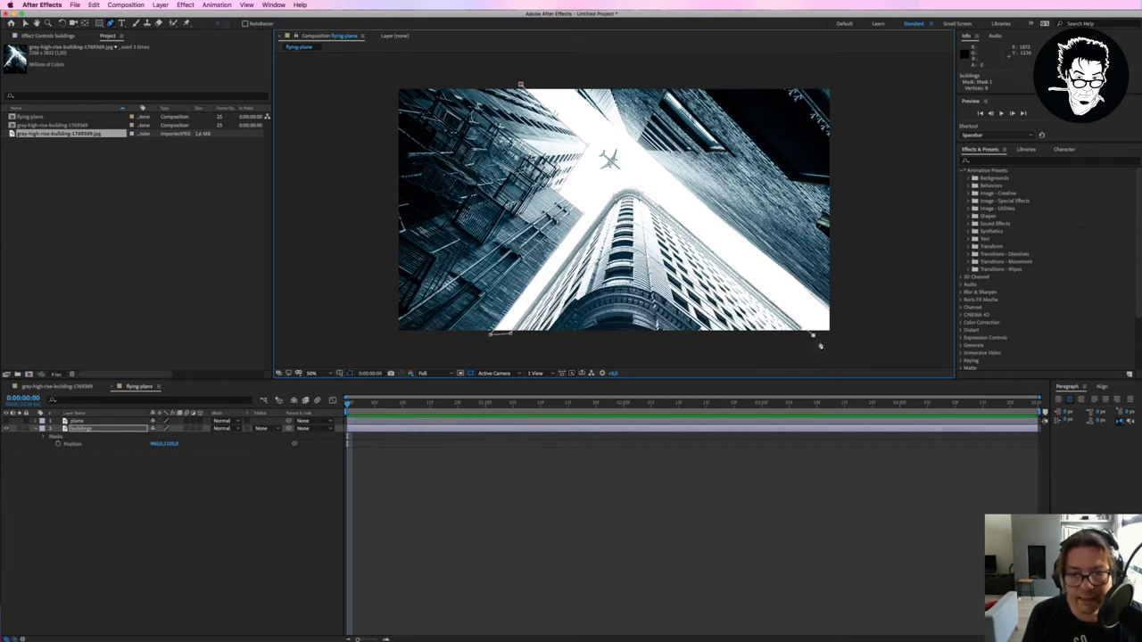
drag(812, 334, 848, 334)
click(837, 318)
click(627, 123)
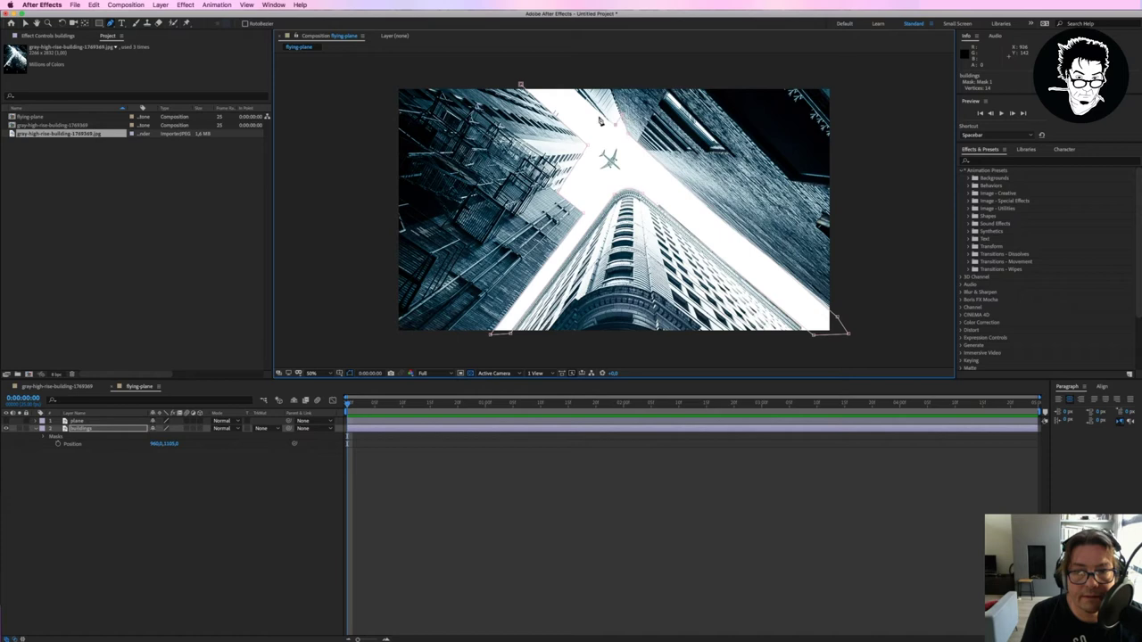
click(564, 82)
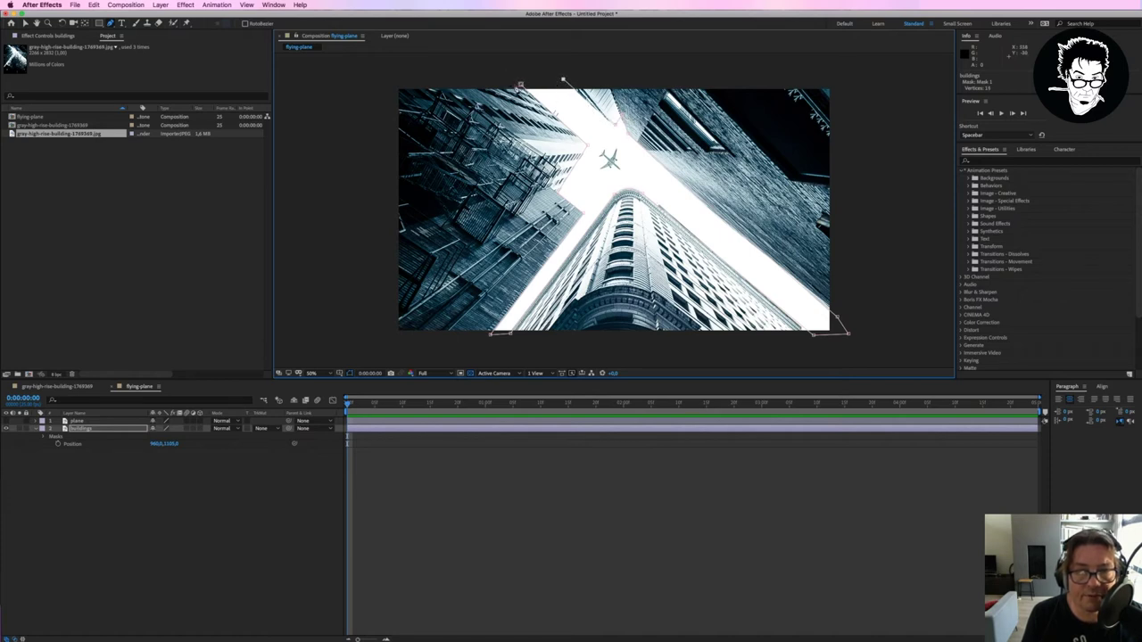
click(520, 86)
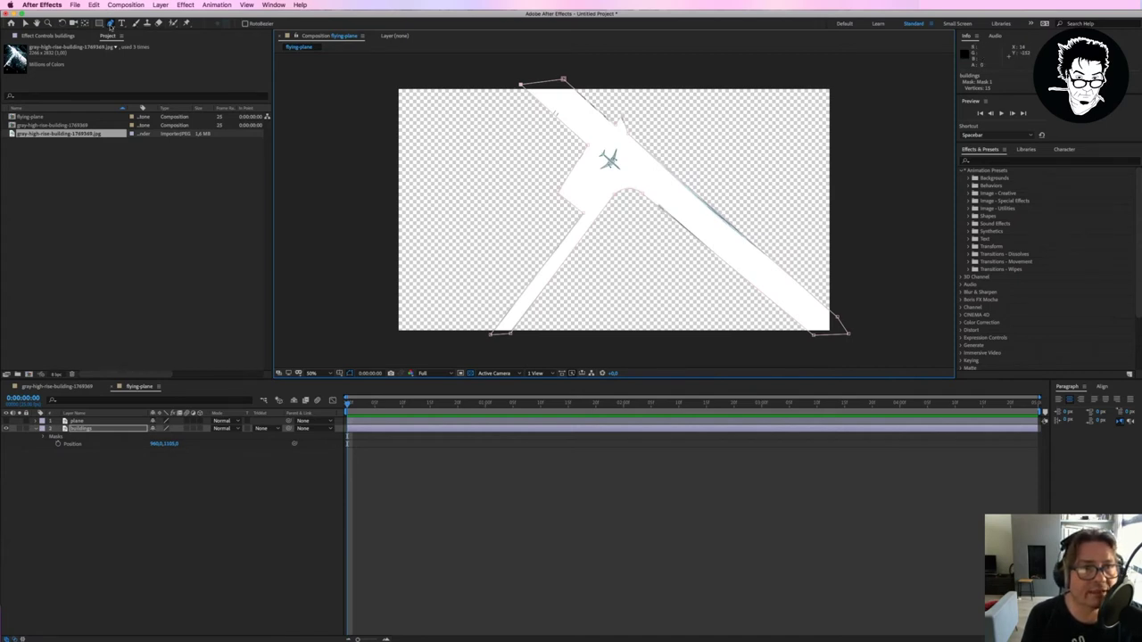
Step: Add two new vertices to the sky mask edge with the Add Vertex Tool
drag(110, 25, 126, 31)
click(130, 33)
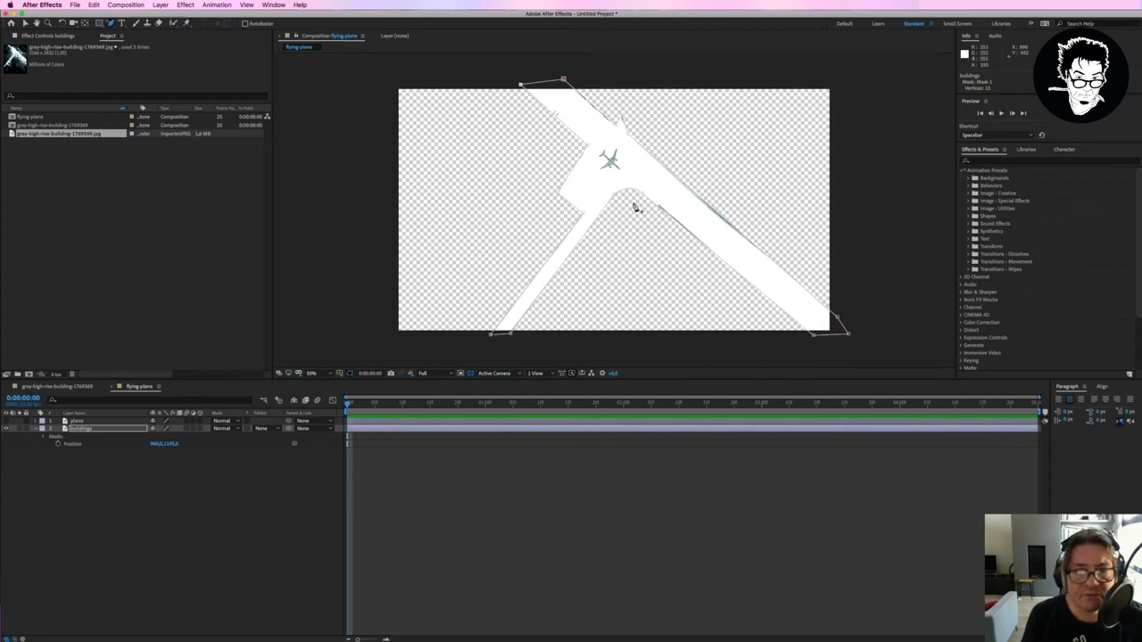
click(659, 209)
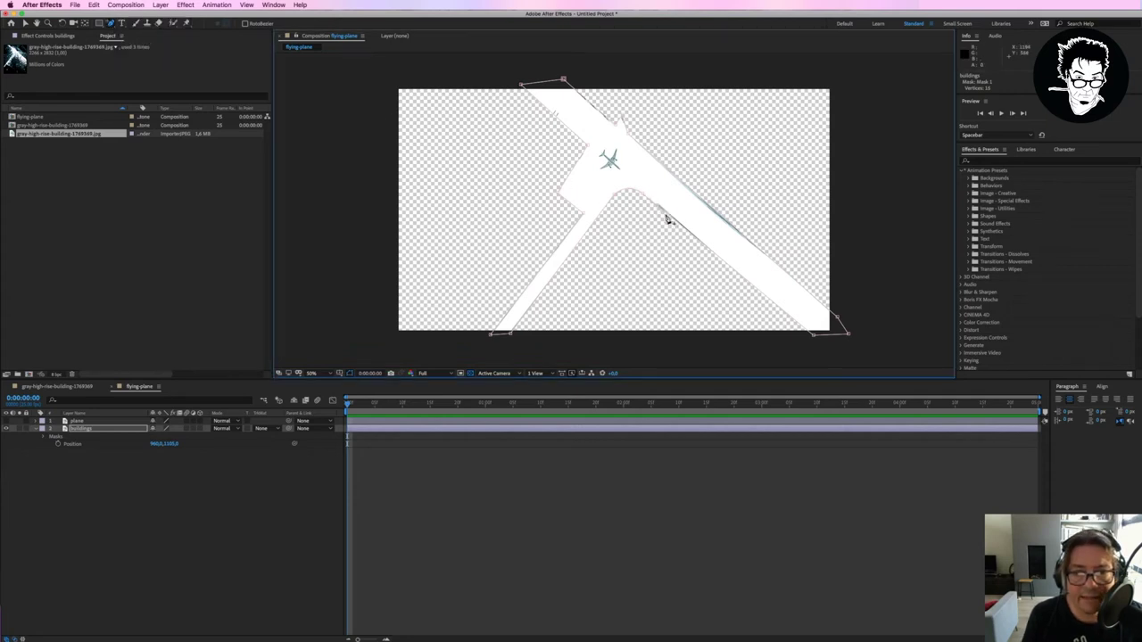
click(667, 212)
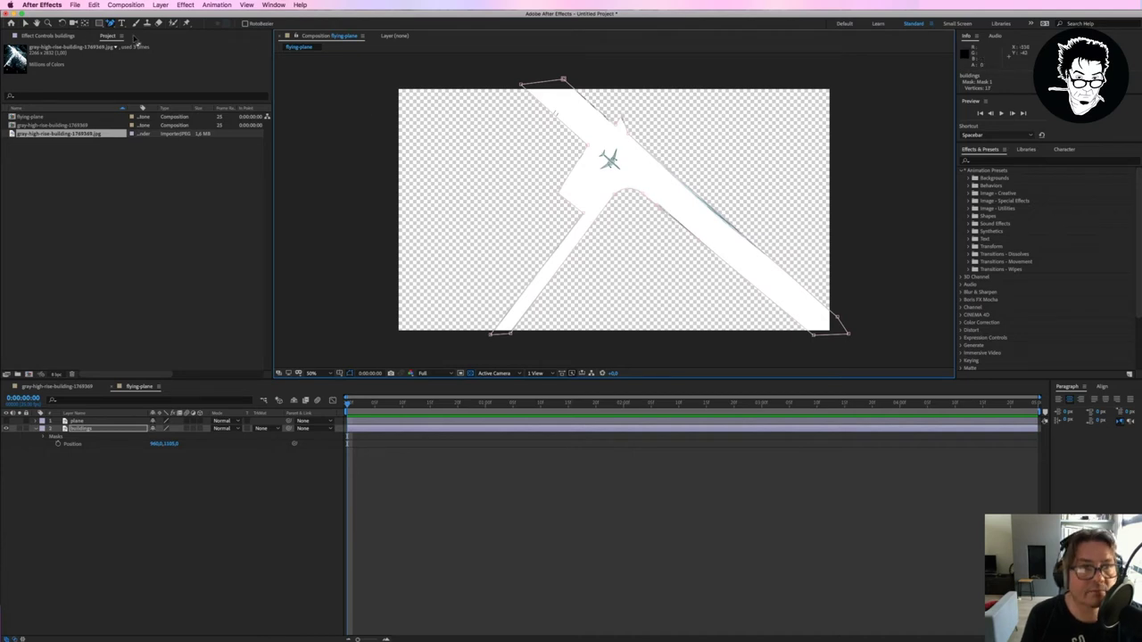
Step: At 400% zoom on the building corner, drag a mask vertex to exclude the dark edge
key(period)
key(period)
key(period)
key(h)
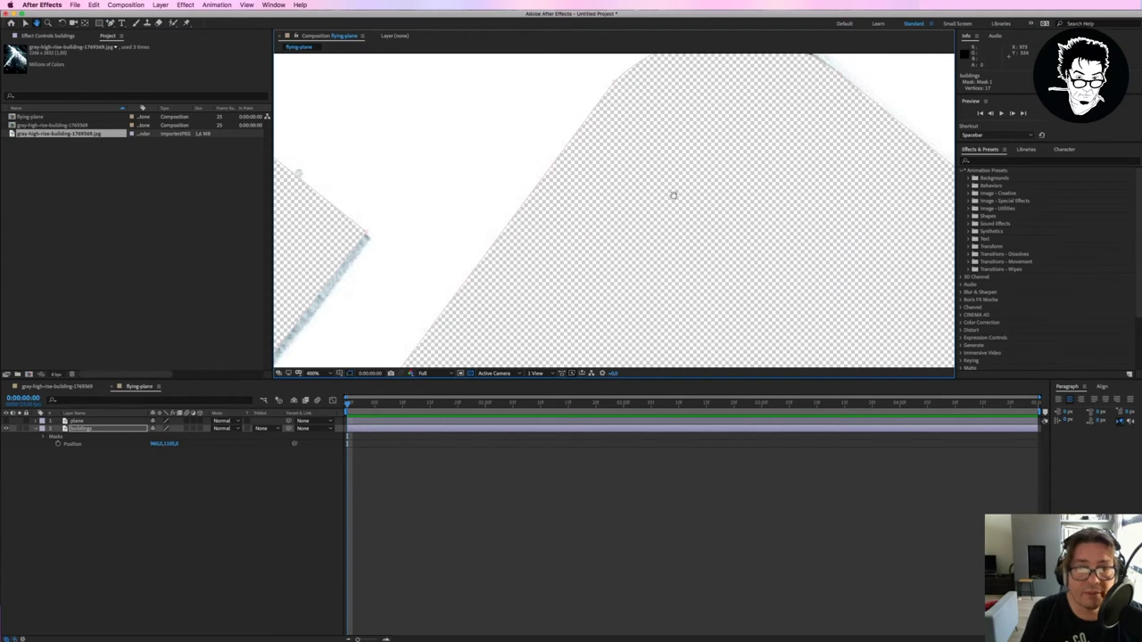
key(g)
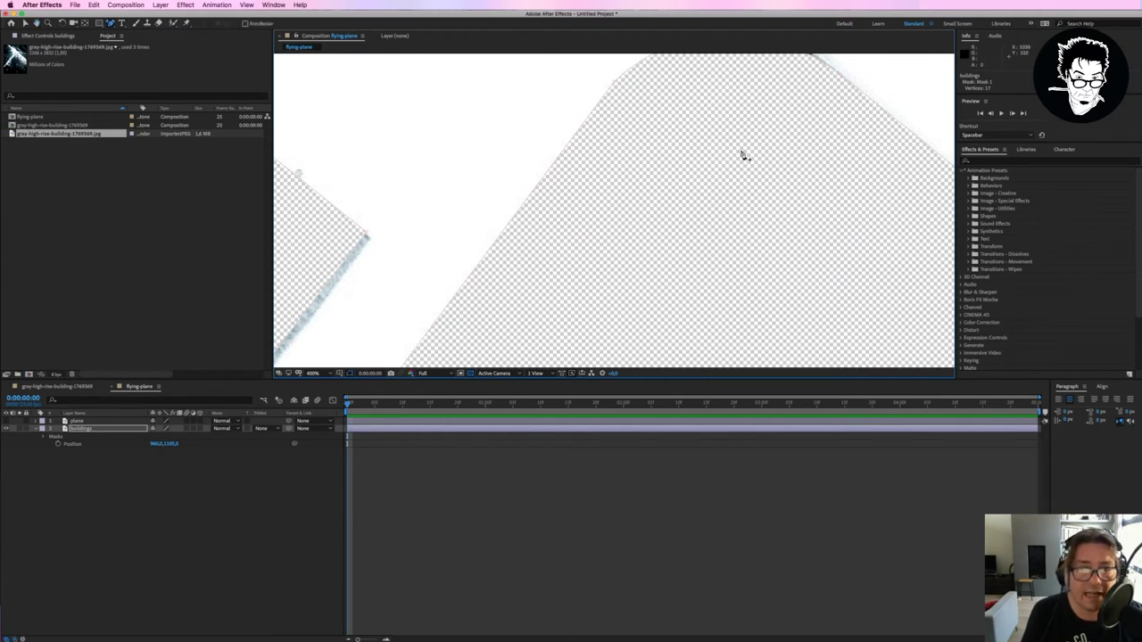
key(h)
drag(853, 115, 583, 262)
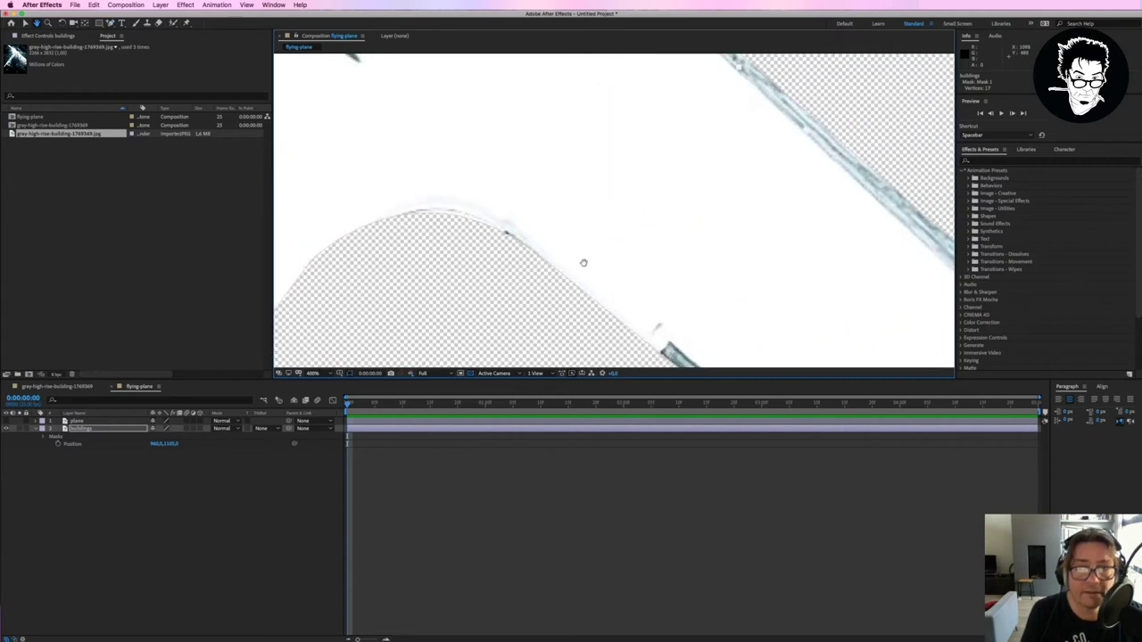
mouse_move(757, 199)
mouse_down()
mouse_move(645, 229)
mouse_move(454, 97)
mouse_move(733, 268)
mouse_move(739, 204)
mouse_move(630, 91)
mouse_up()
key(g)
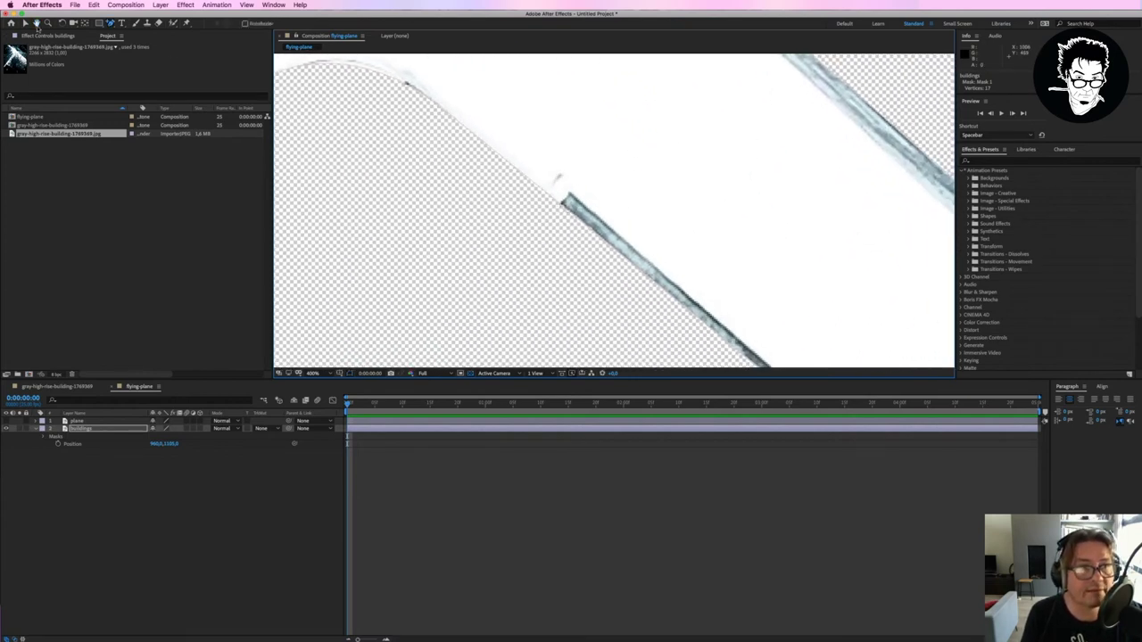
click(25, 21)
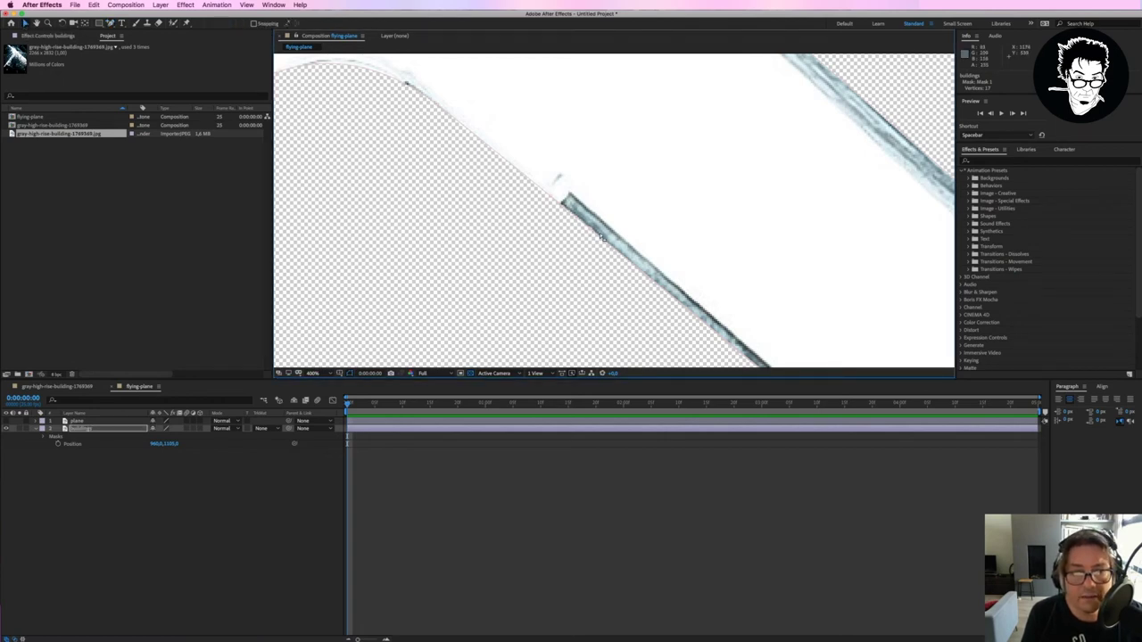
drag(590, 229, 579, 197)
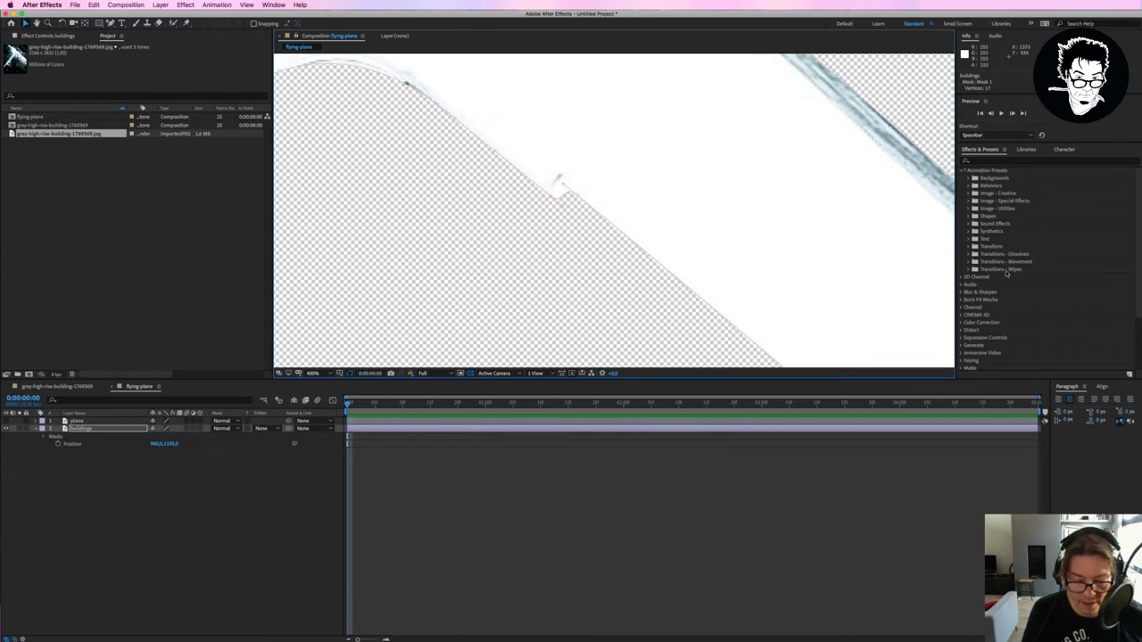
key(comma)
key(comma)
key(comma)
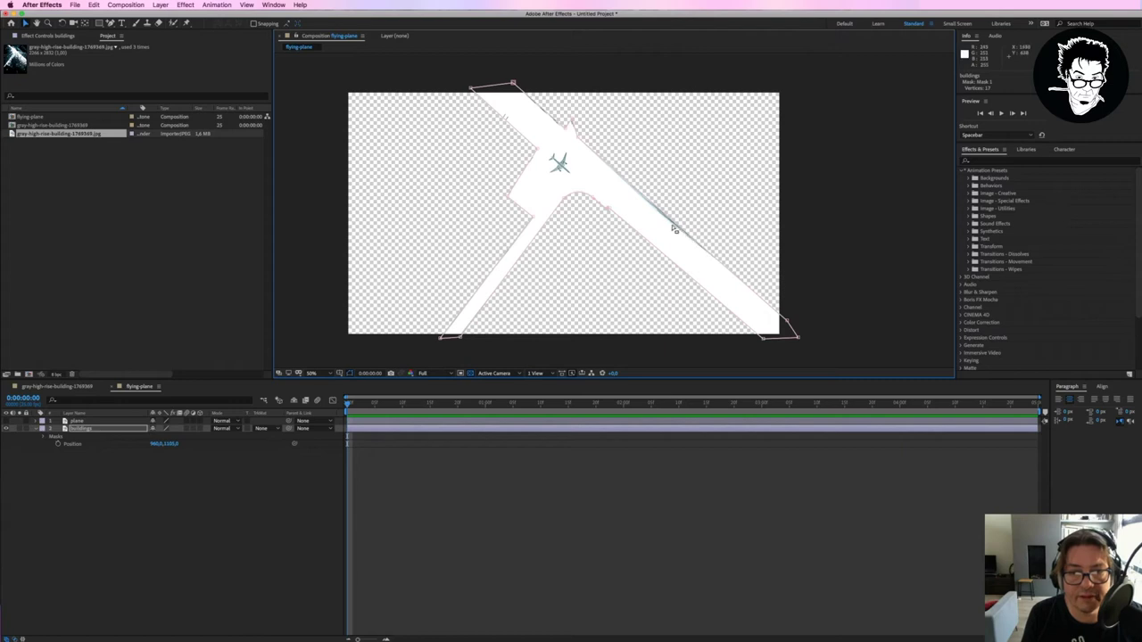
Step: Add an 18th mask vertex and drag it to hug the building edge
click(110, 23)
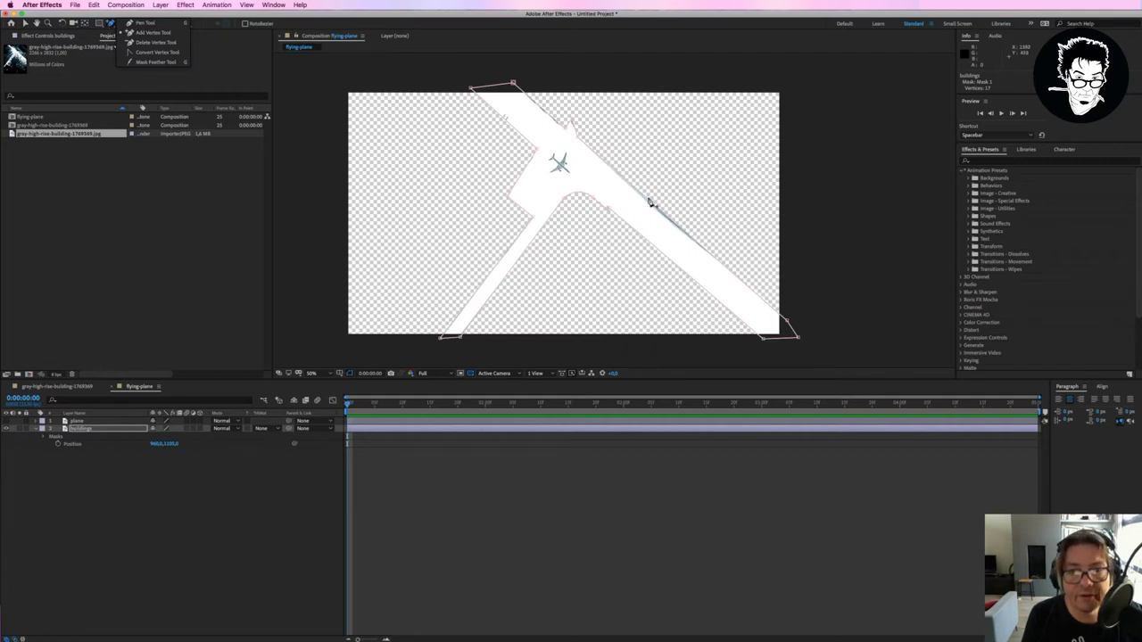
click(654, 211)
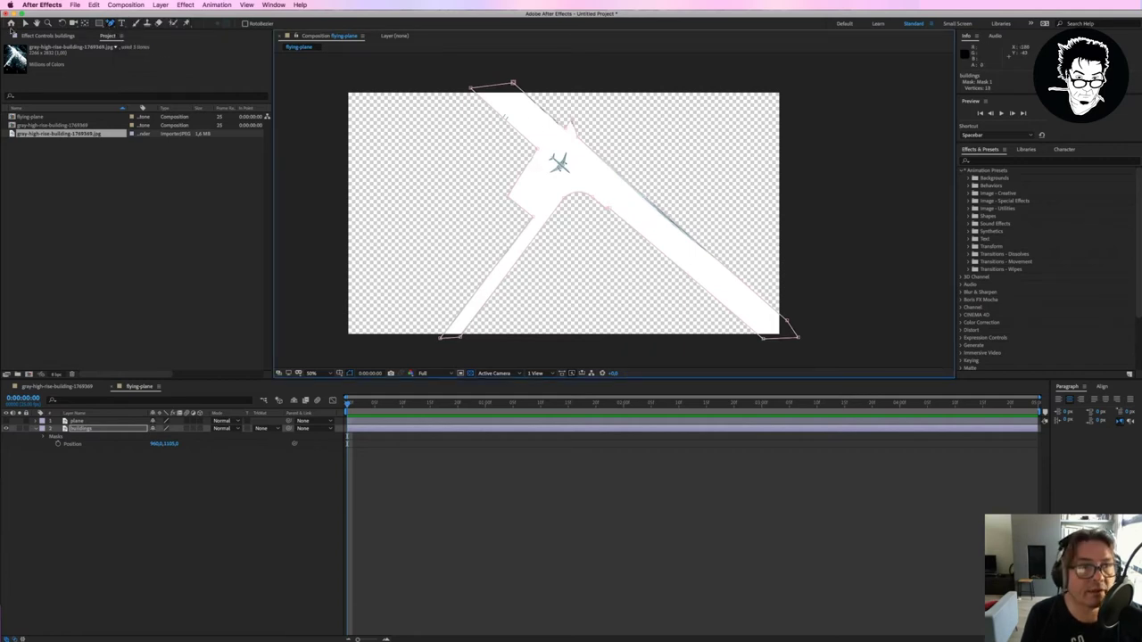
click(25, 24)
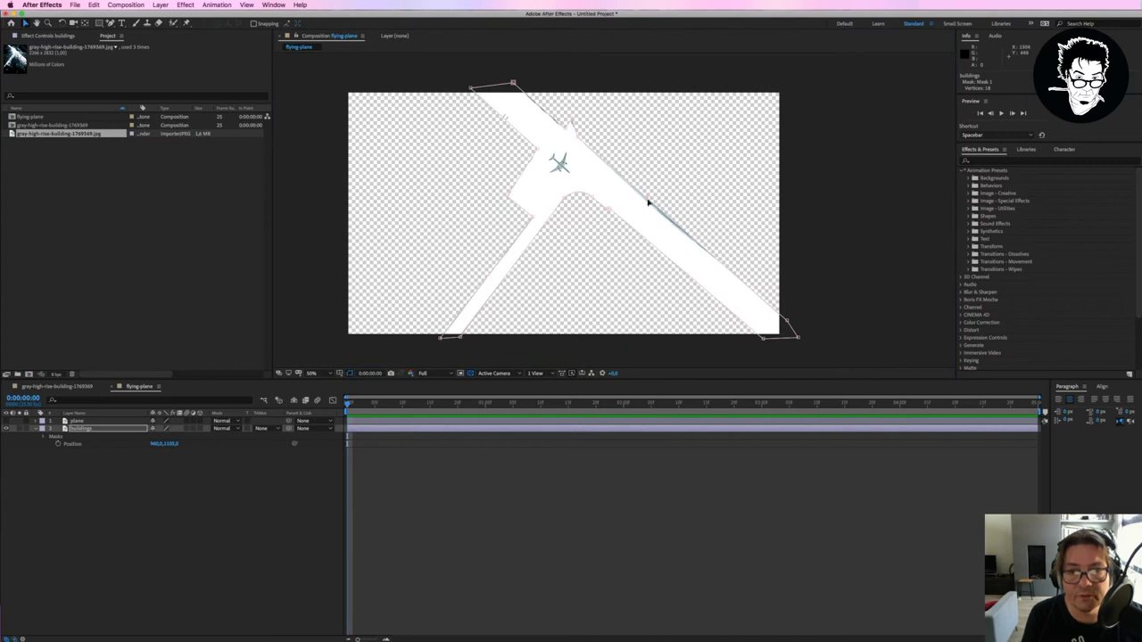
drag(650, 201, 644, 205)
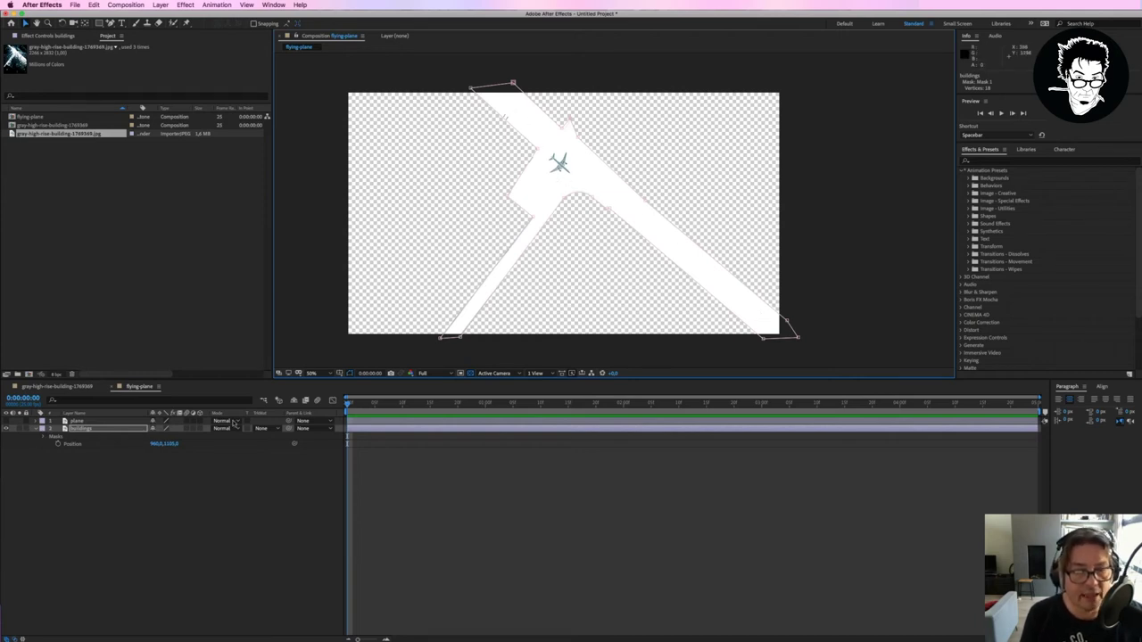
click(101, 429)
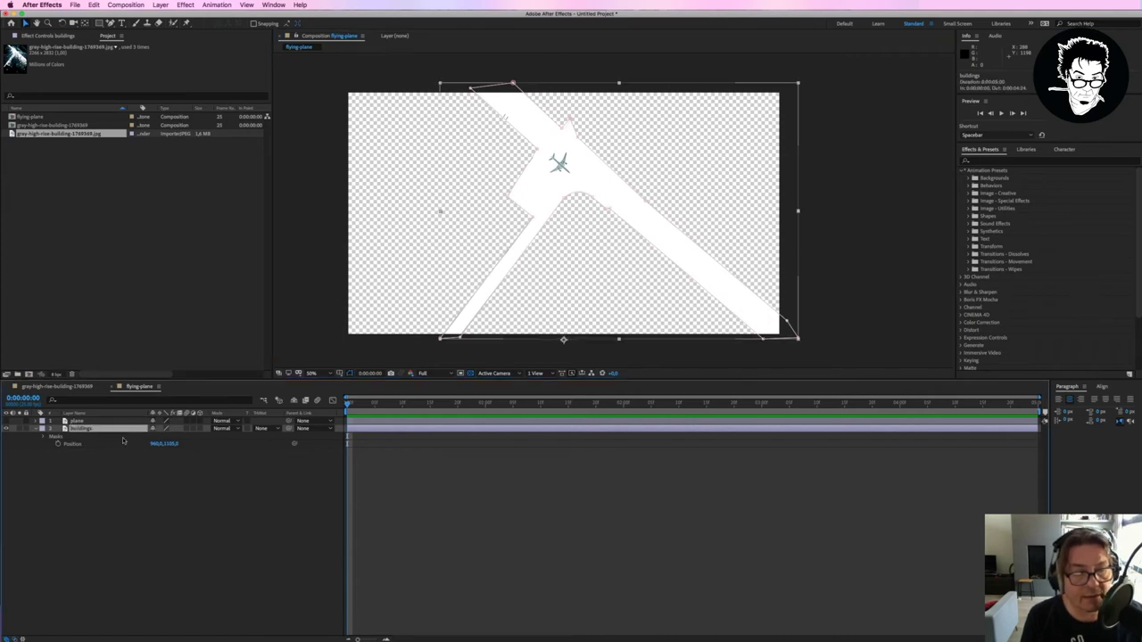
Step: Tick Inverted on the buildings layer's Mask 1 to make the sky transparent
click(36, 429)
click(36, 429)
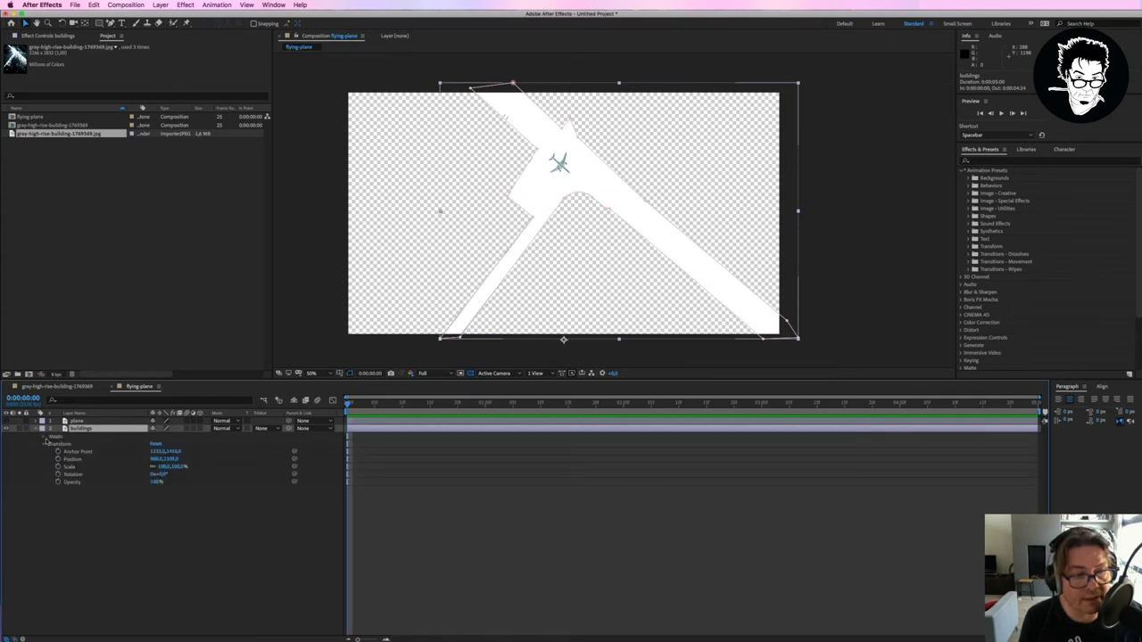
click(44, 437)
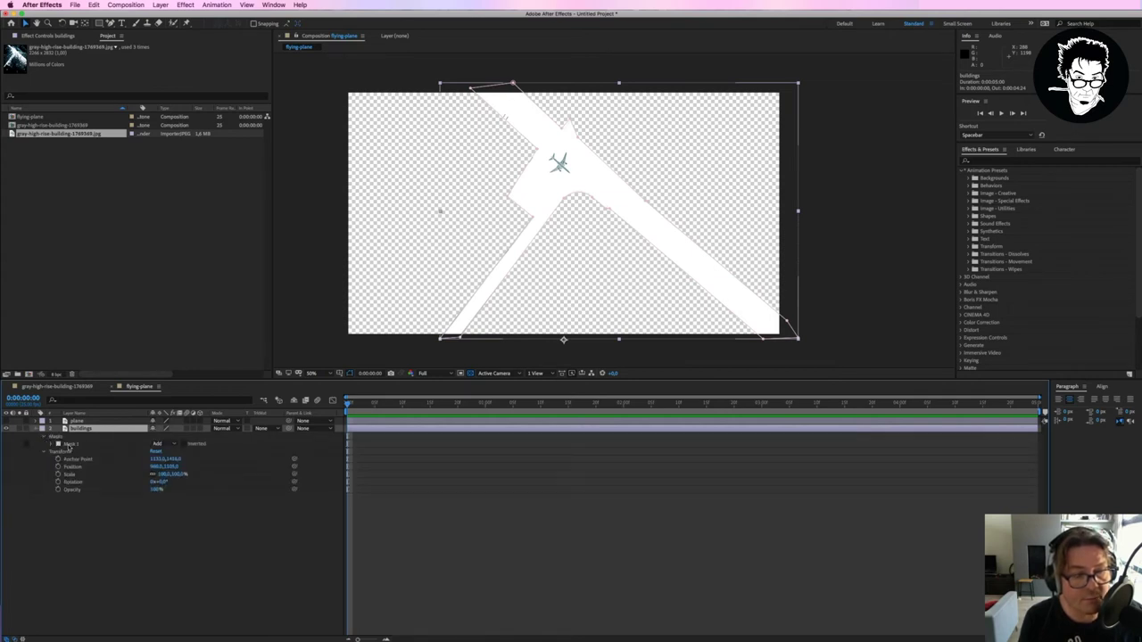
click(69, 444)
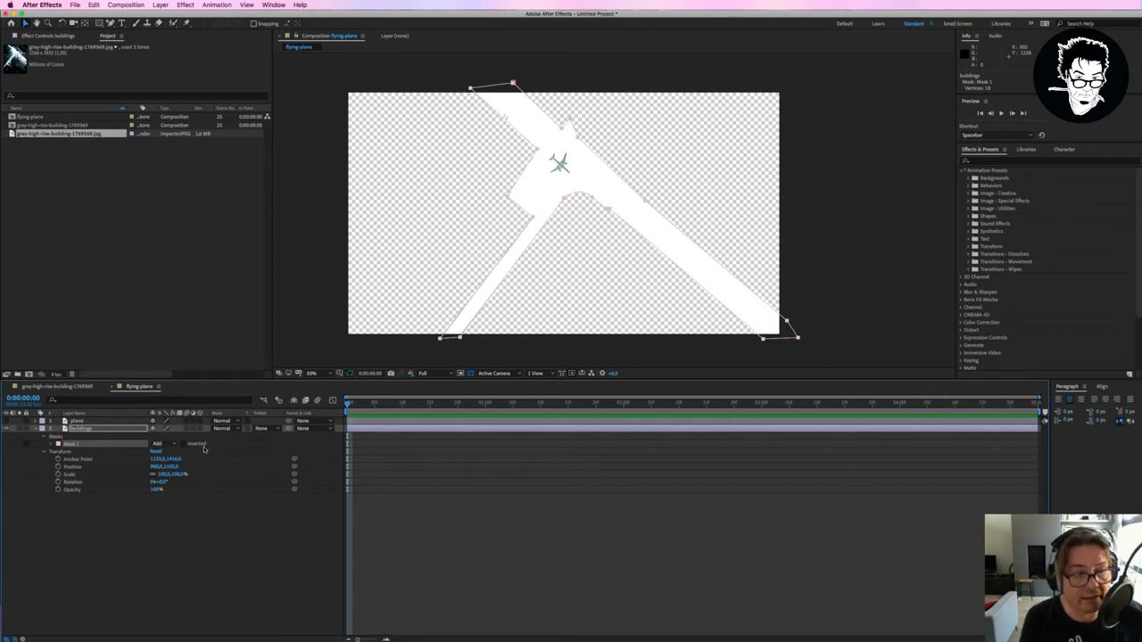
click(183, 444)
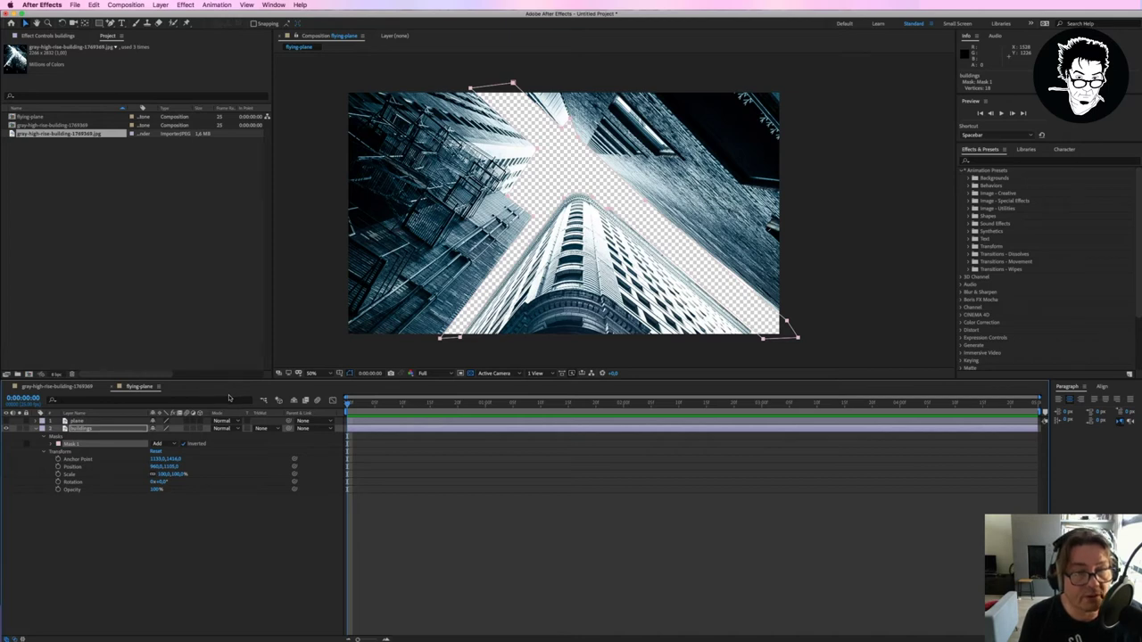
click(80, 420)
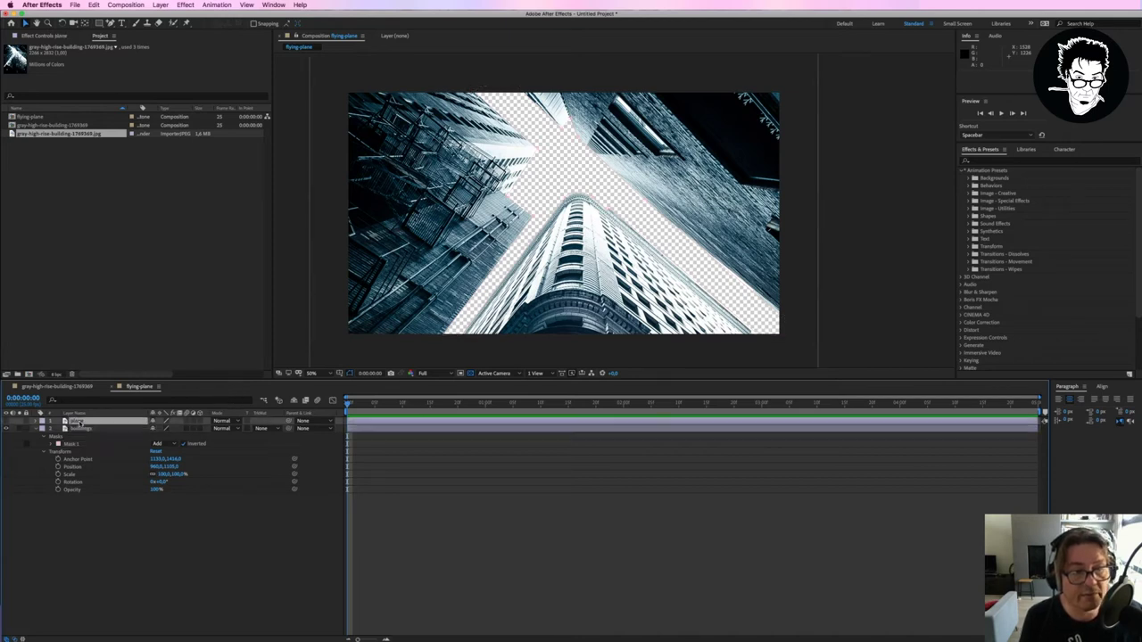
Step: Turn the plane layer's visibility back on and frame the airplane at 400% zoom
click(7, 421)
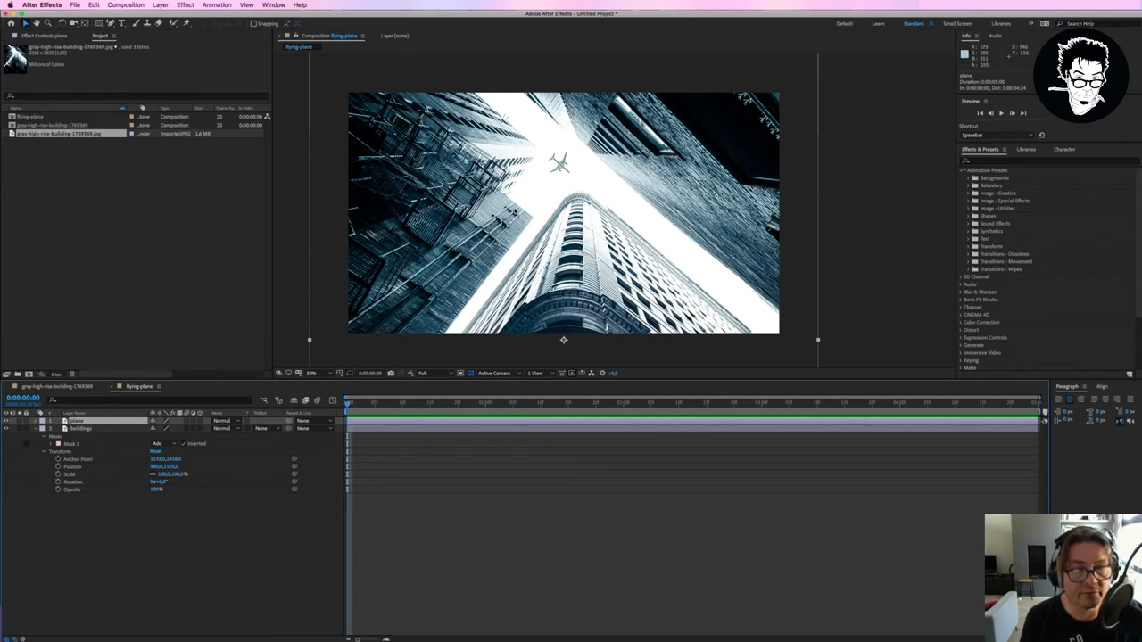
scroll(512, 207, up, 2)
scroll(512, 206, up, 2)
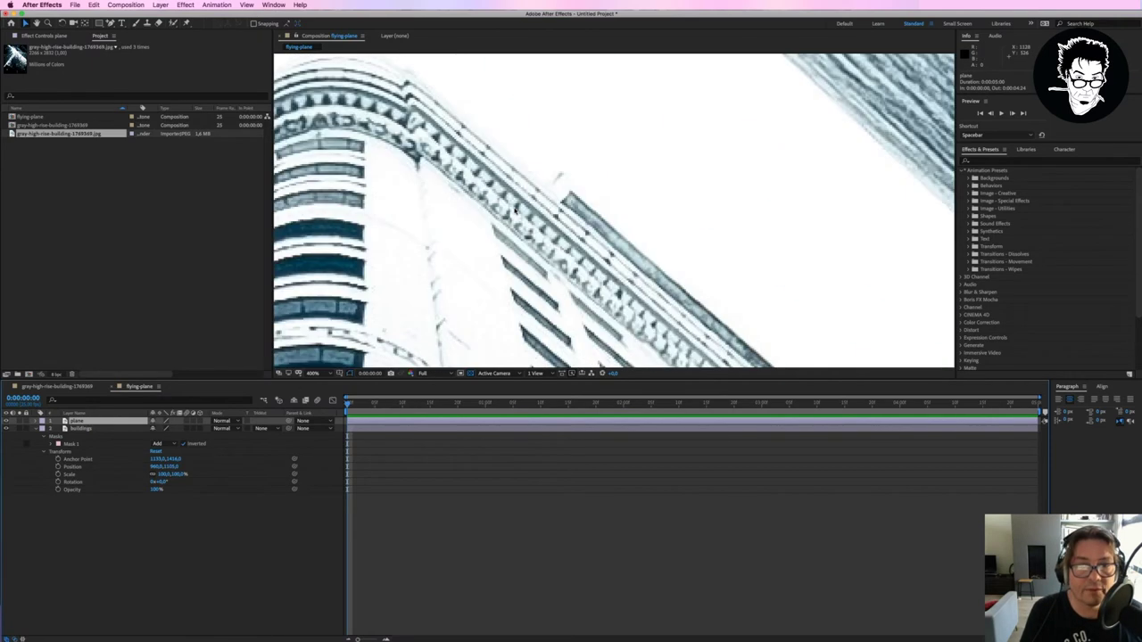
scroll(512, 207, up, 2)
scroll(510, 207, up, 1)
mouse_move(462, 131)
mouse_down()
mouse_move(766, 304)
mouse_move(746, 263)
mouse_up()
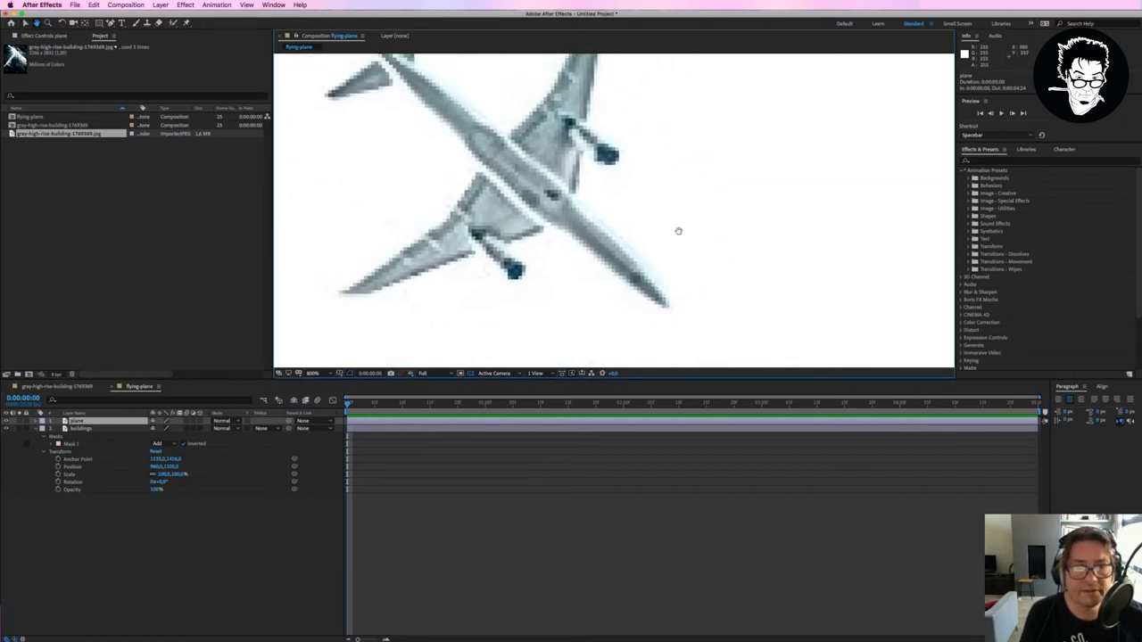
key(comma)
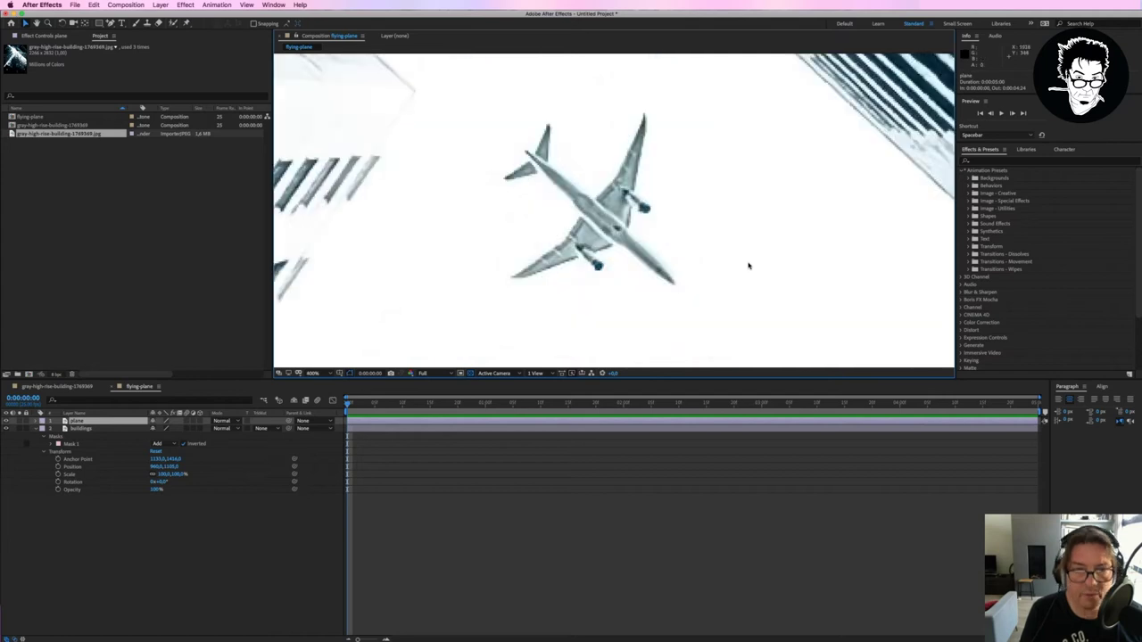
click(135, 23)
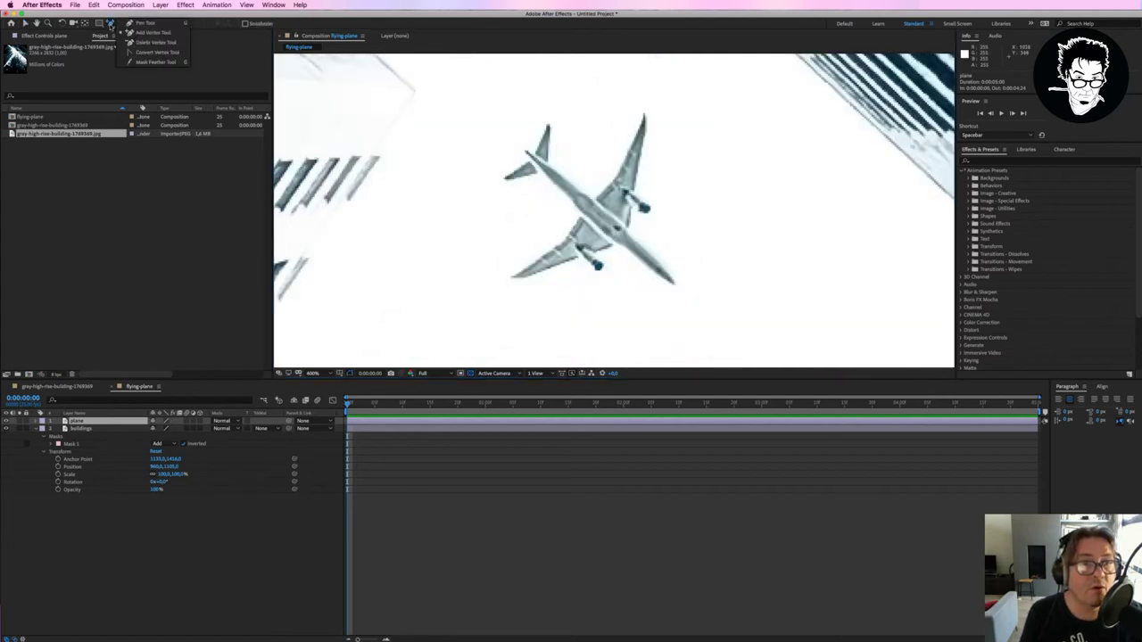
Step: Start a Pen mask at the plane's tail tip and trace down the tail and fuselage at 800%
click(147, 22)
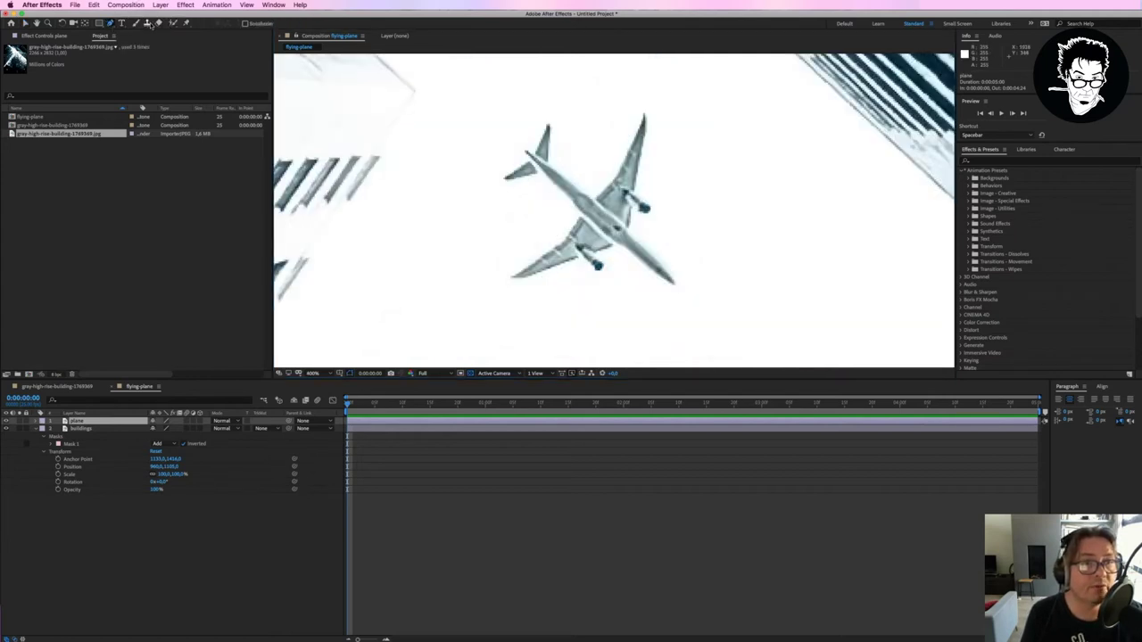
key(g)
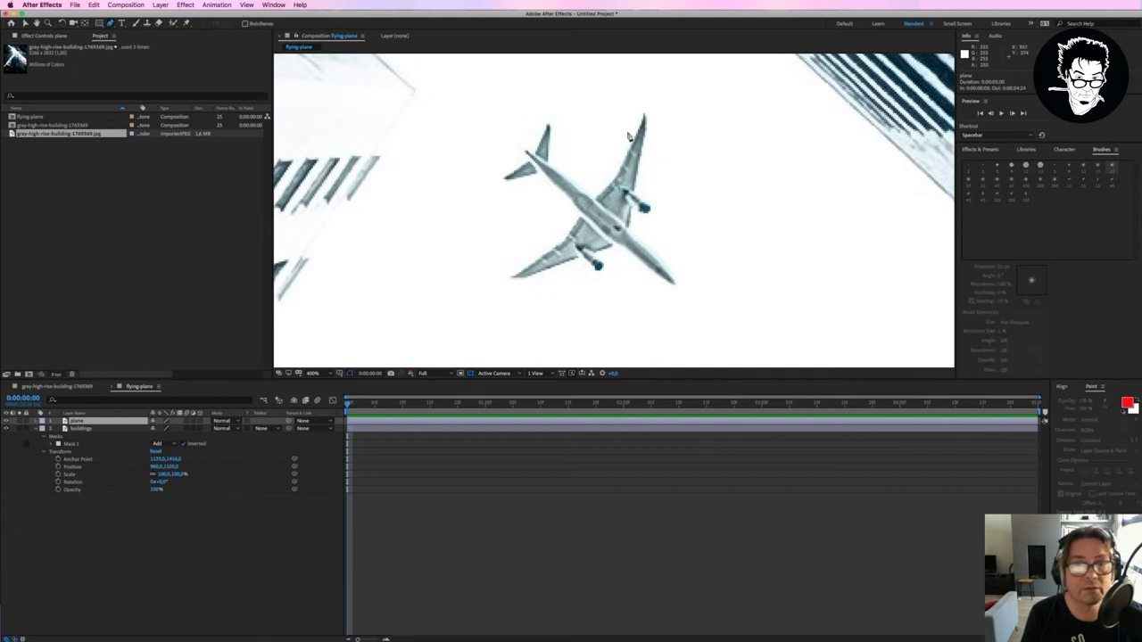
click(545, 121)
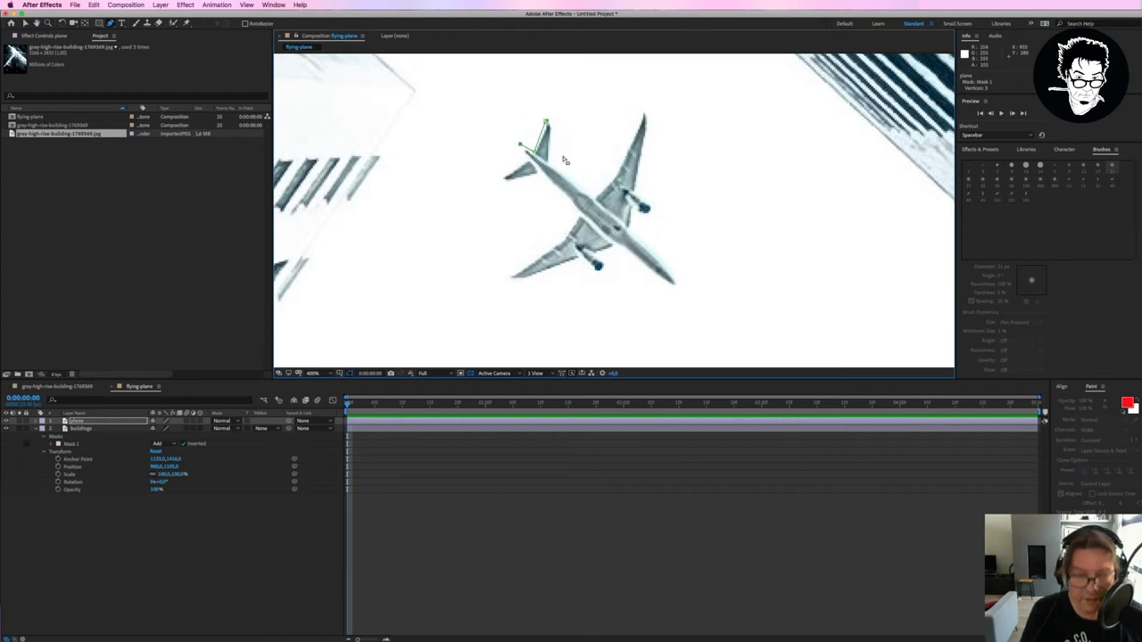
key(period)
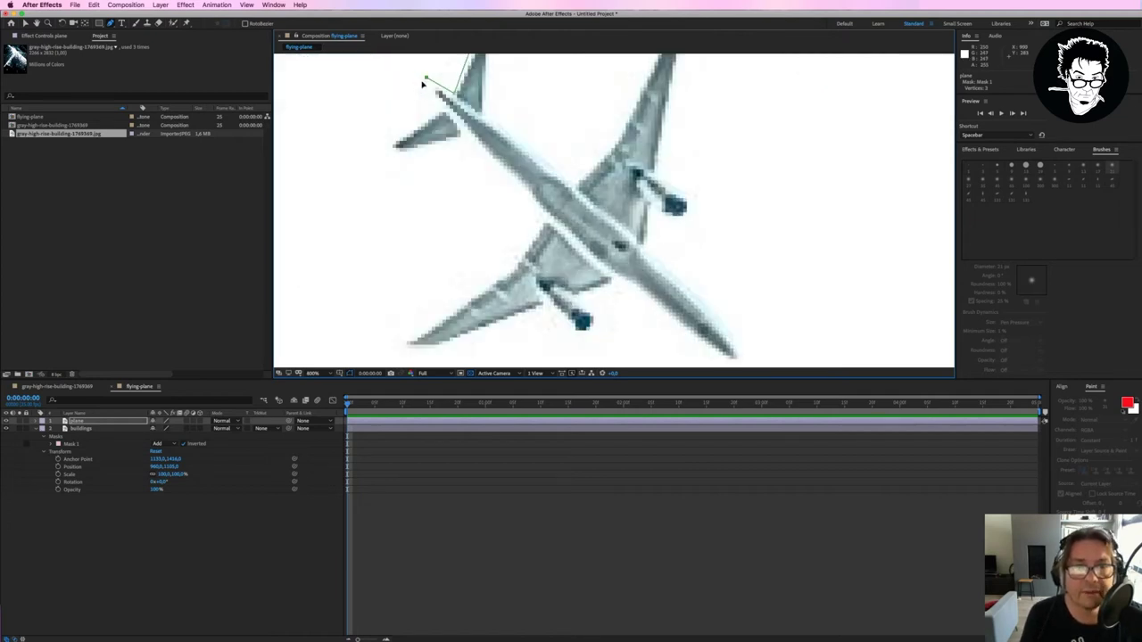
click(423, 83)
click(441, 112)
click(390, 147)
click(468, 139)
click(543, 220)
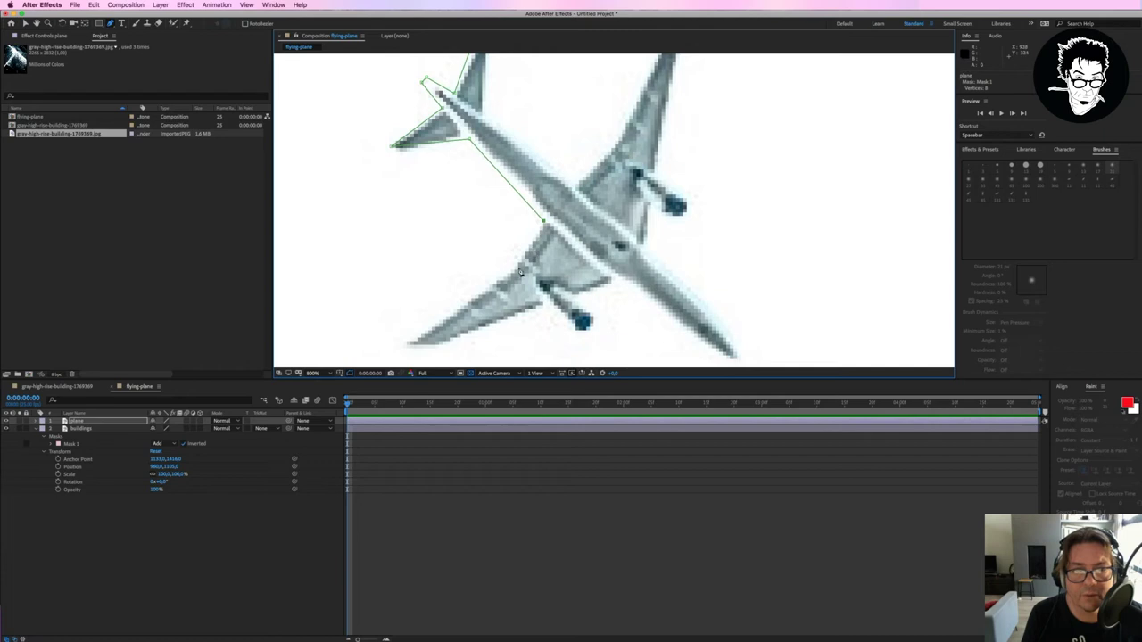
click(512, 268)
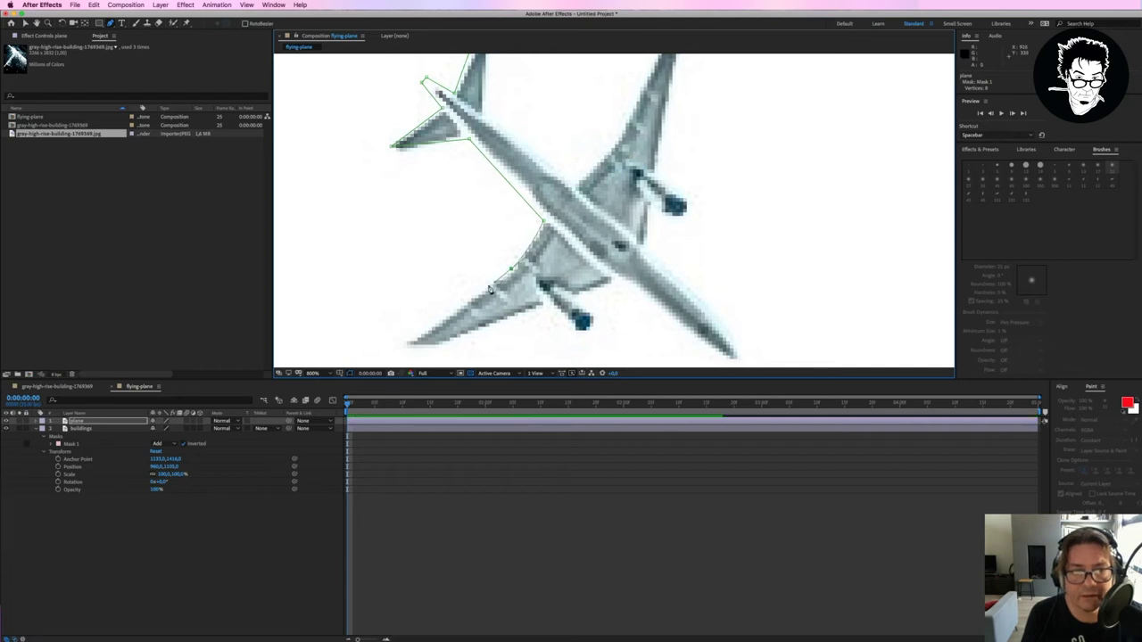
click(404, 341)
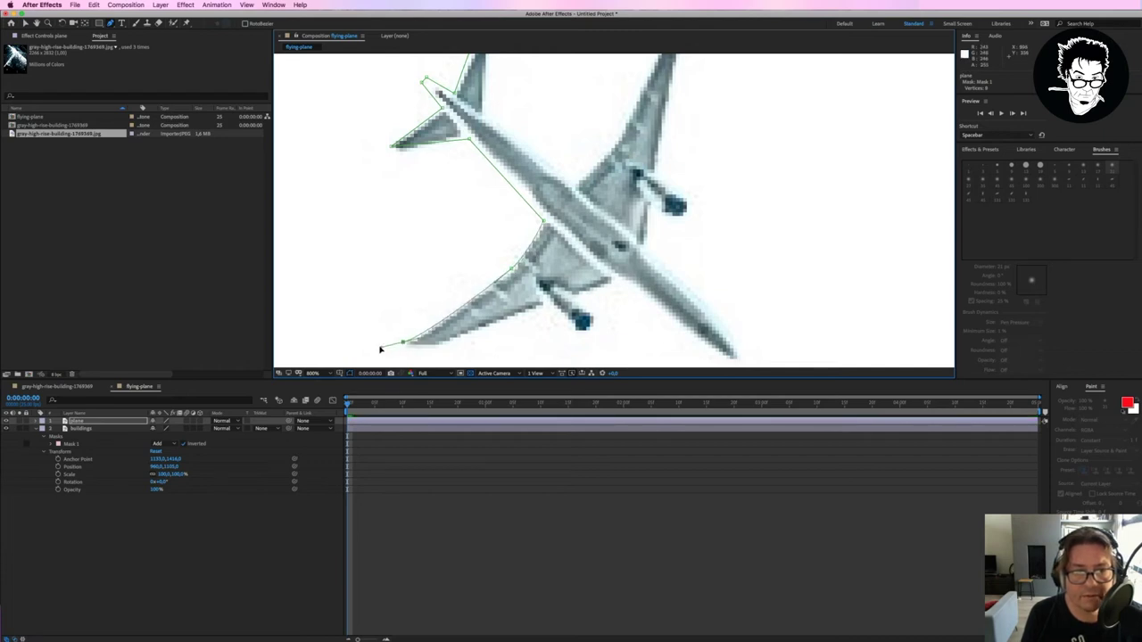
click(379, 345)
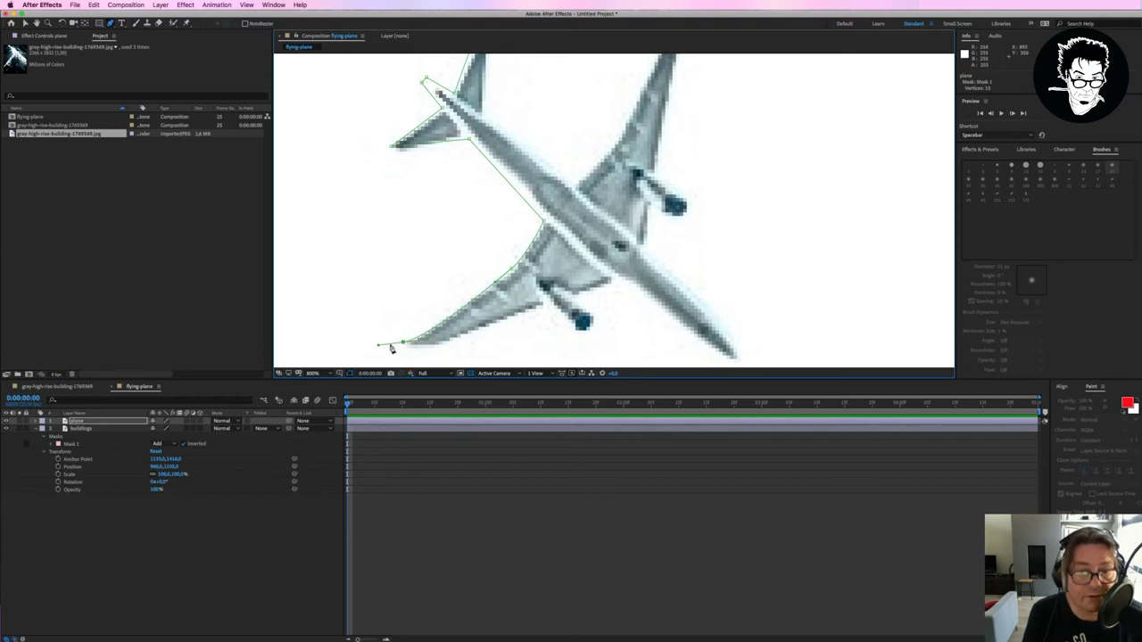
ctrl+click(379, 346)
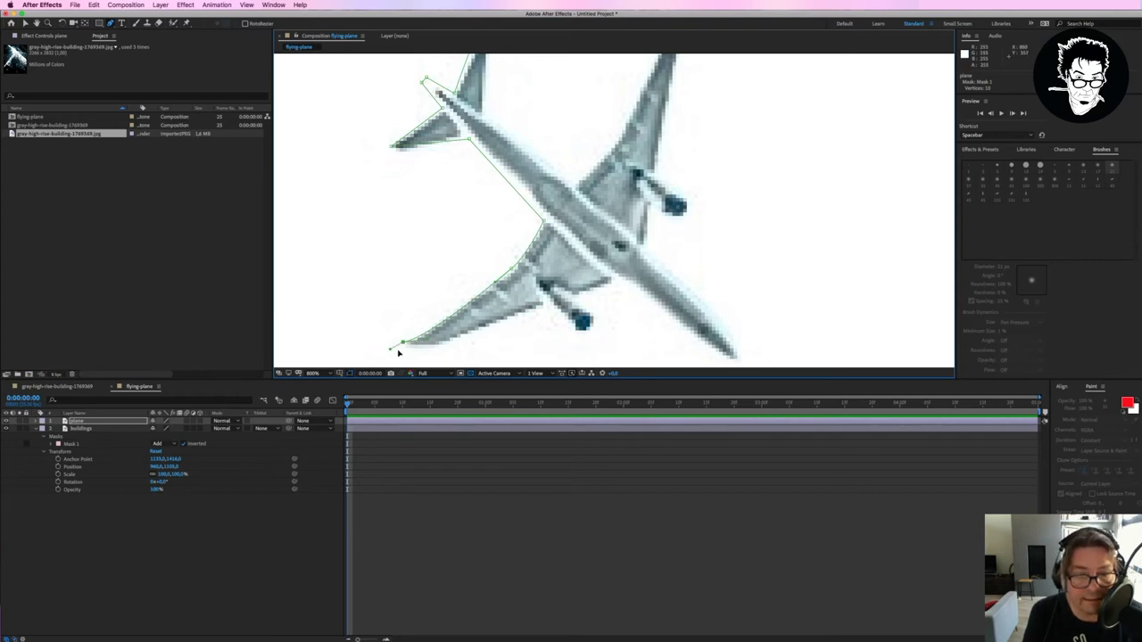
Step: Trace the mask along the wing's lower edge, around the engine, to the nose tip
click(461, 340)
click(546, 306)
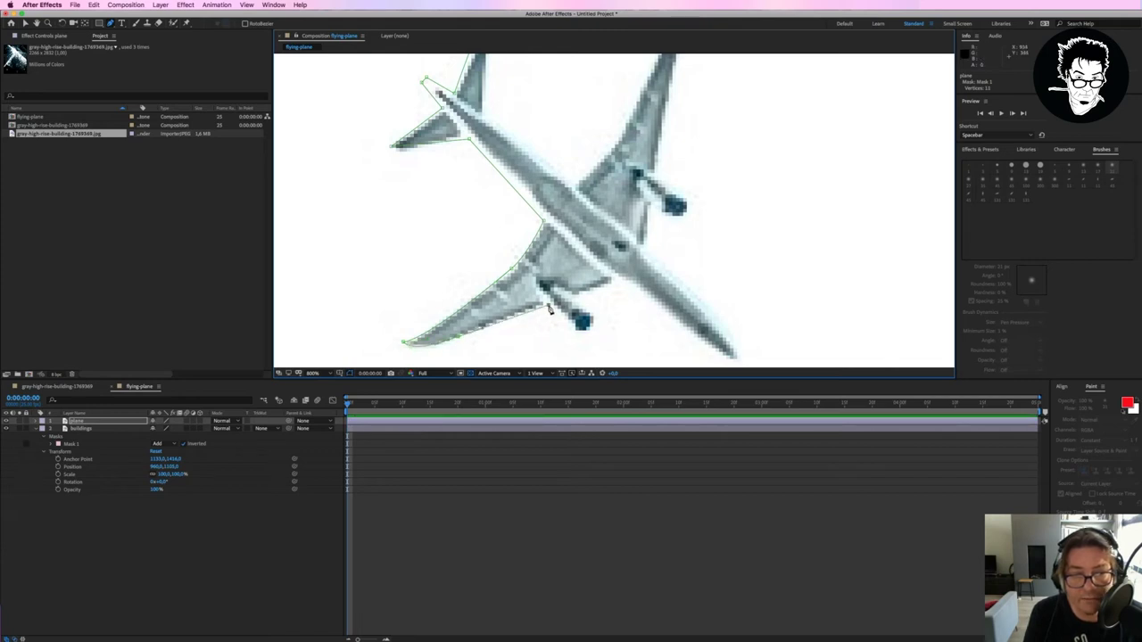
click(598, 326)
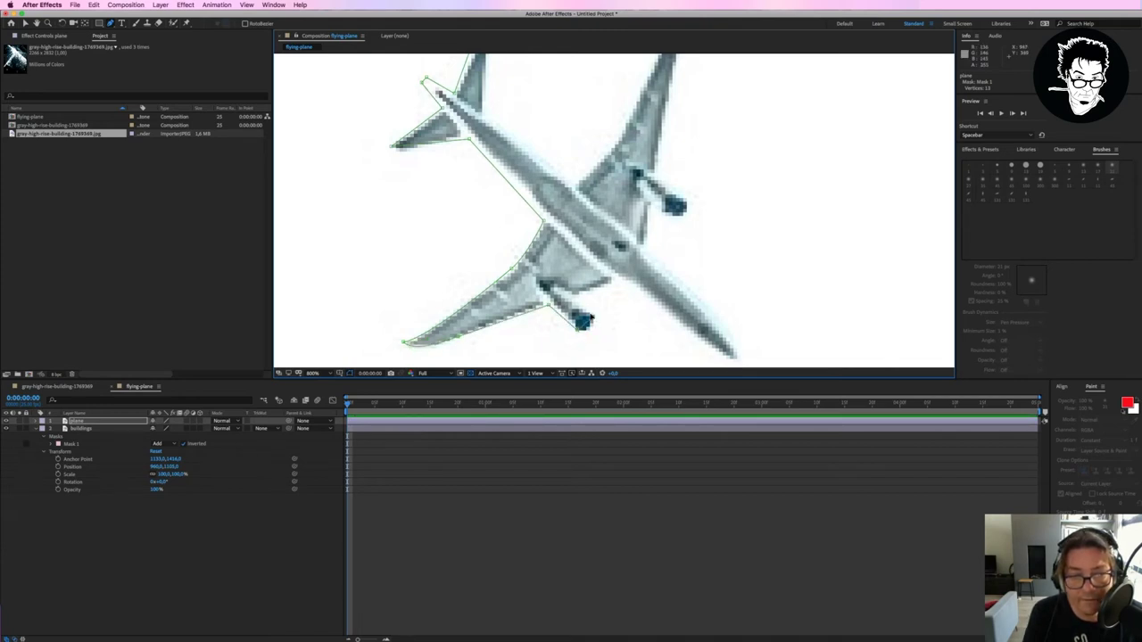
click(621, 280)
click(731, 355)
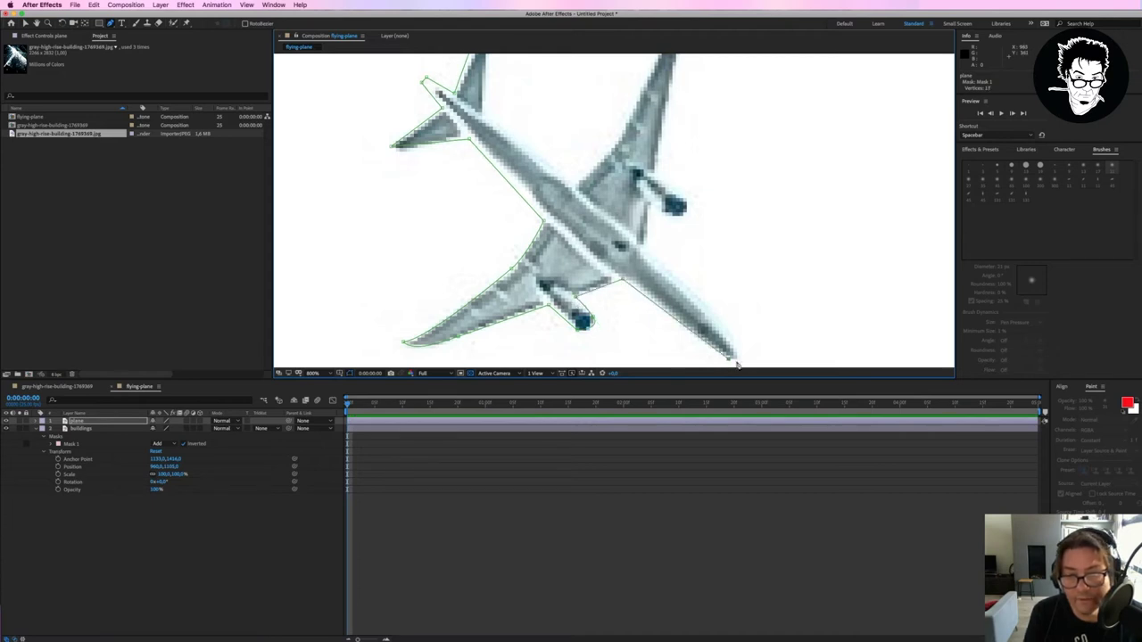
click(743, 363)
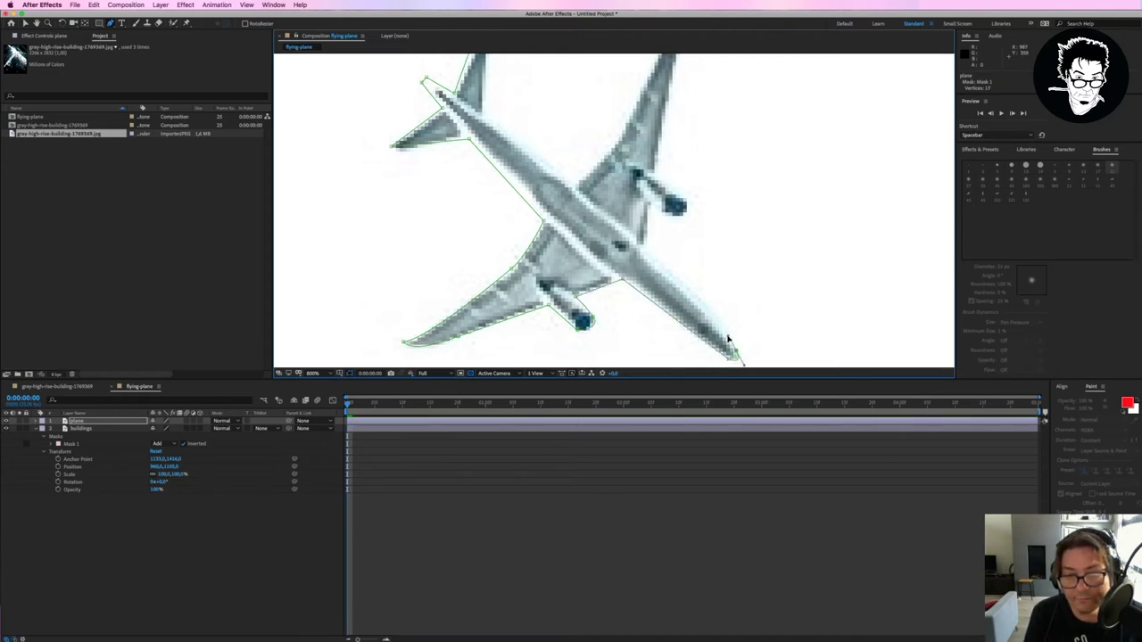
key(super+z)
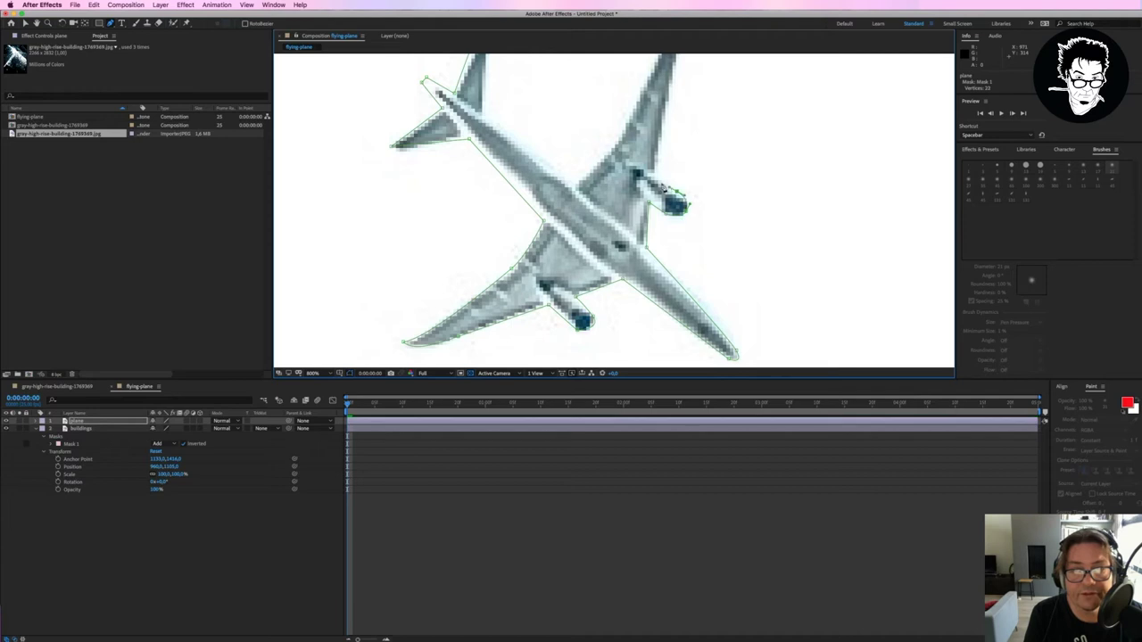
Step: Trace the upper wing with a curved tip and close the 29-vertex mask at the tail fin
drag(703, 137, 676, 284)
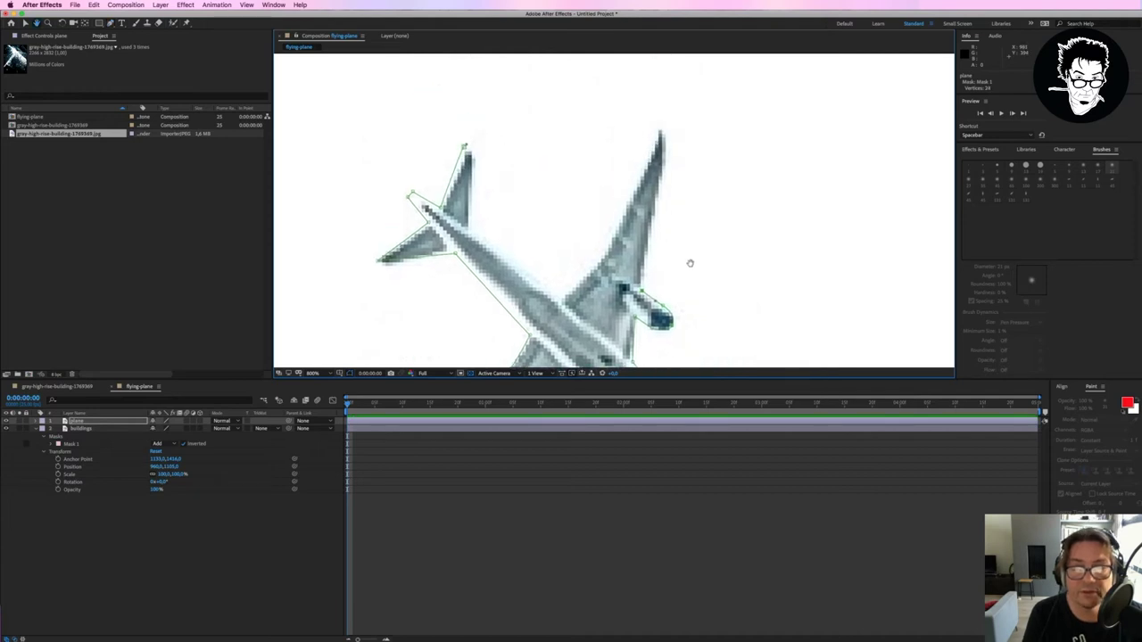
click(641, 143)
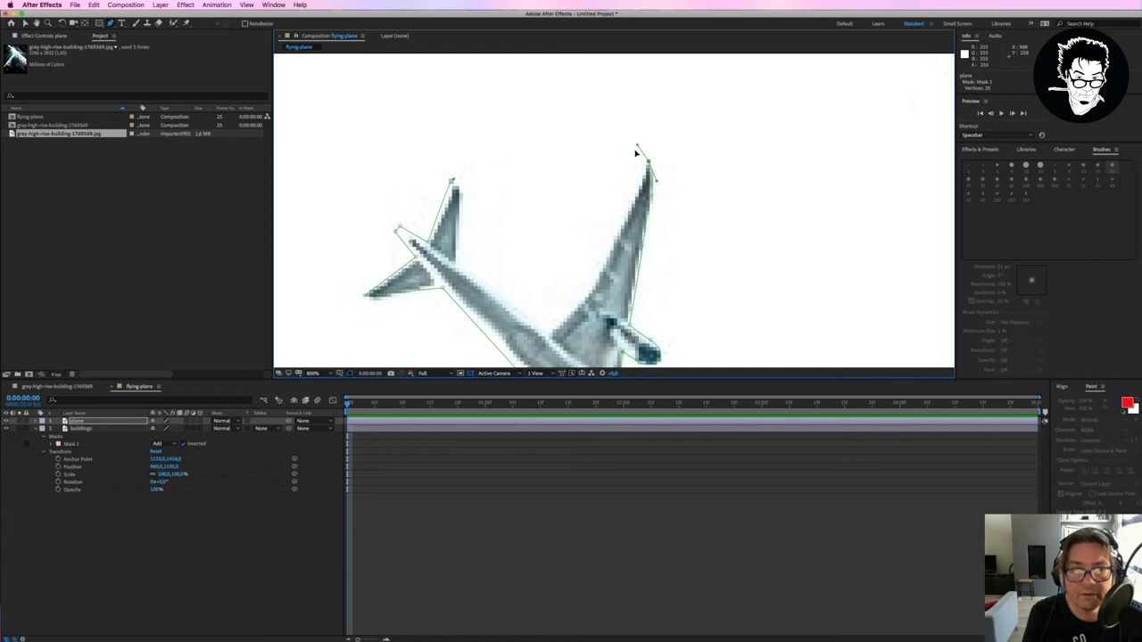
drag(648, 162, 636, 178)
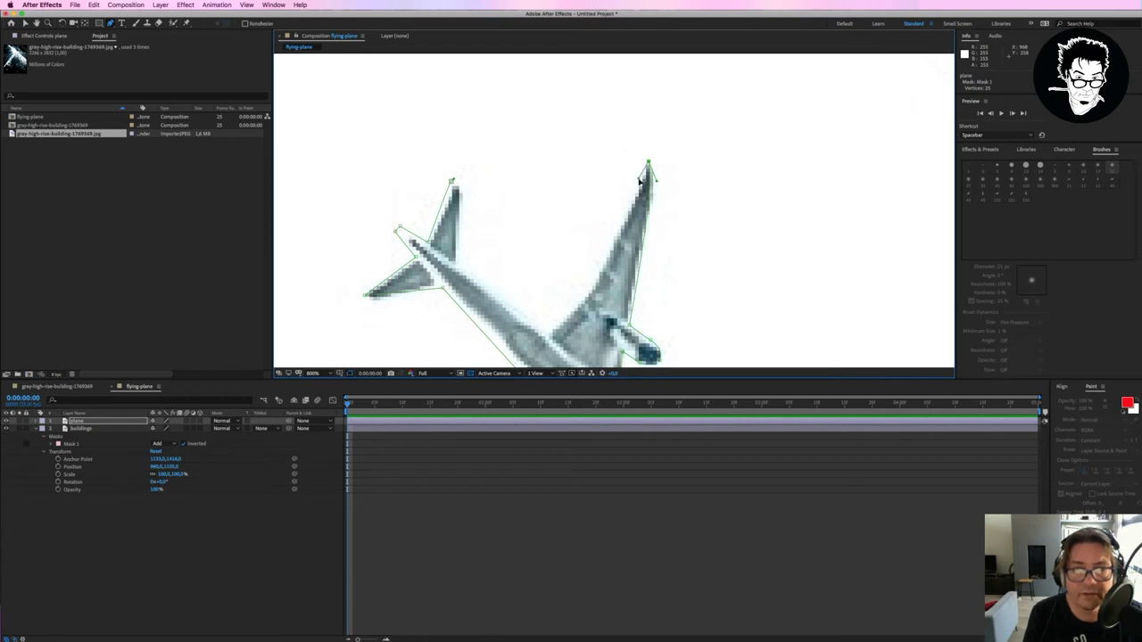
click(597, 279)
click(545, 331)
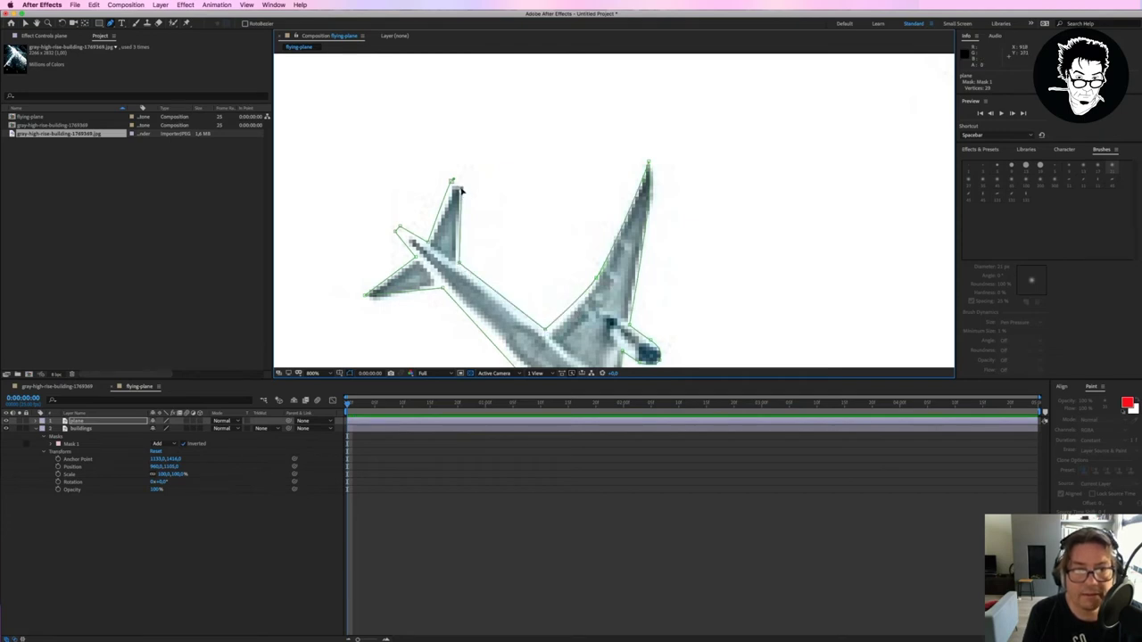
drag(453, 181, 450, 182)
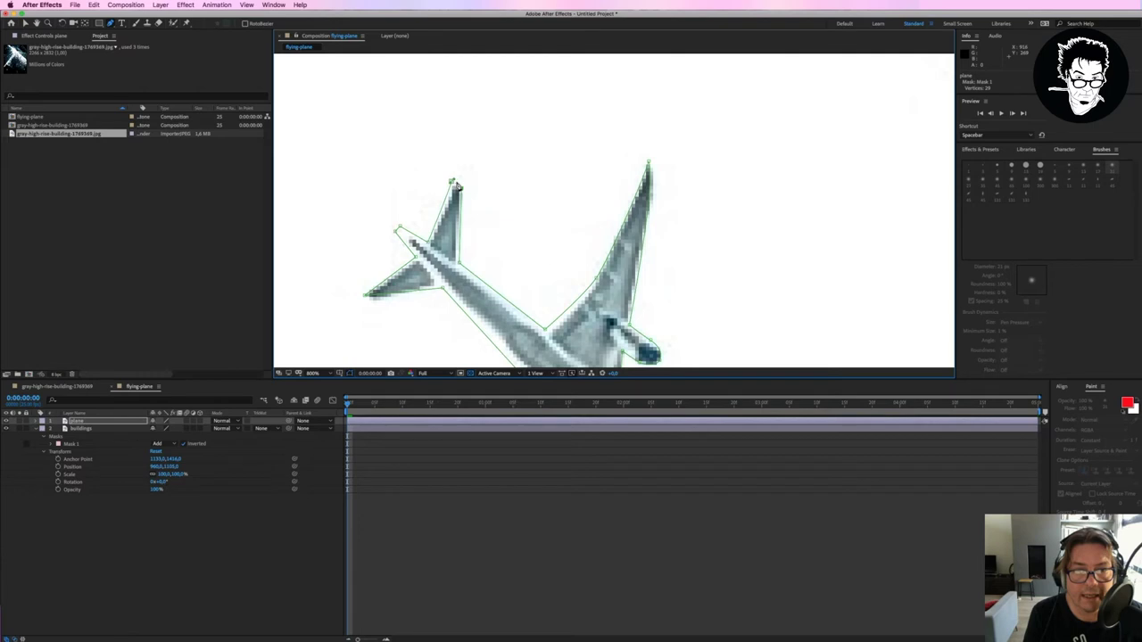
click(451, 184)
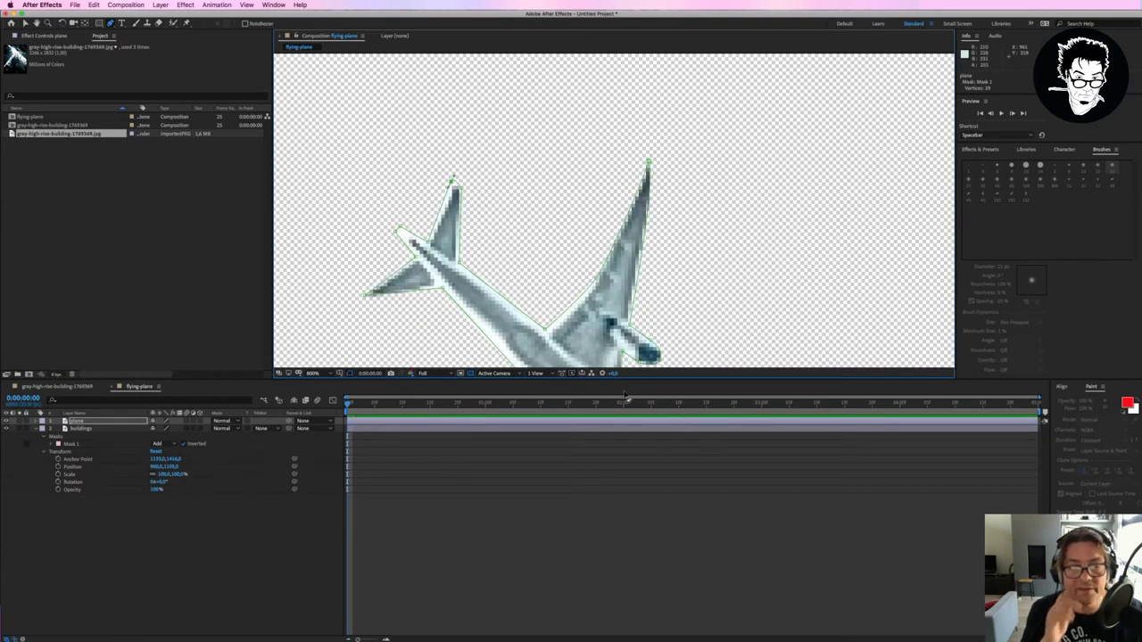
Step: Zoom the viewer out to 50% and collapse the buildings layer's properties
key(comma)
key(comma)
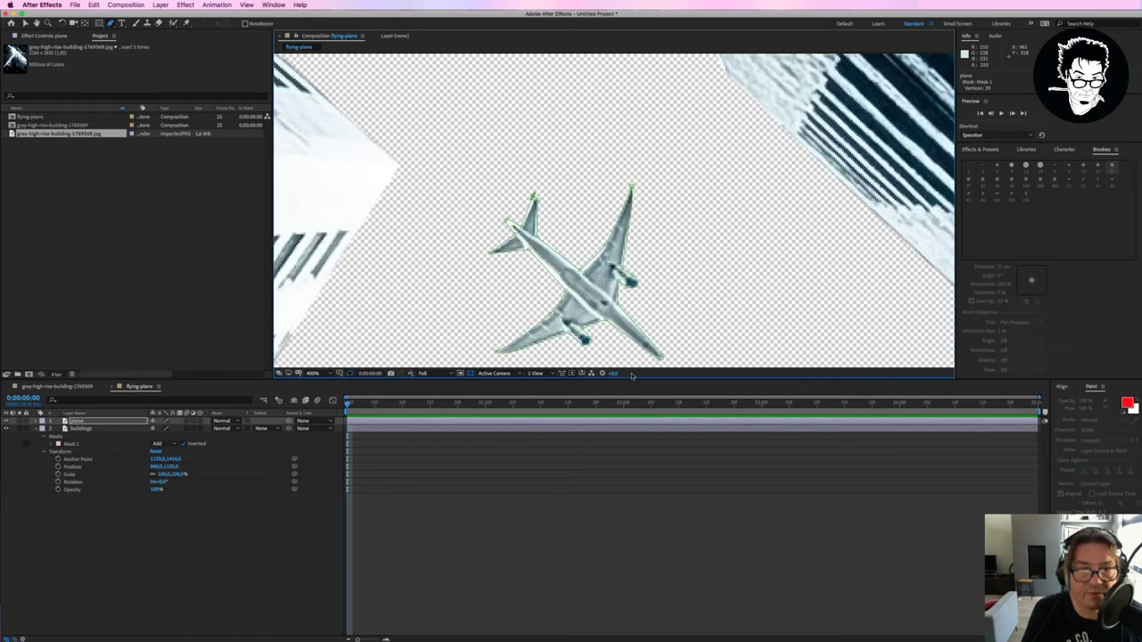
key(comma)
key(comma)
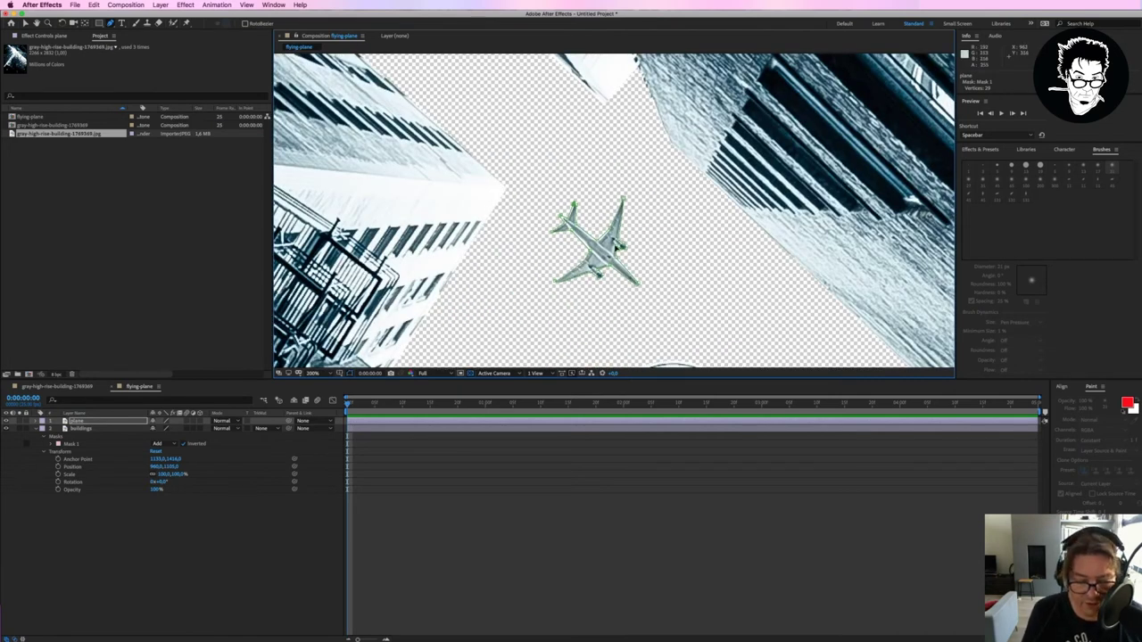
key(comma)
key(comma)
key(comma)
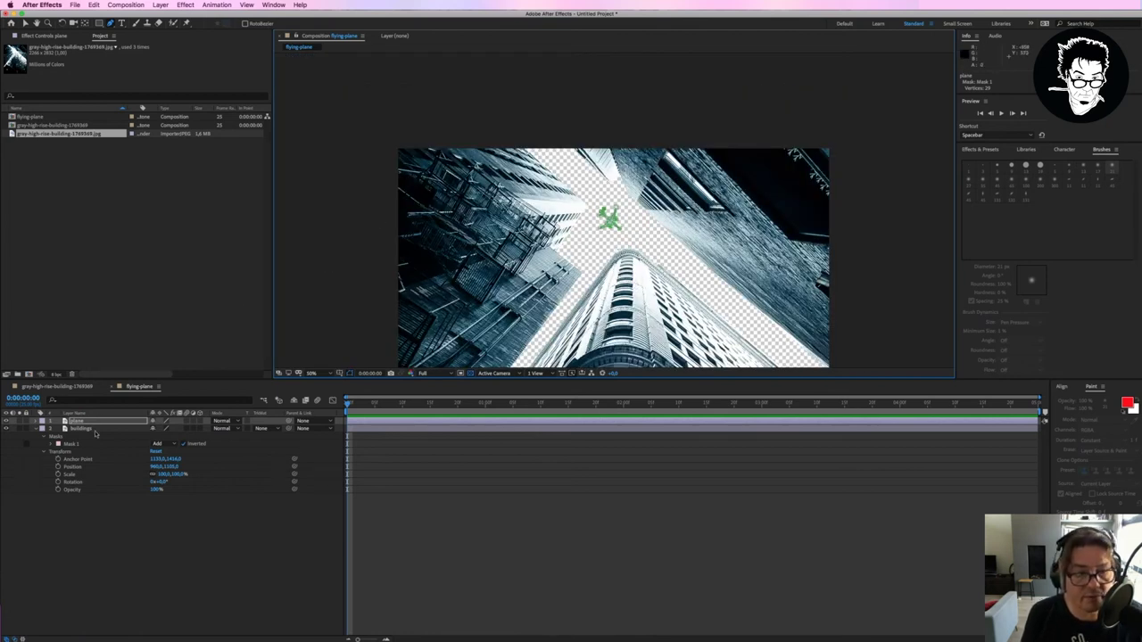
click(113, 431)
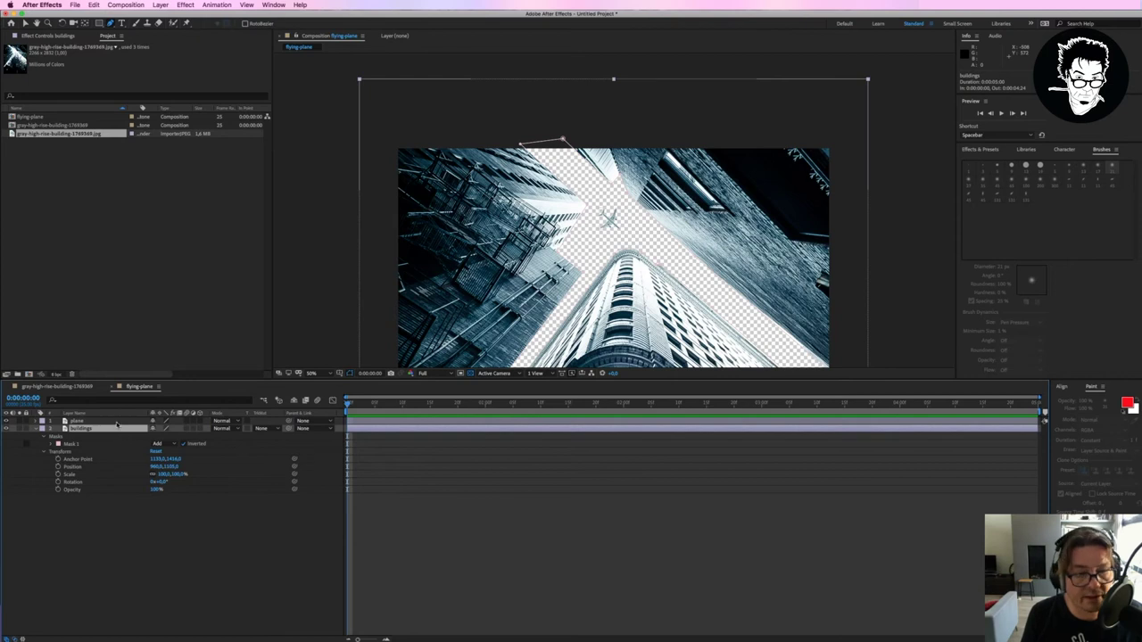
click(116, 421)
click(125, 429)
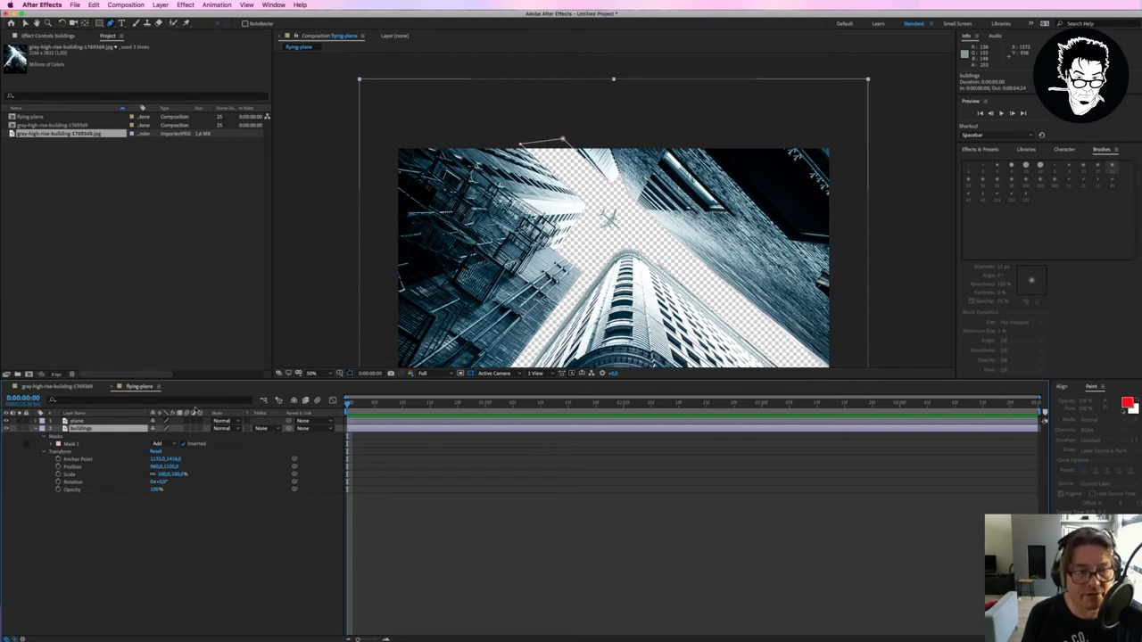
click(36, 429)
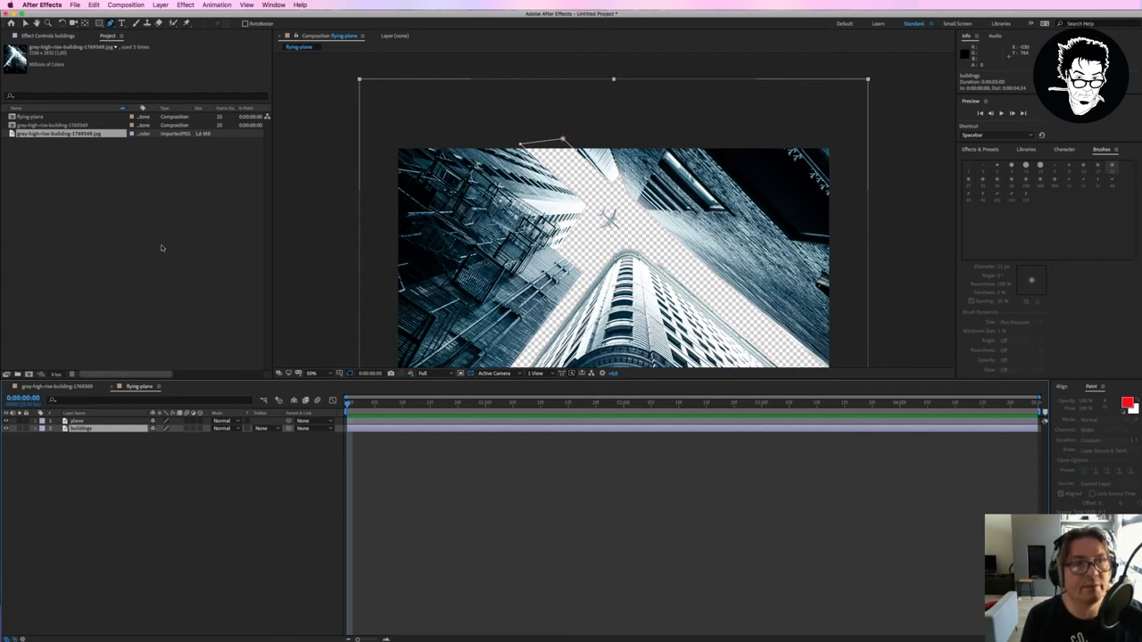
Step: Create a white comp-size solid named 'Background' via Layer > New > Solid
click(159, 4)
mouse_move(178, 16)
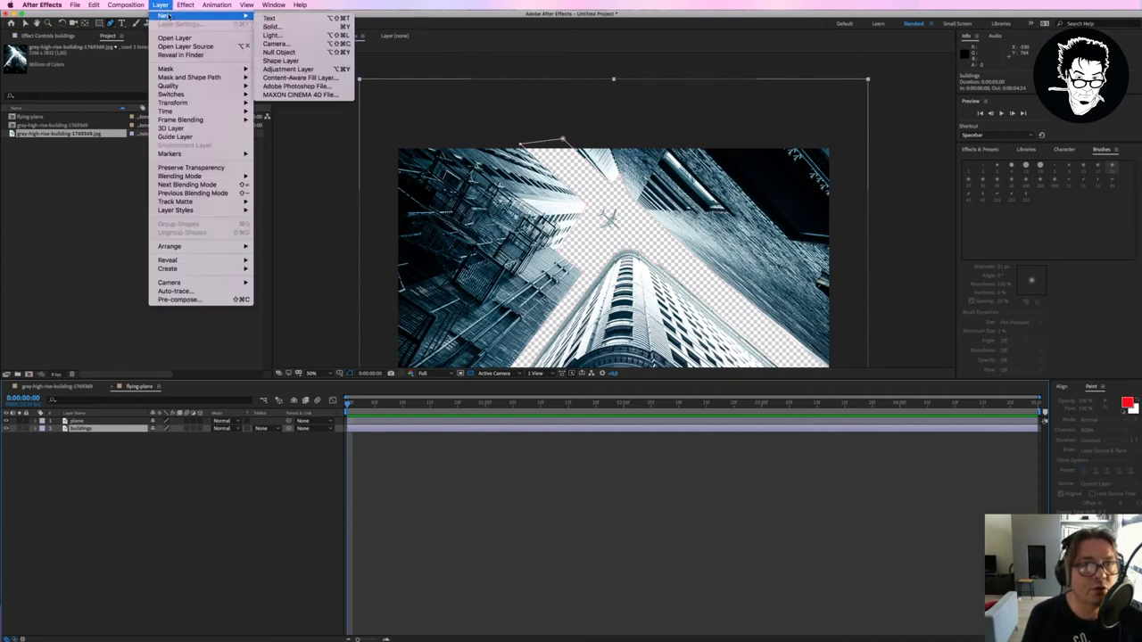
click(271, 27)
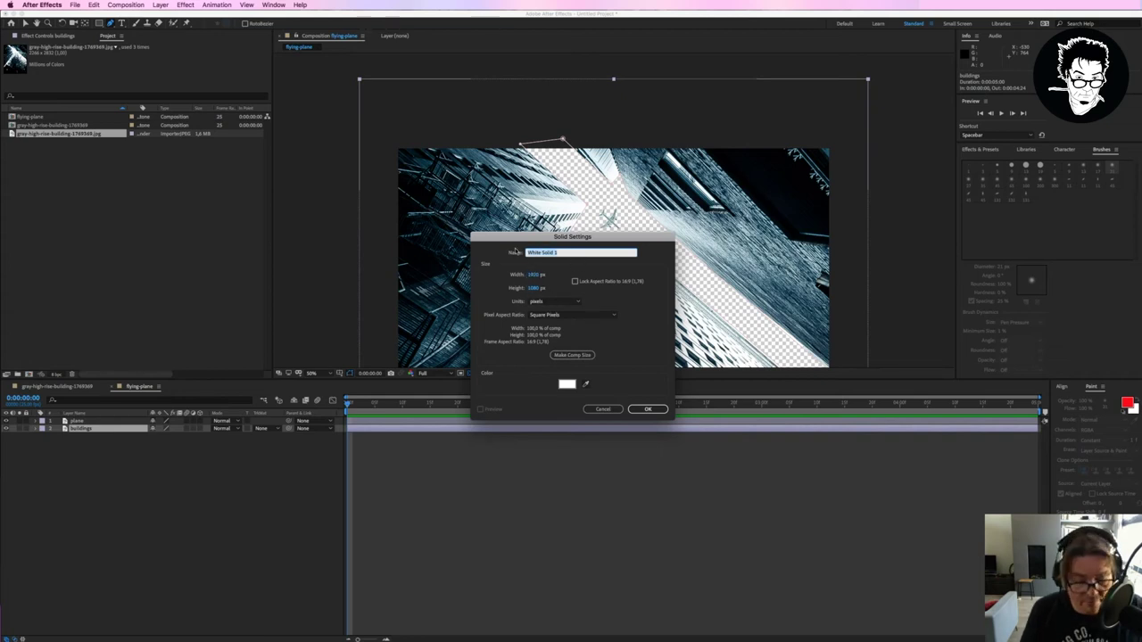
text(Back)
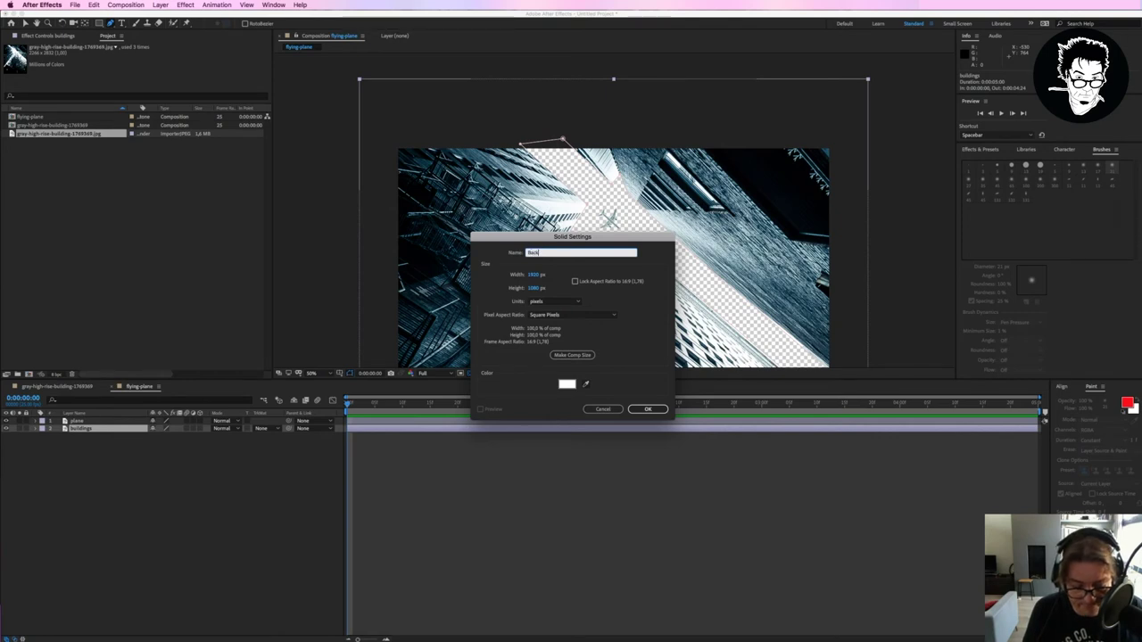
text(ground)
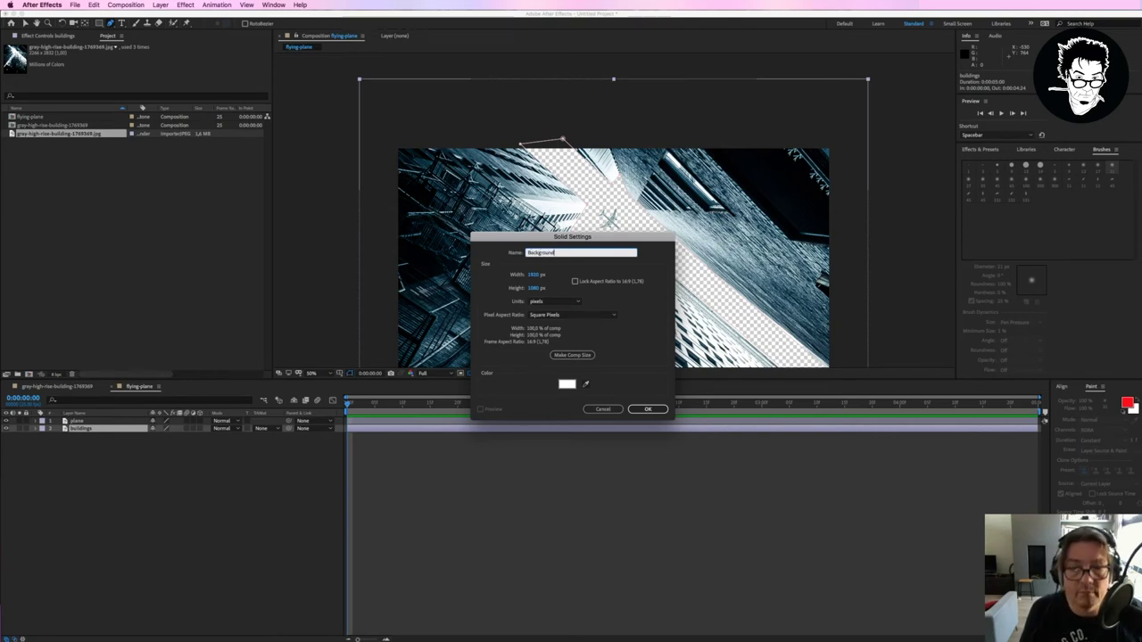
click(648, 409)
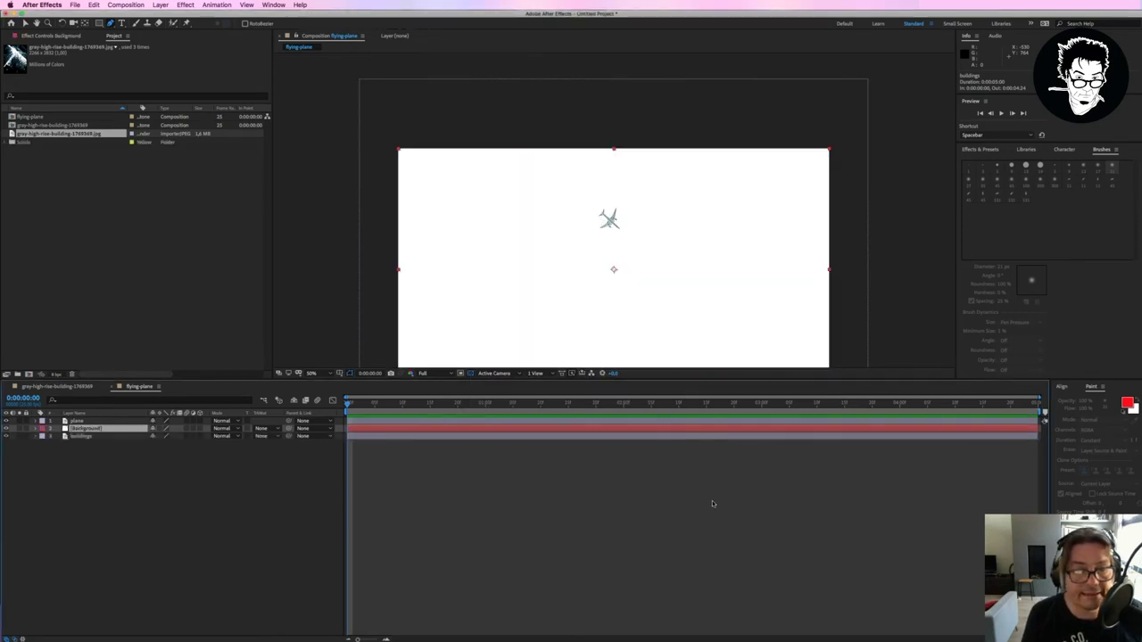
Step: Reorder layers to buildings, plane, Background by moving Background down and buildings to the top
shift+click(79, 423)
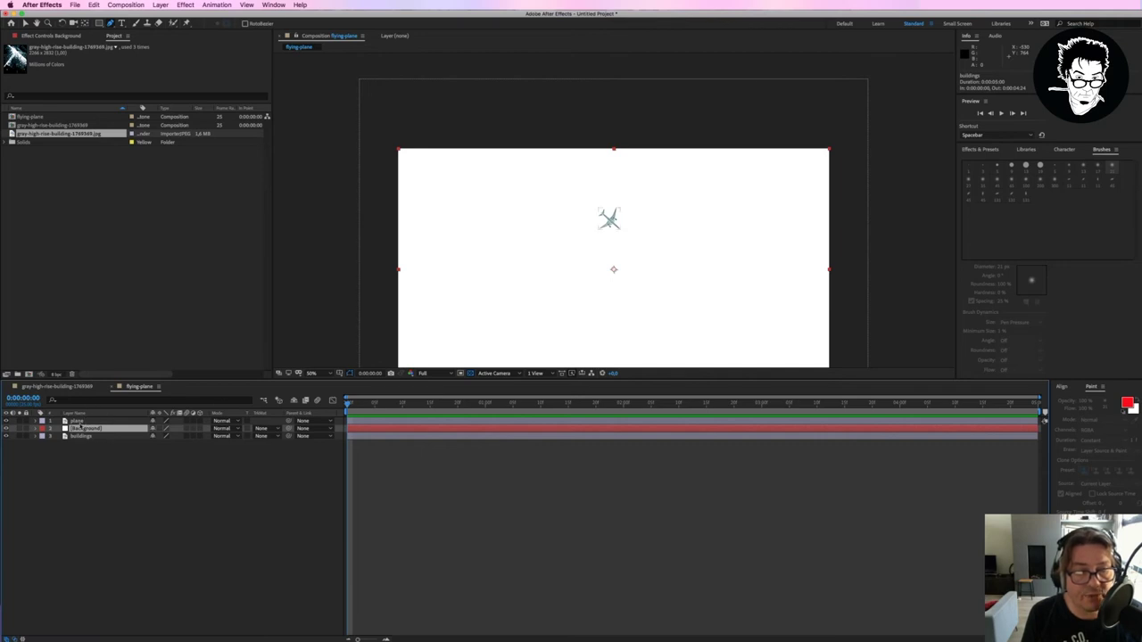
shift+click(79, 422)
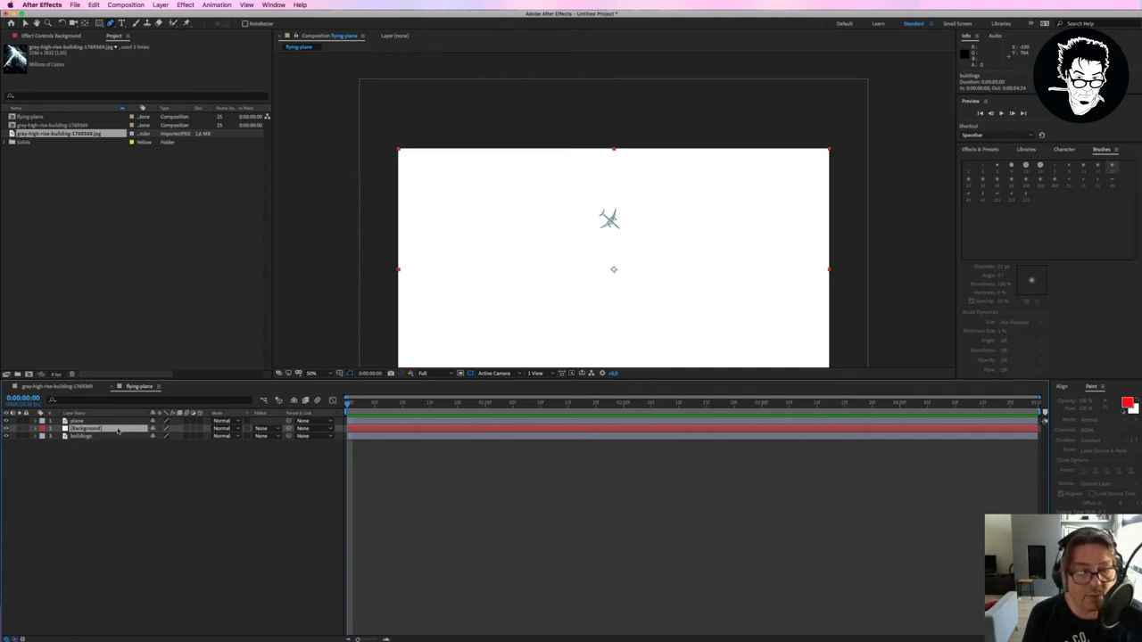
drag(120, 432, 137, 468)
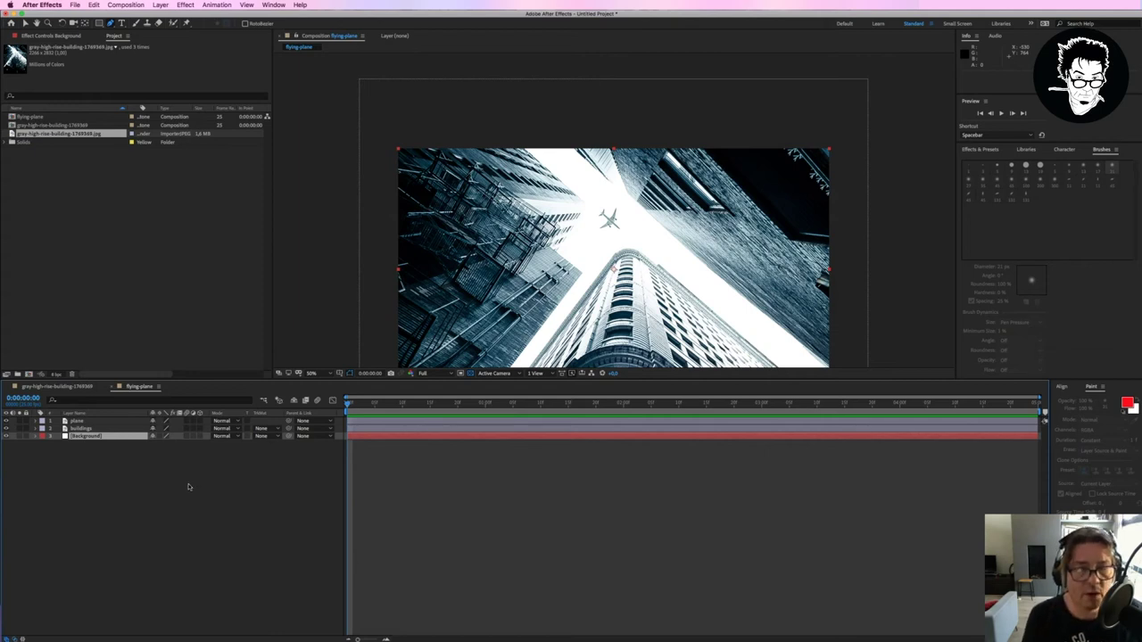
click(106, 429)
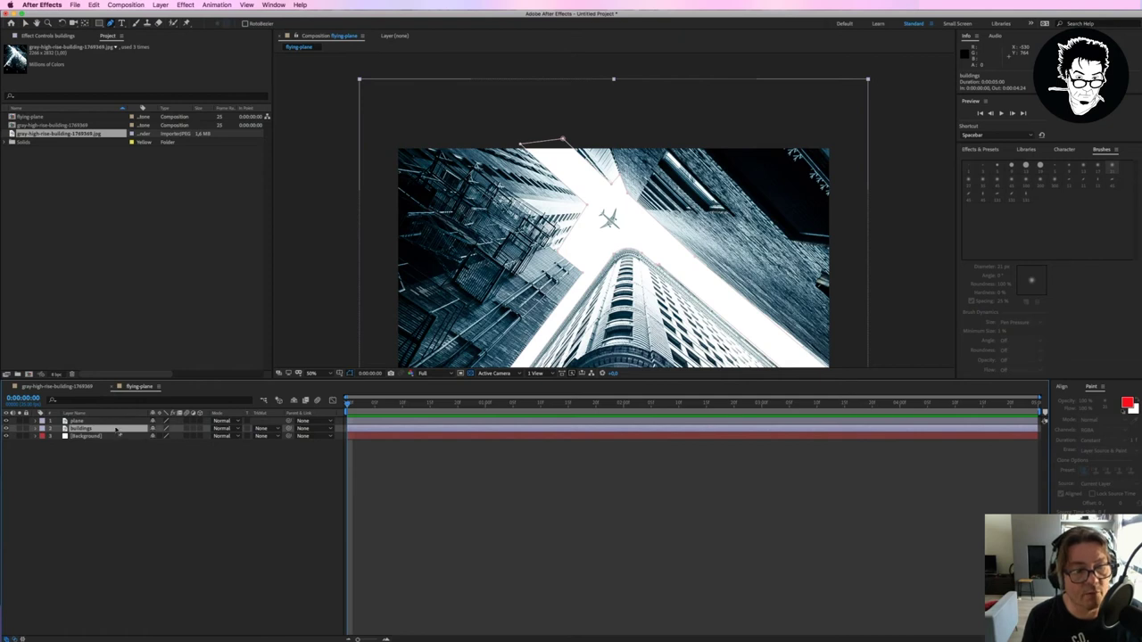
drag(117, 430, 119, 420)
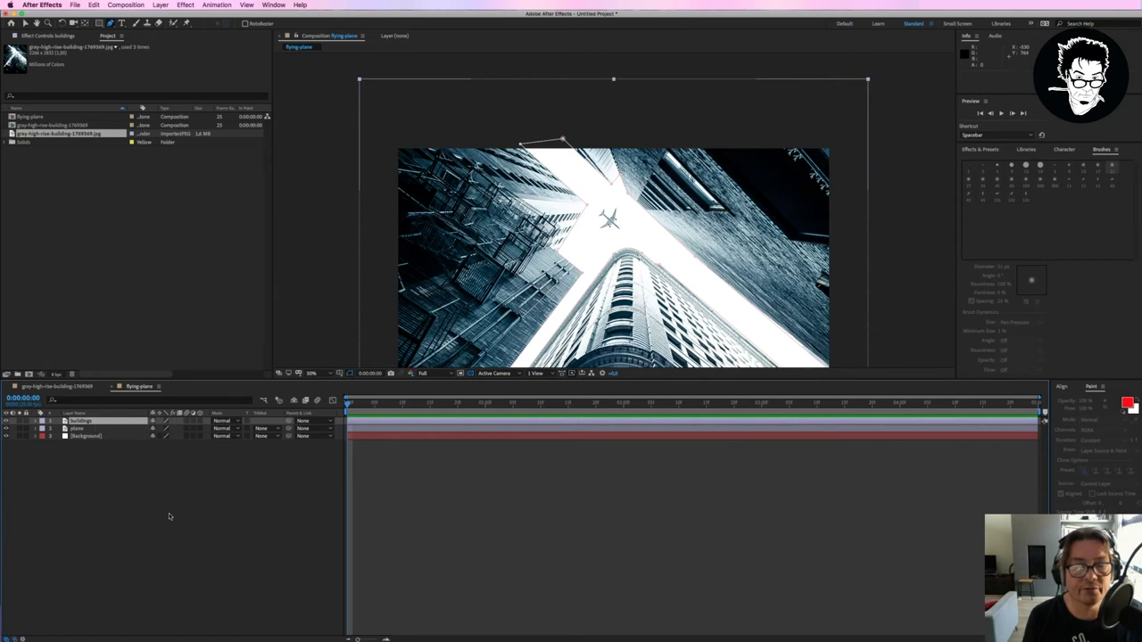
click(79, 429)
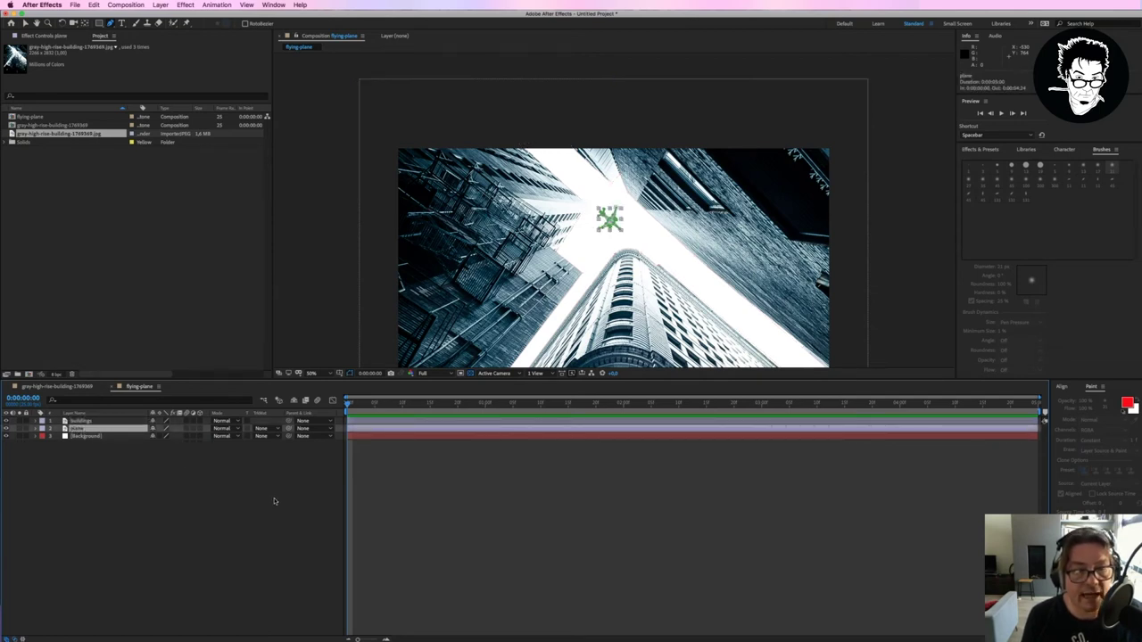
drag(348, 403, 709, 406)
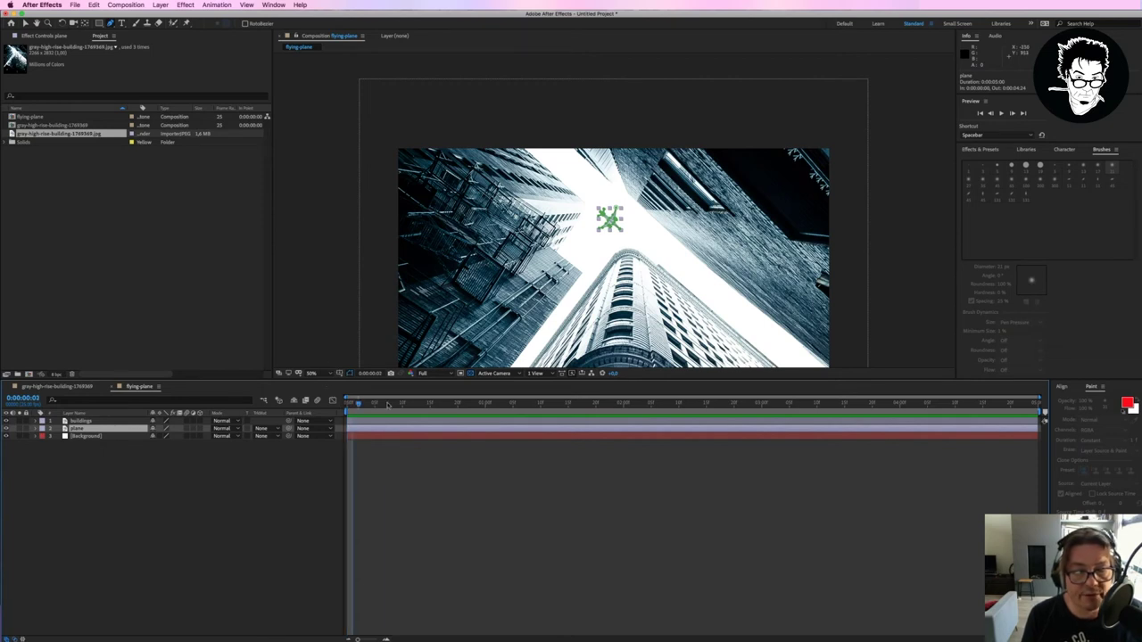
key(space)
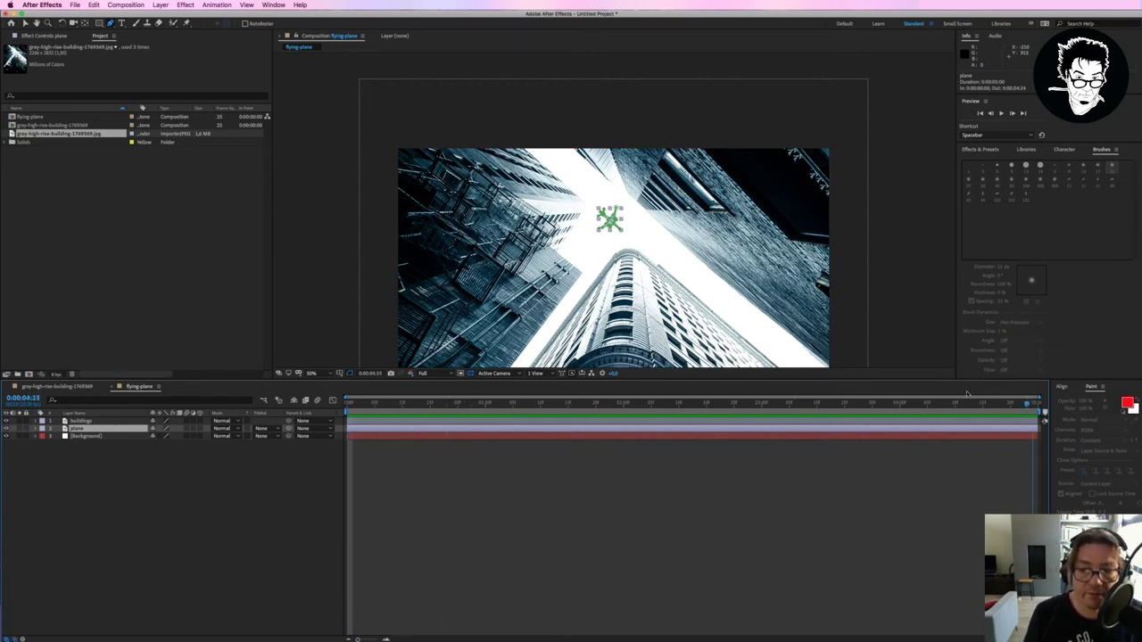
key(space)
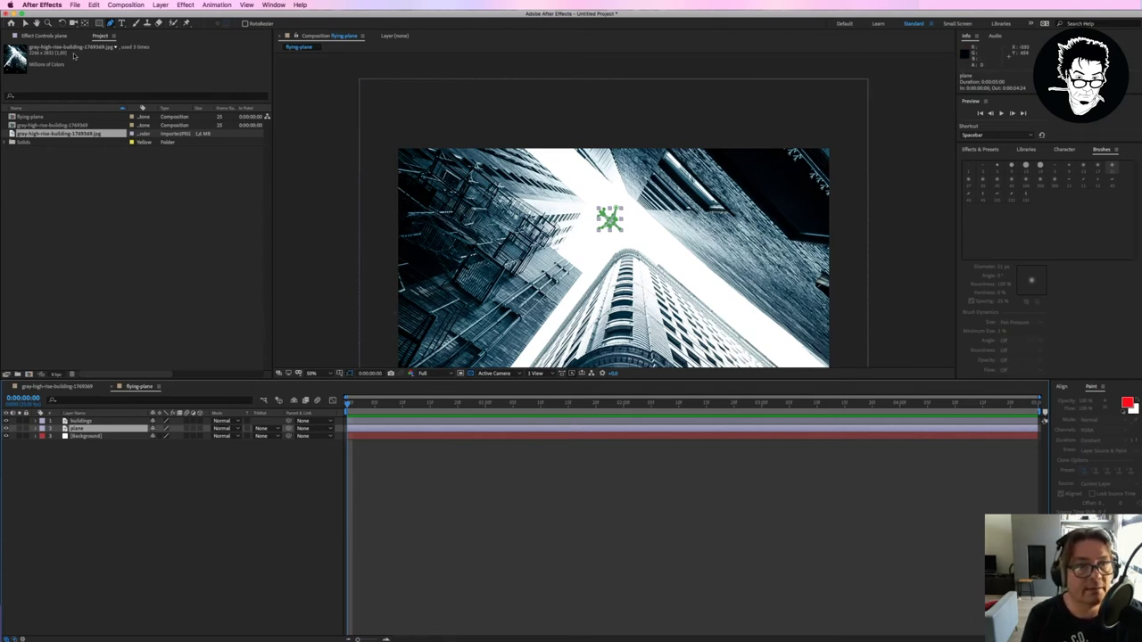
click(25, 23)
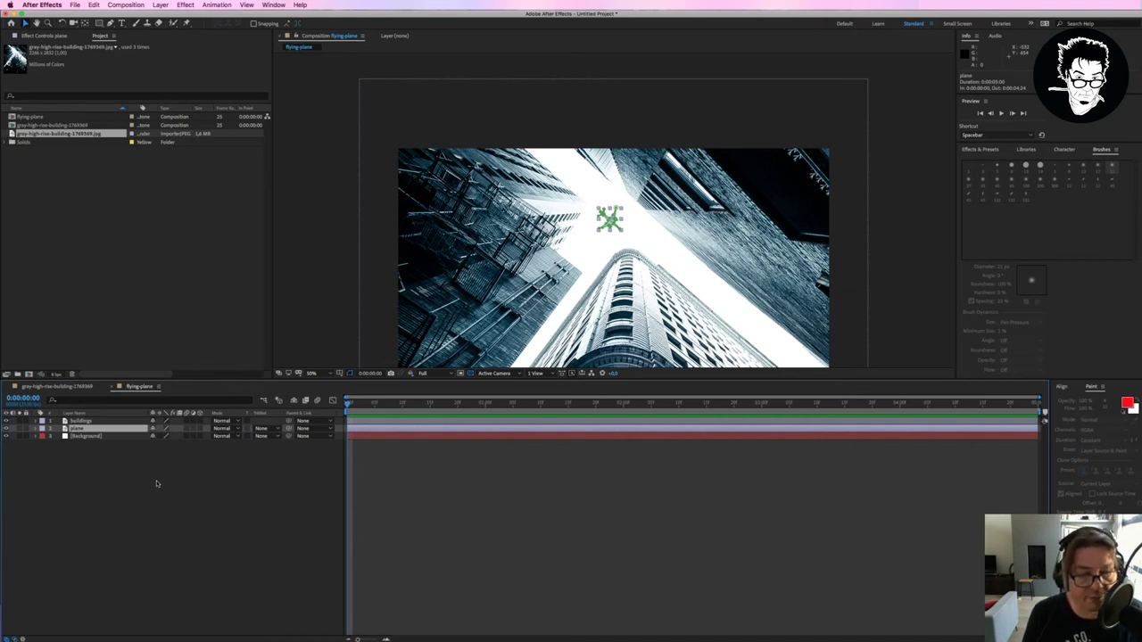
Step: Move the plane above the frame's top edge and set its first Position keyframe at frame 0
key(p)
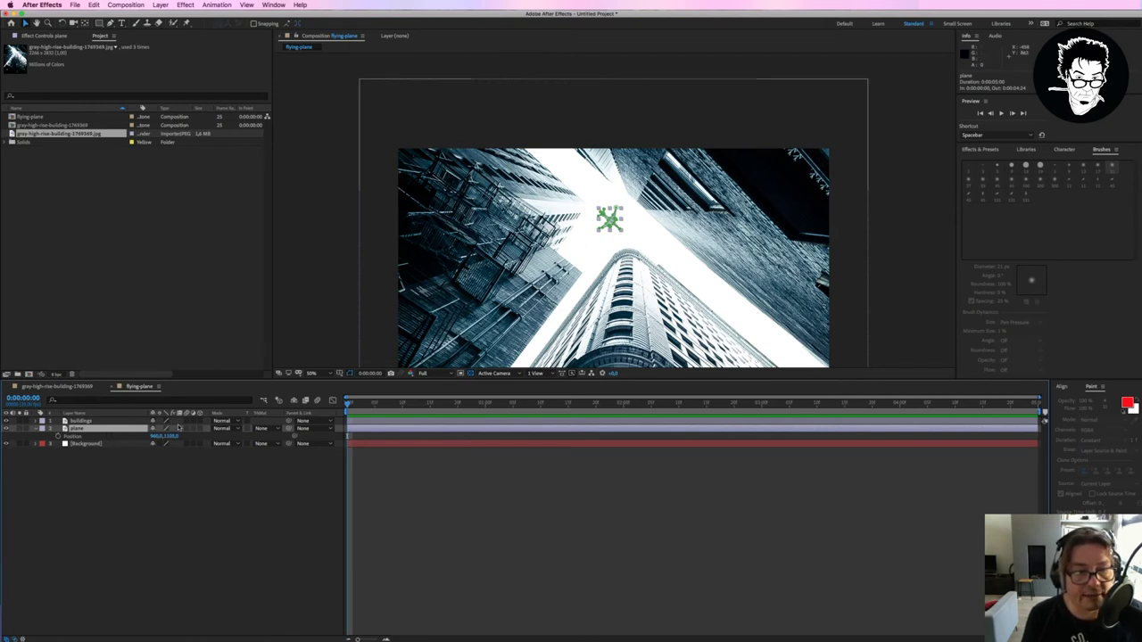
drag(170, 439, 155, 437)
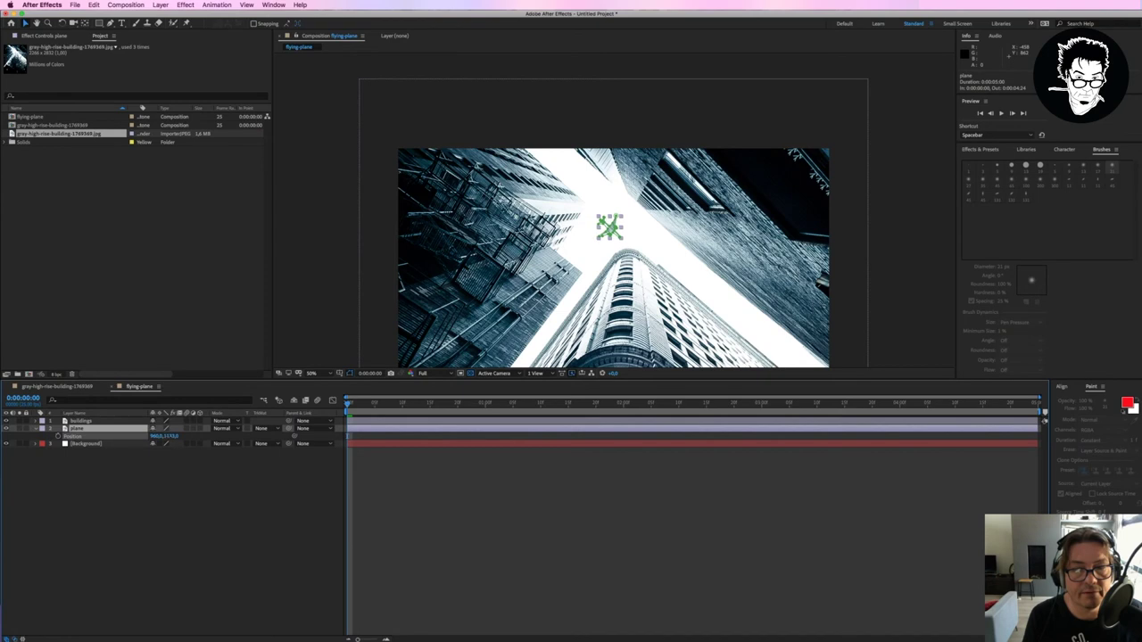
mouse_move(159, 435)
mouse_down()
mouse_move(98, 435)
mouse_move(163, 445)
mouse_move(101, 443)
mouse_up()
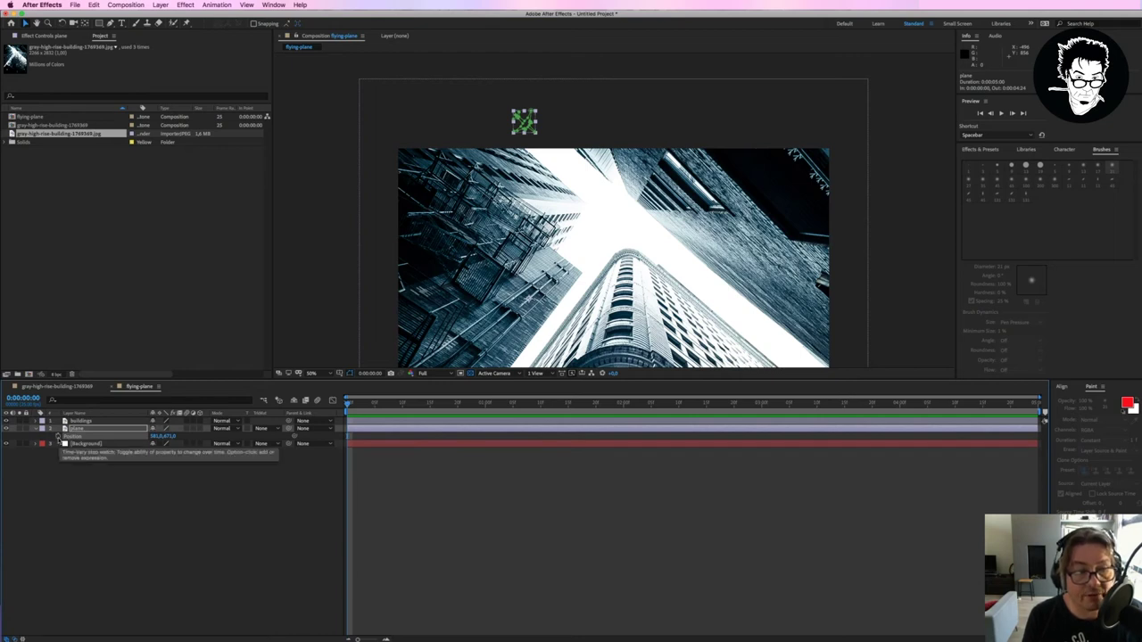
click(58, 437)
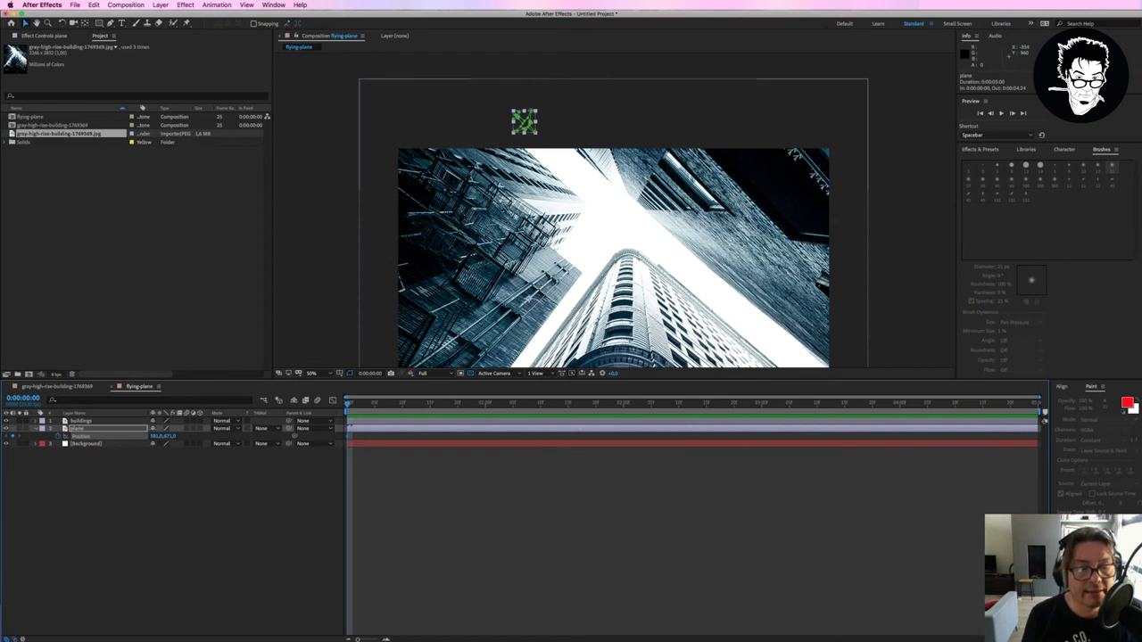
click(352, 444)
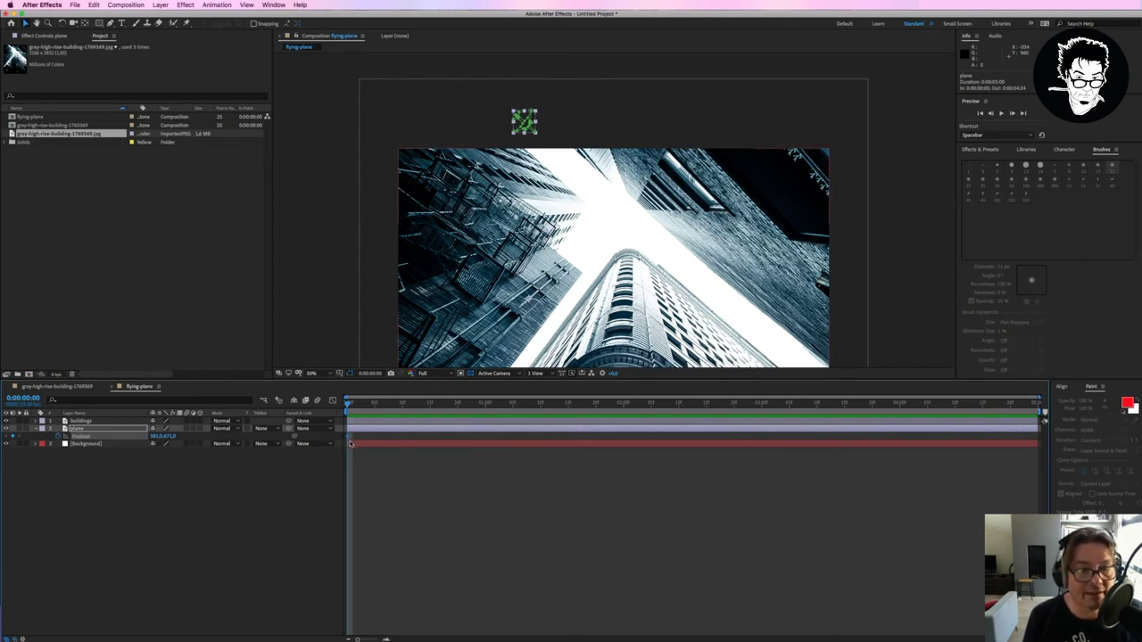
drag(349, 406, 1034, 399)
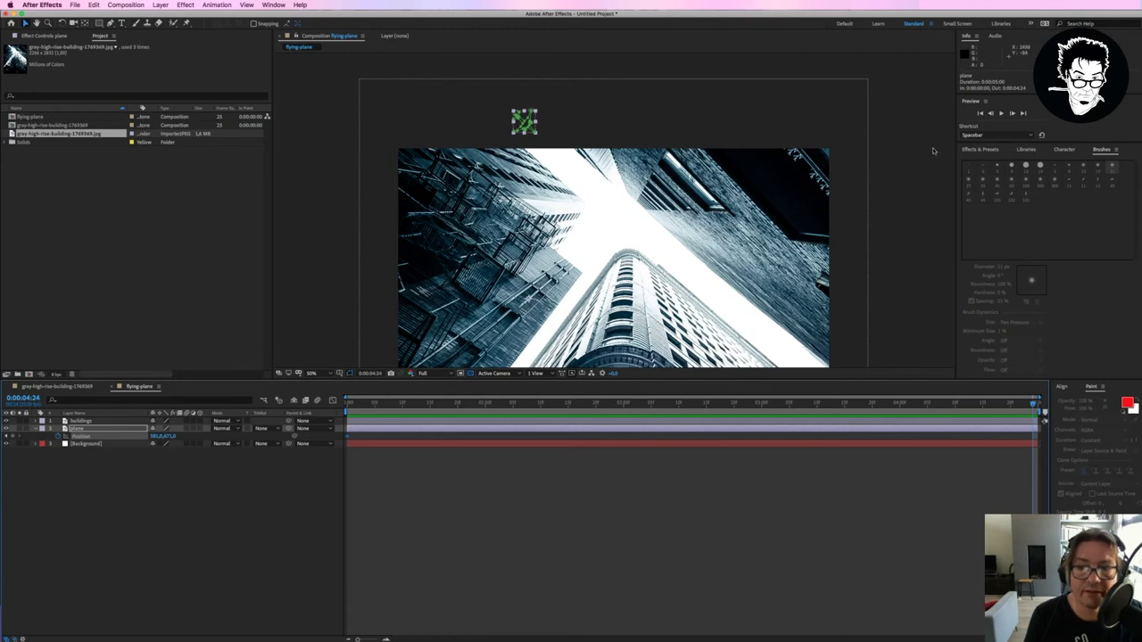
Step: On the last frame, set the plane's end Position keyframe below the frame, then scrub to check
drag(897, 280, 882, 225)
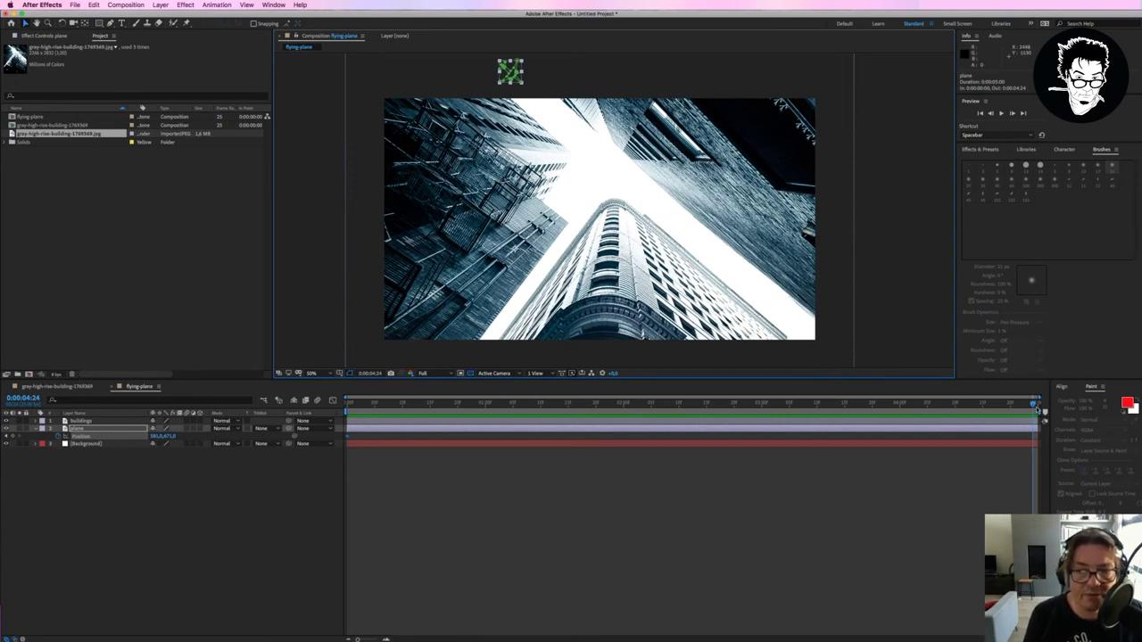
drag(1033, 403, 512, 403)
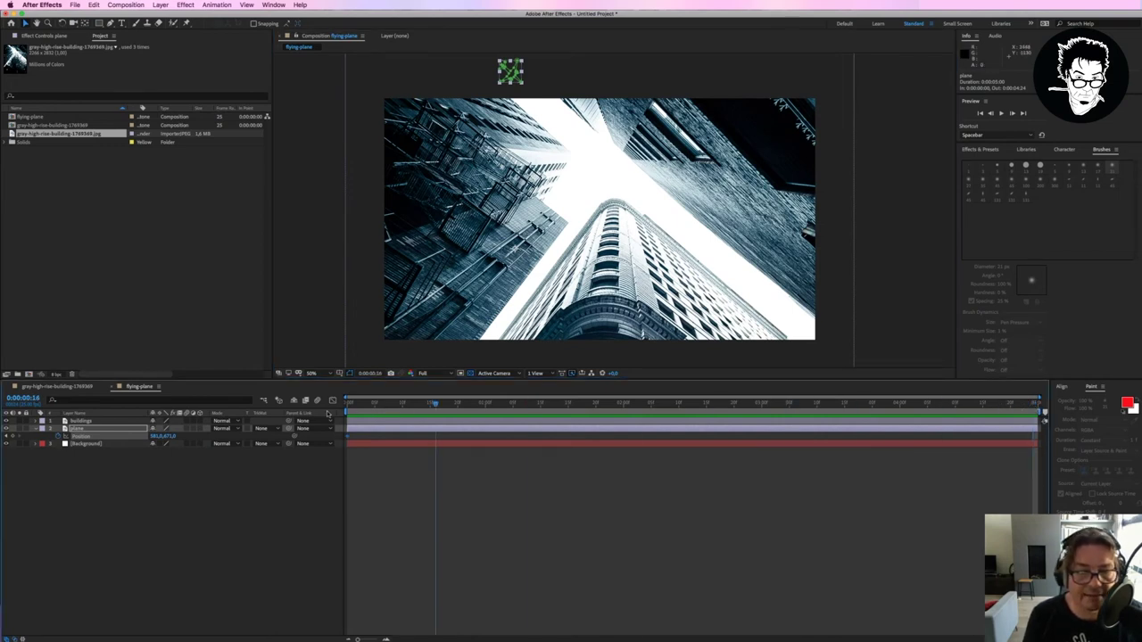
drag(597, 414, 1040, 404)
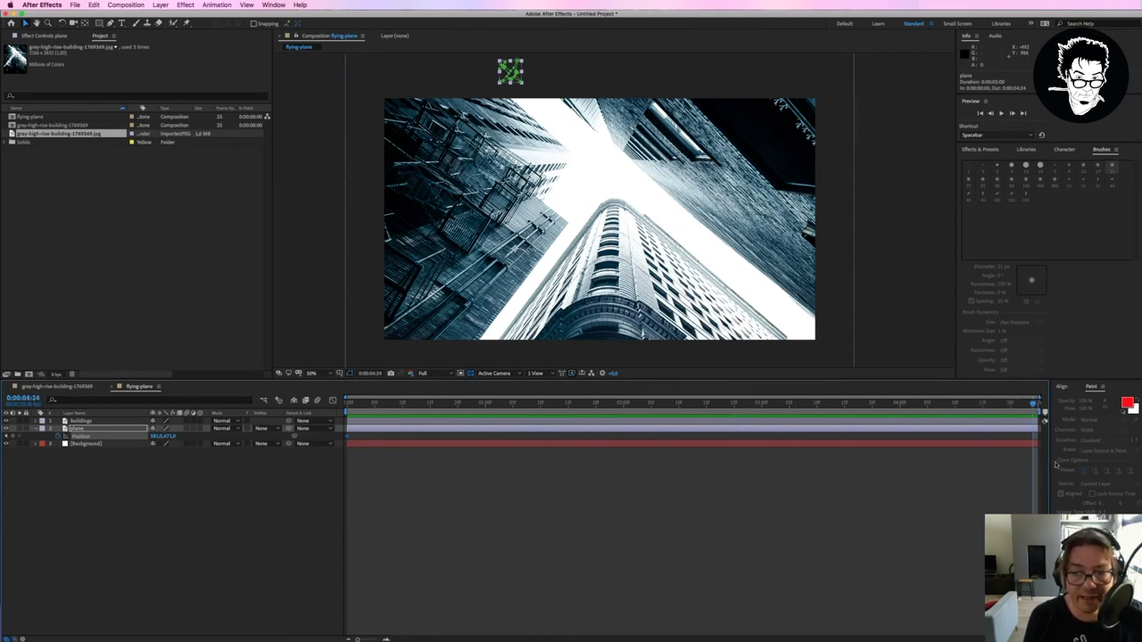
drag(176, 436, 312, 433)
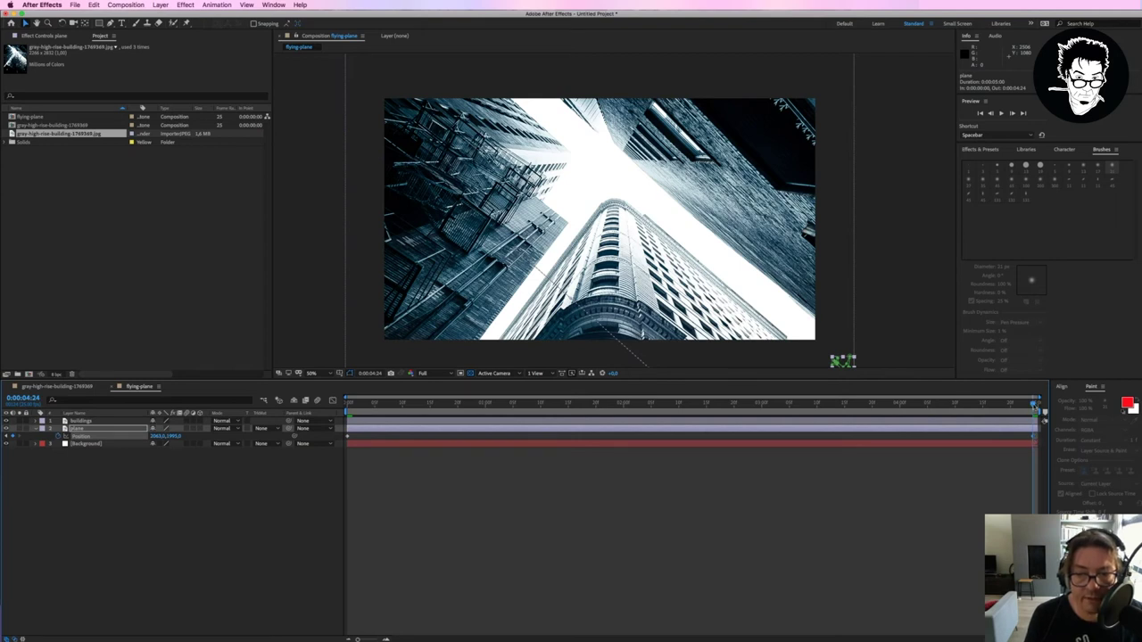
drag(1026, 404, 355, 405)
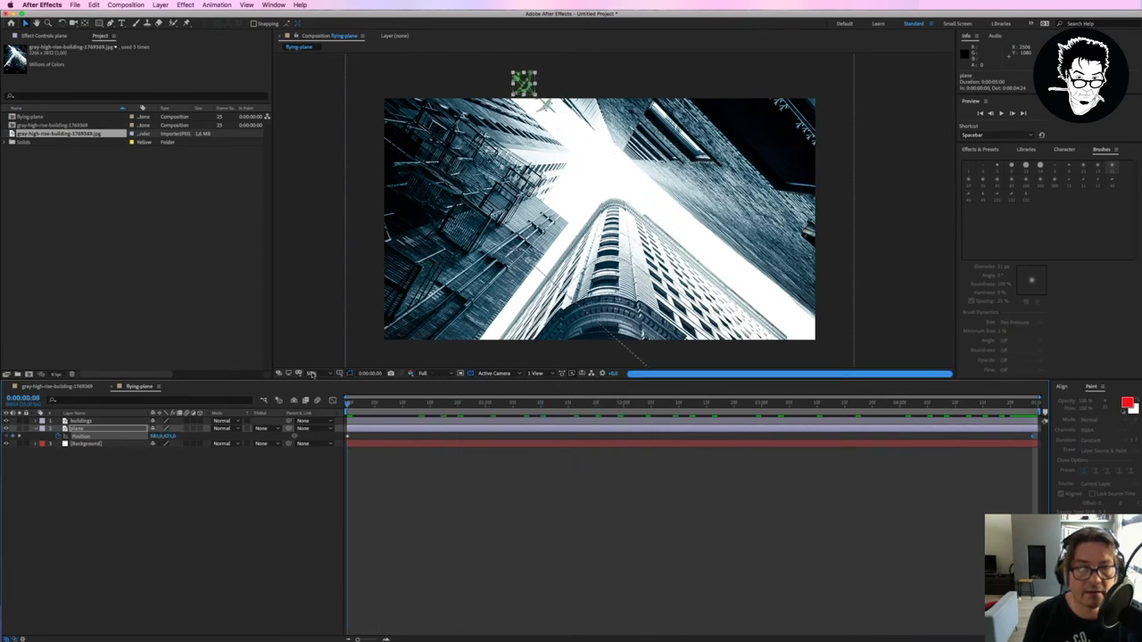
key(space)
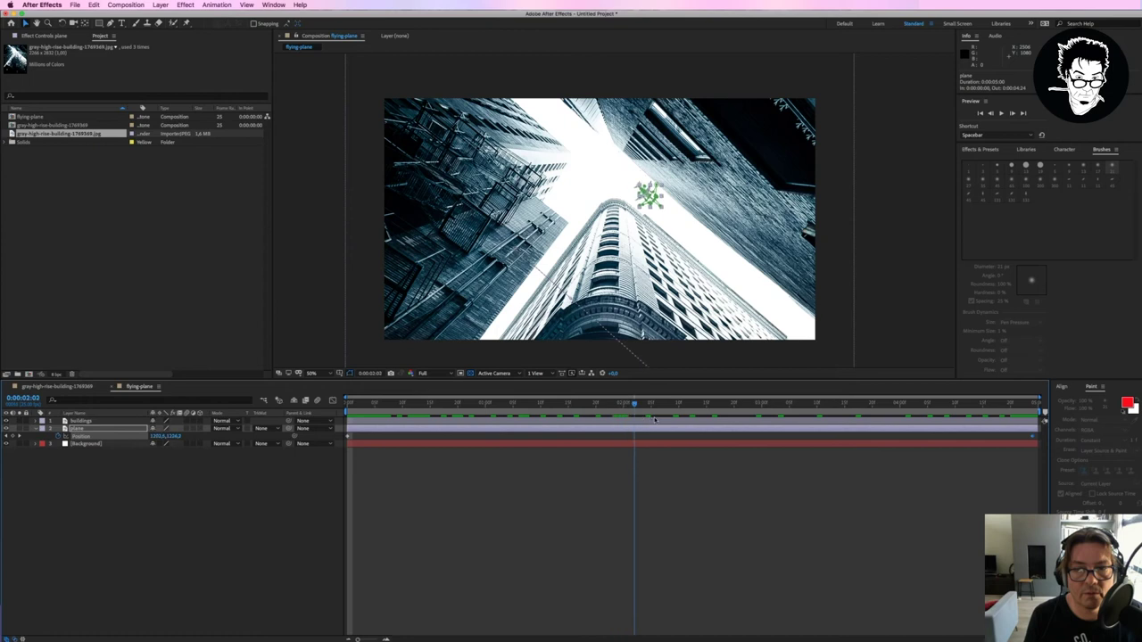
key(space)
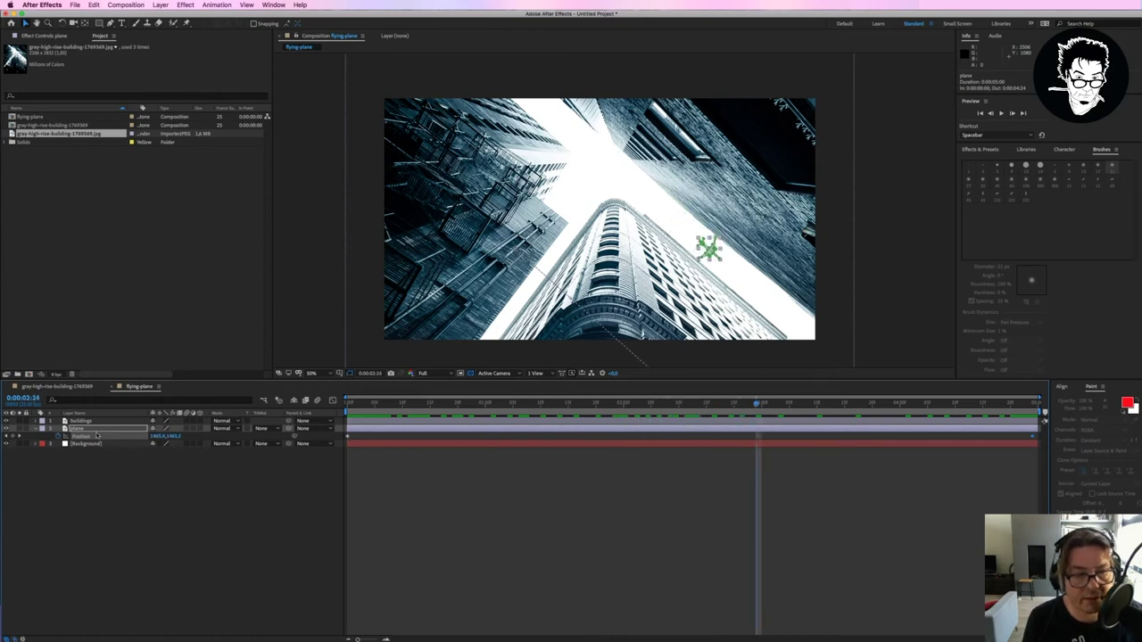
click(178, 446)
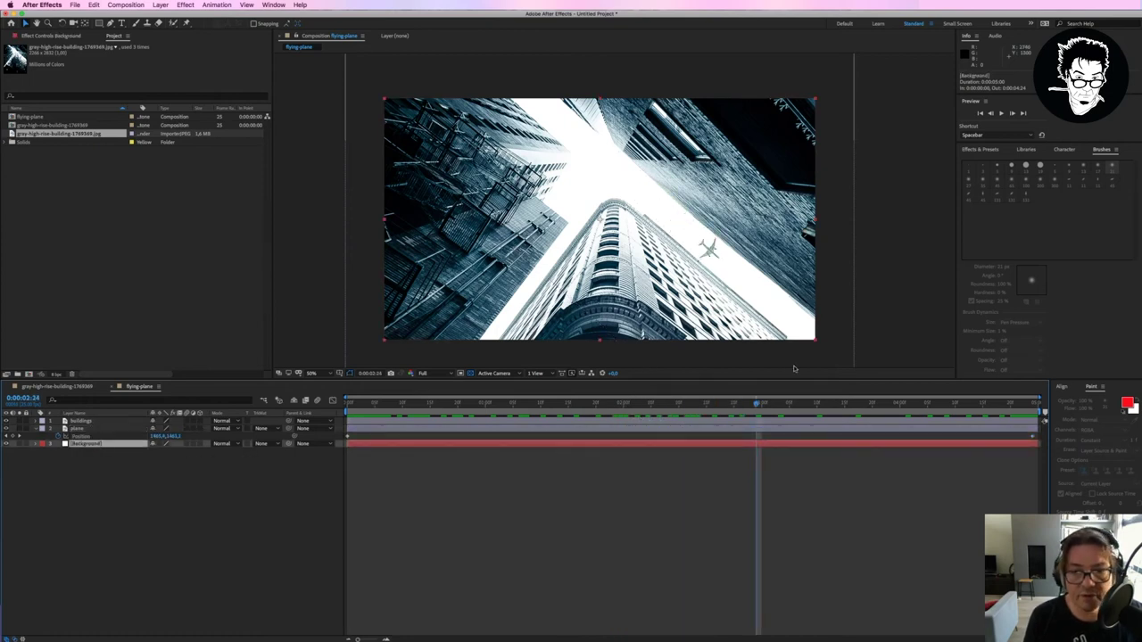
drag(754, 404, 323, 402)
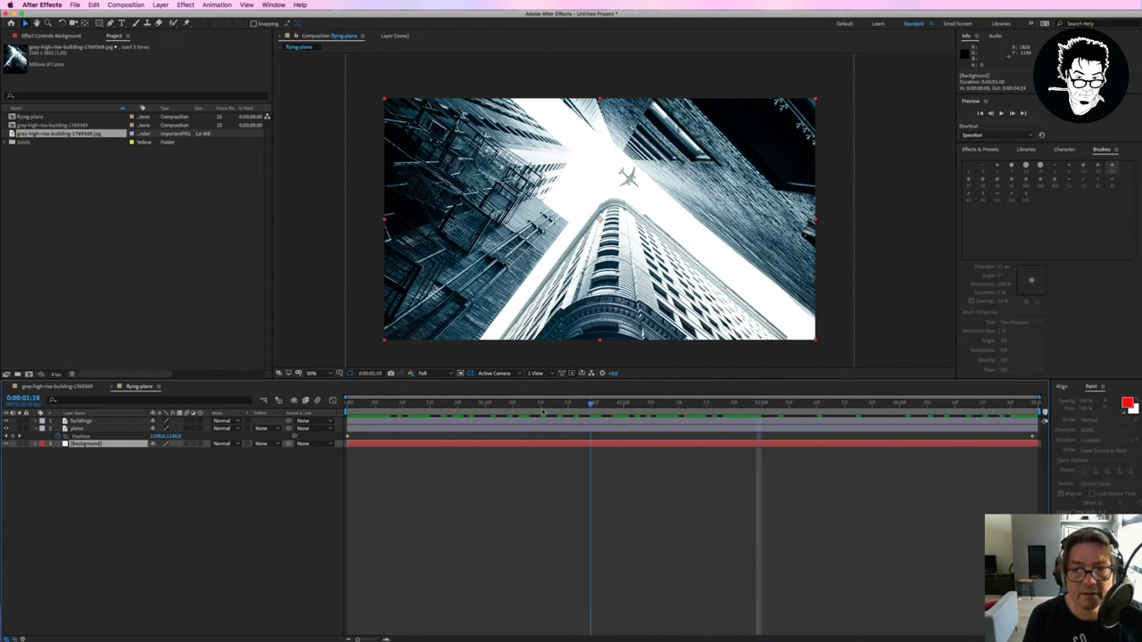
key(space)
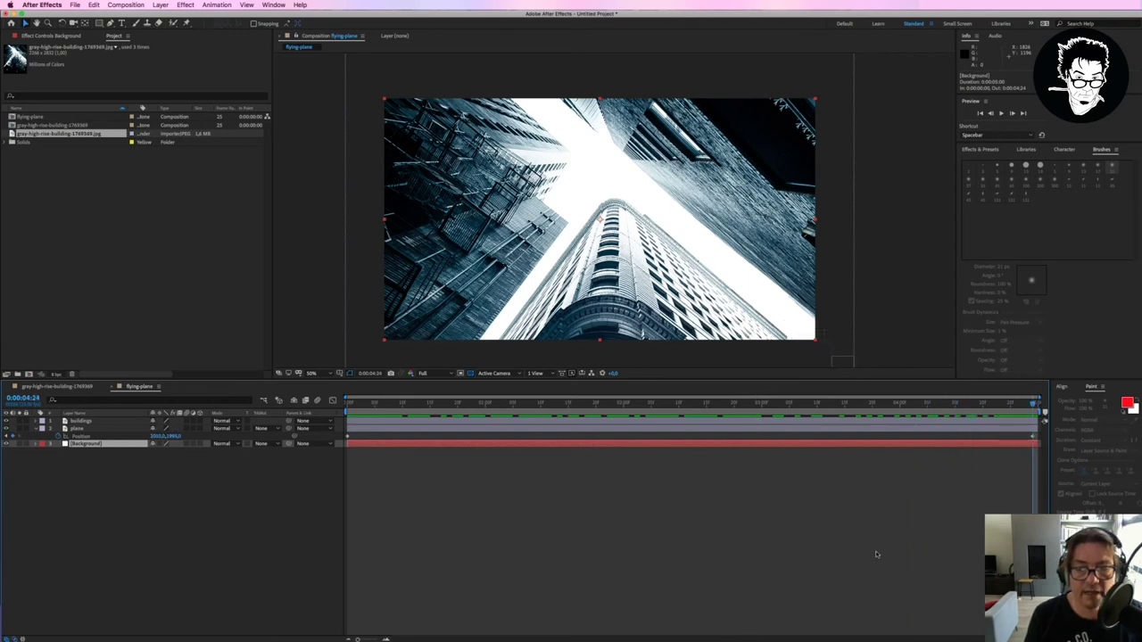
mouse_move(1033, 404)
mouse_down()
mouse_move(347, 403)
mouse_move(1030, 435)
mouse_move(347, 401)
mouse_up()
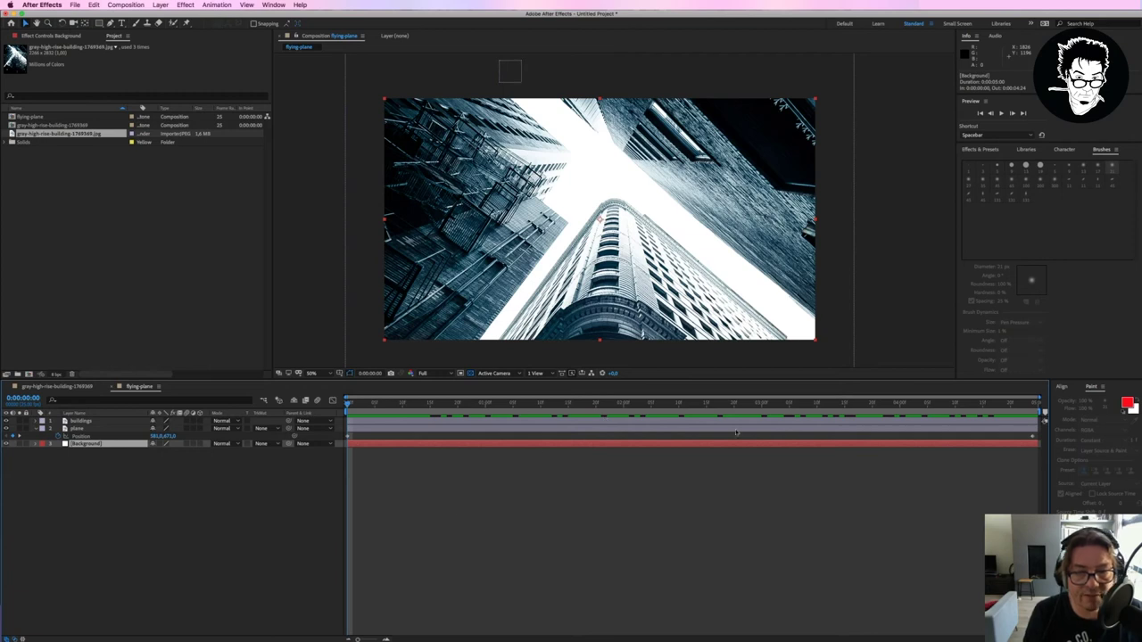
key(space)
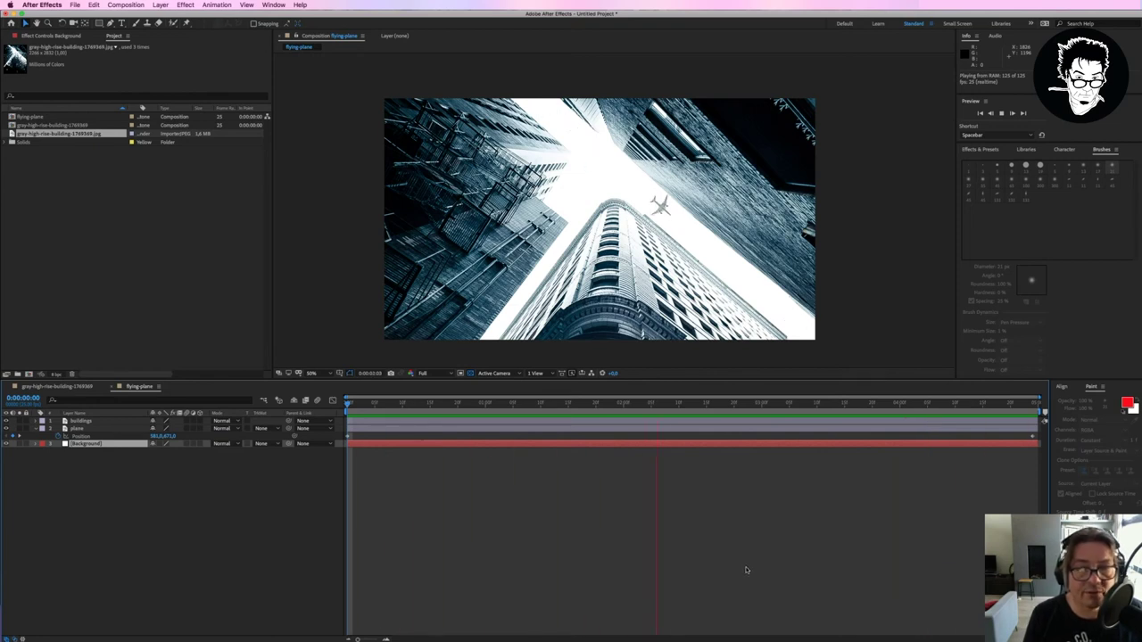
Step: Stop playback, rewind to 0:00, and duplicate the plane layer to create plane 2
click(898, 424)
drag(917, 403, 348, 403)
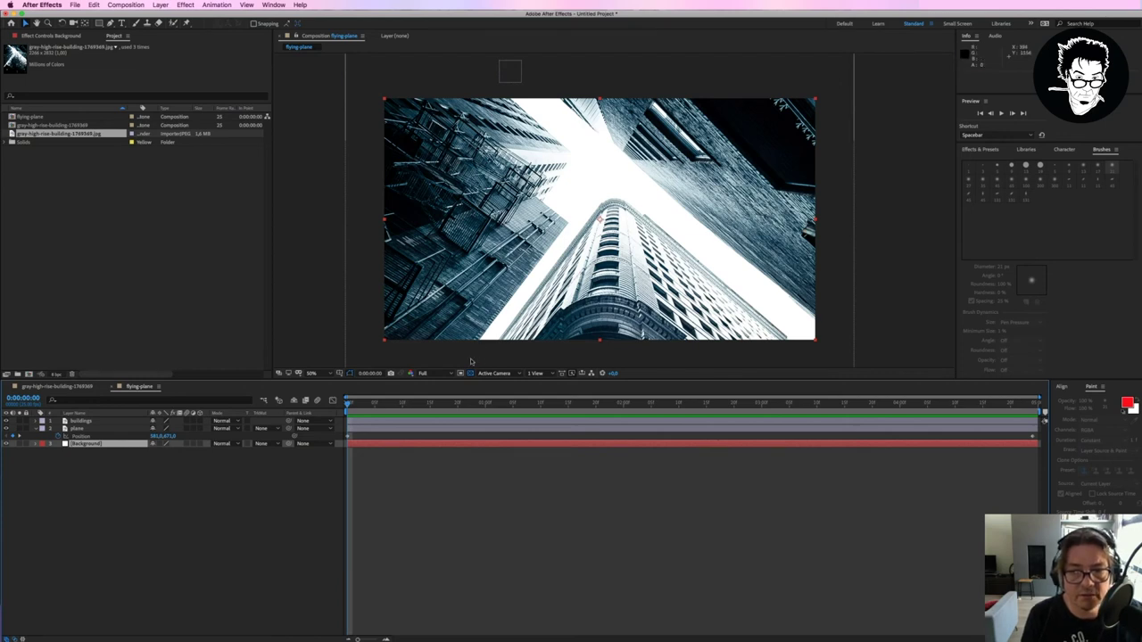
click(77, 429)
click(77, 429)
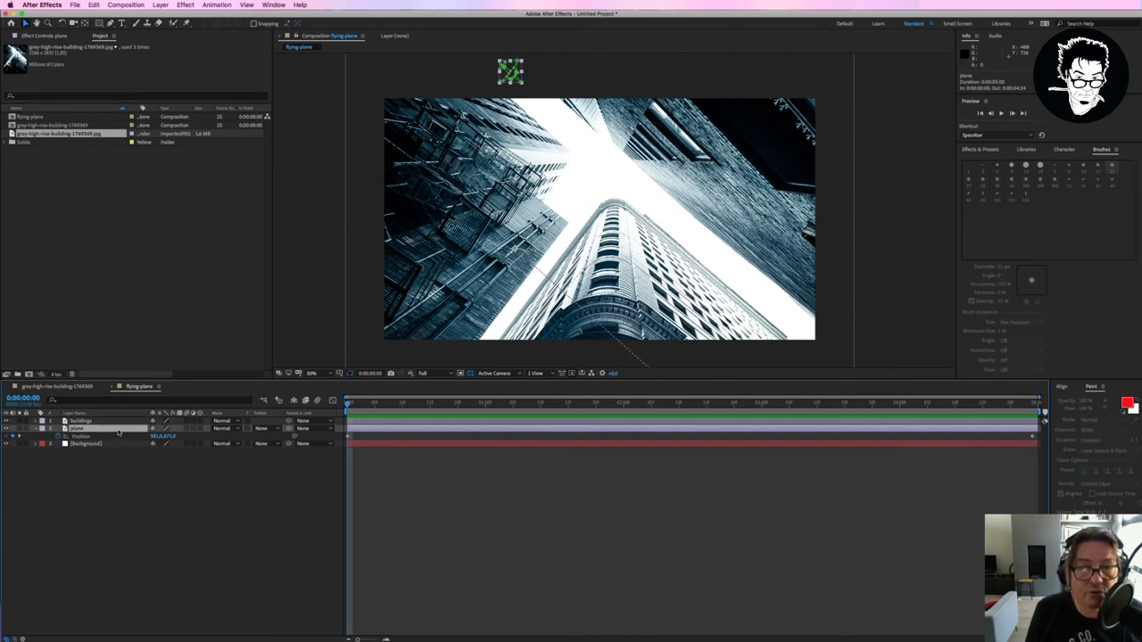
key(ctrl+d)
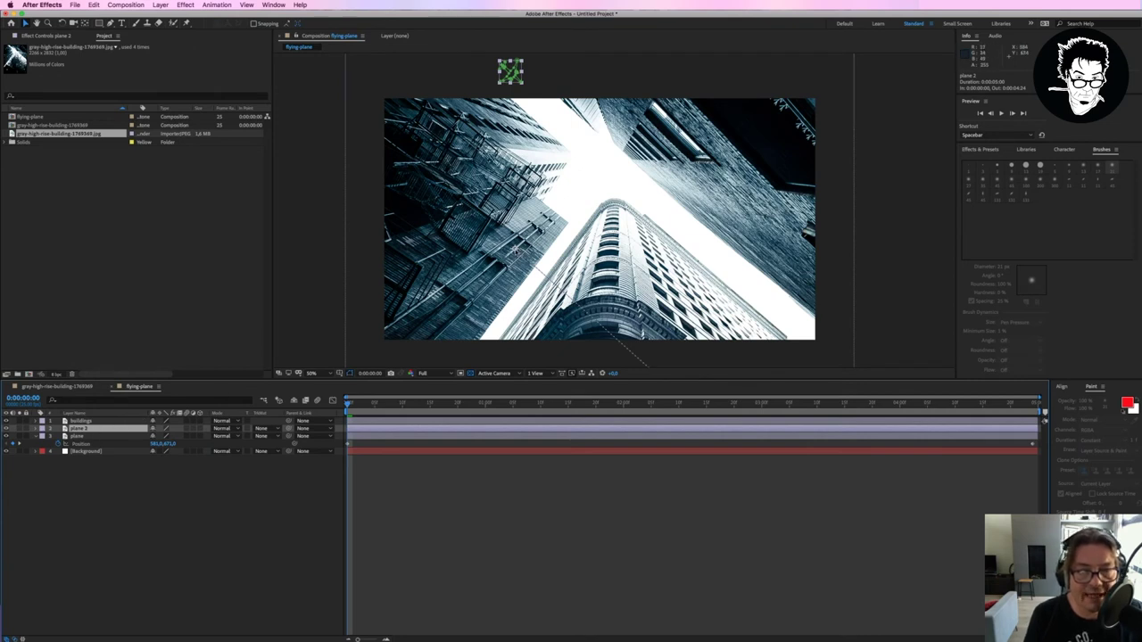
Step: In plane 2's Layer panel, drag its anchor point upward to offset it from the original plane
double_click(514, 252)
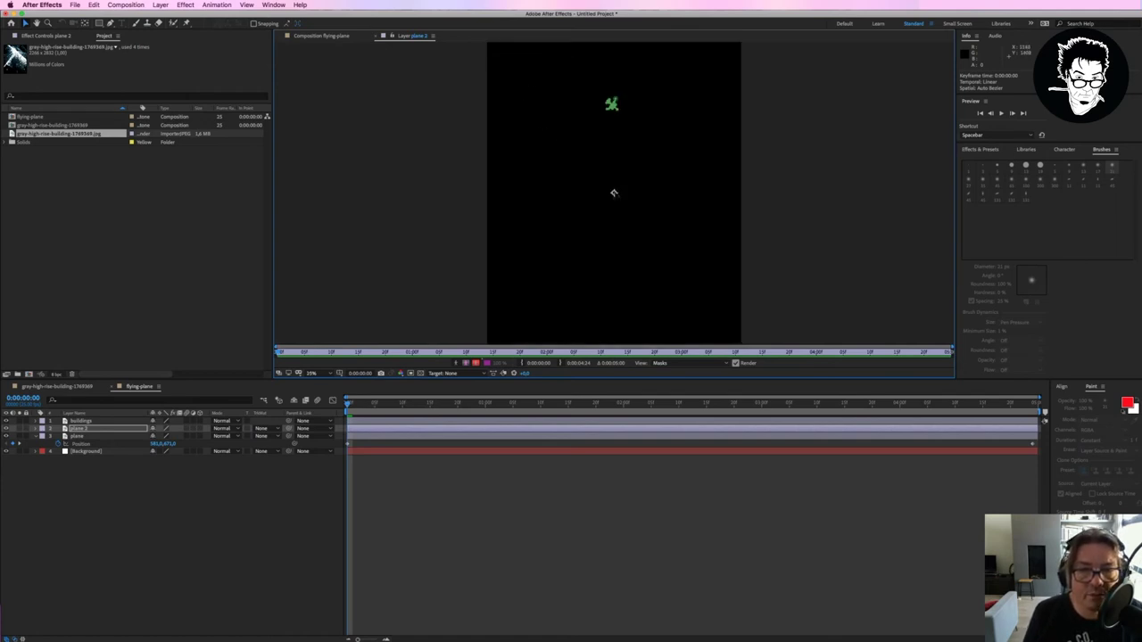
drag(614, 193, 614, 112)
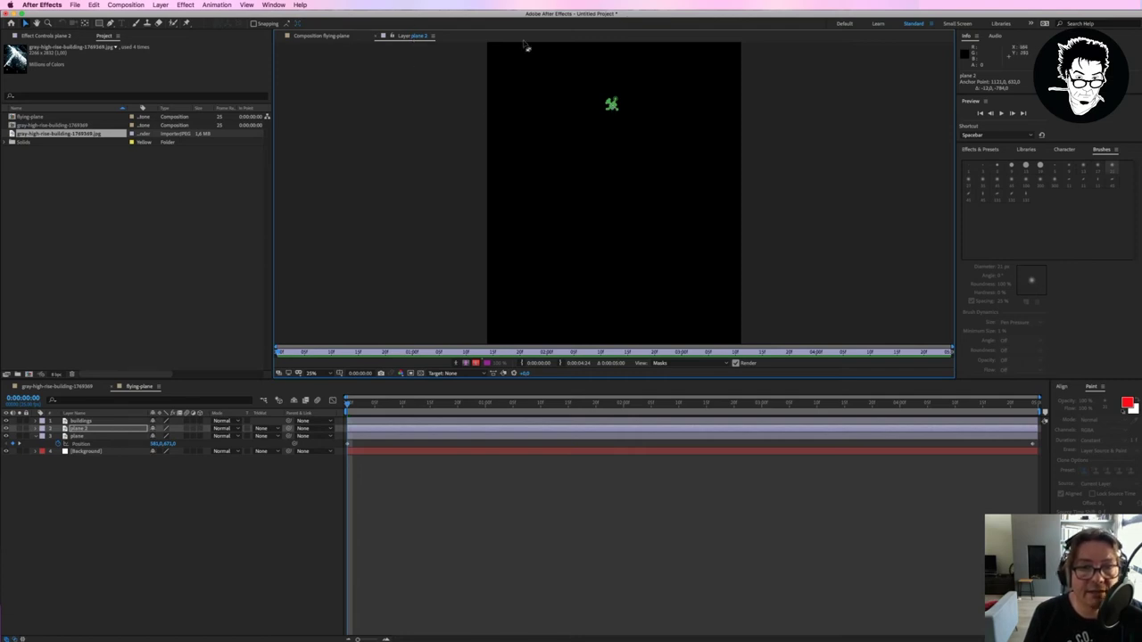
click(318, 37)
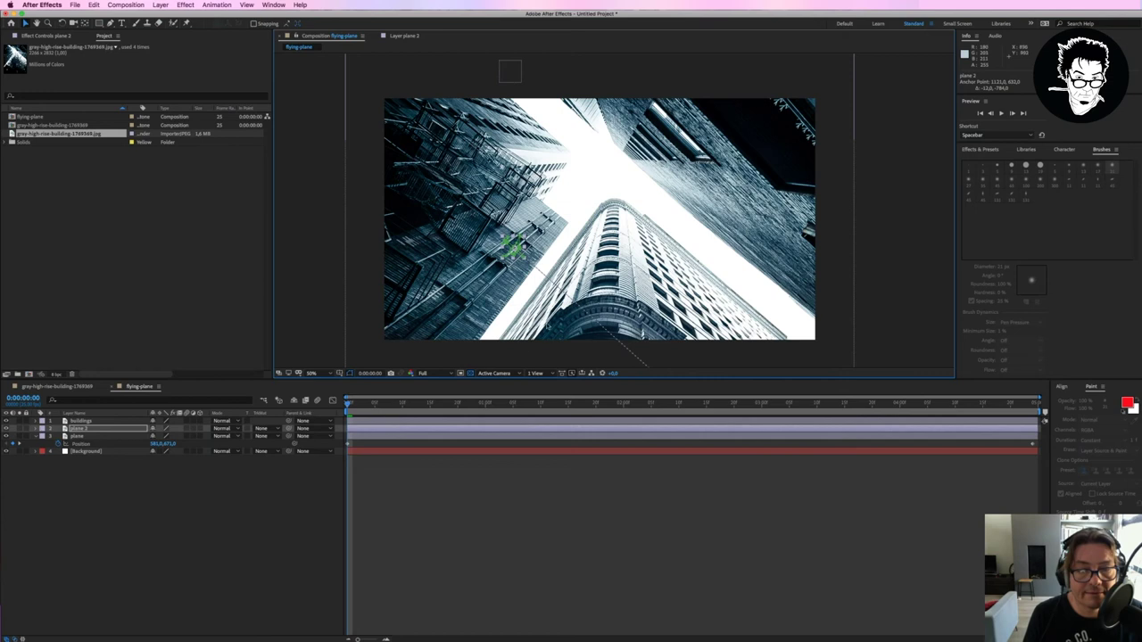
Step: Preview both planes, move to about frame 8, and show plane 2's Rotation property
key(space)
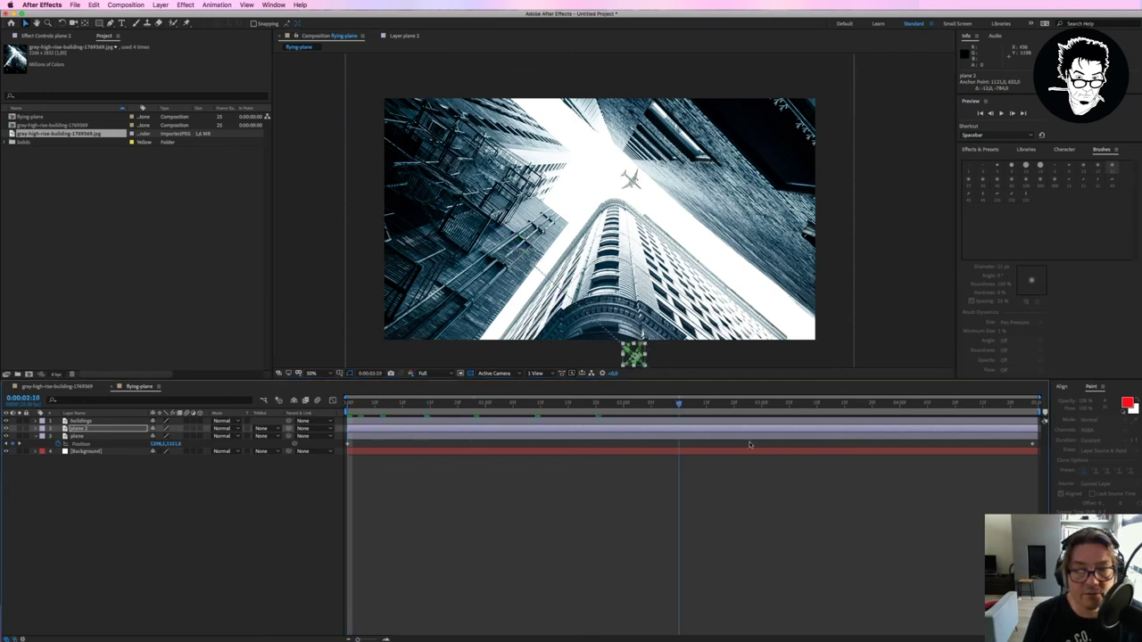
key(space)
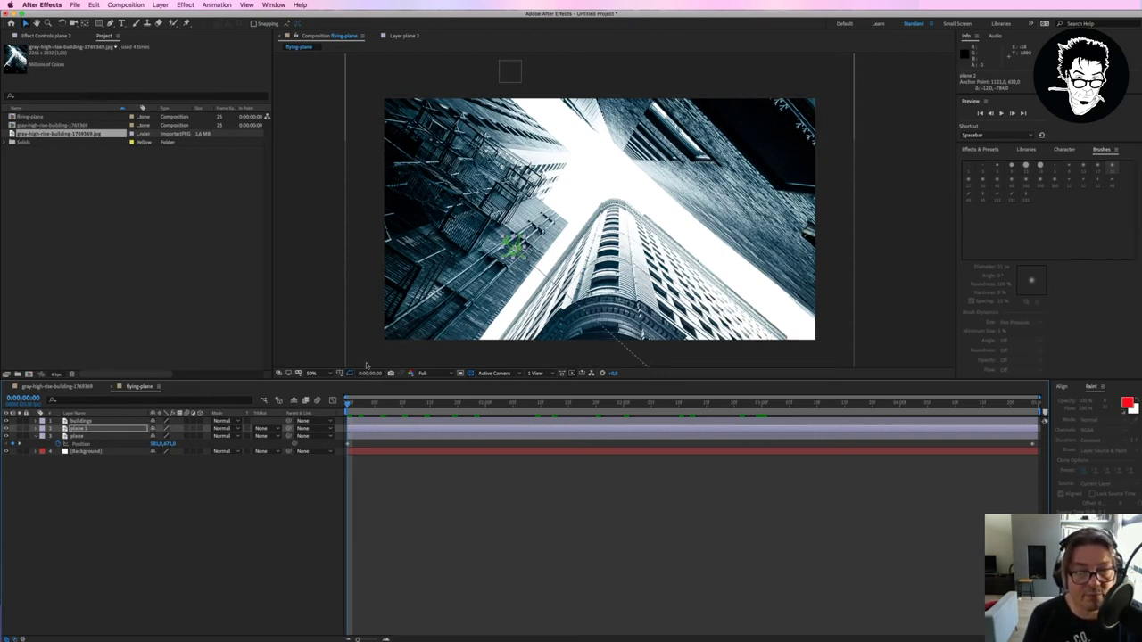
drag(349, 406, 402, 409)
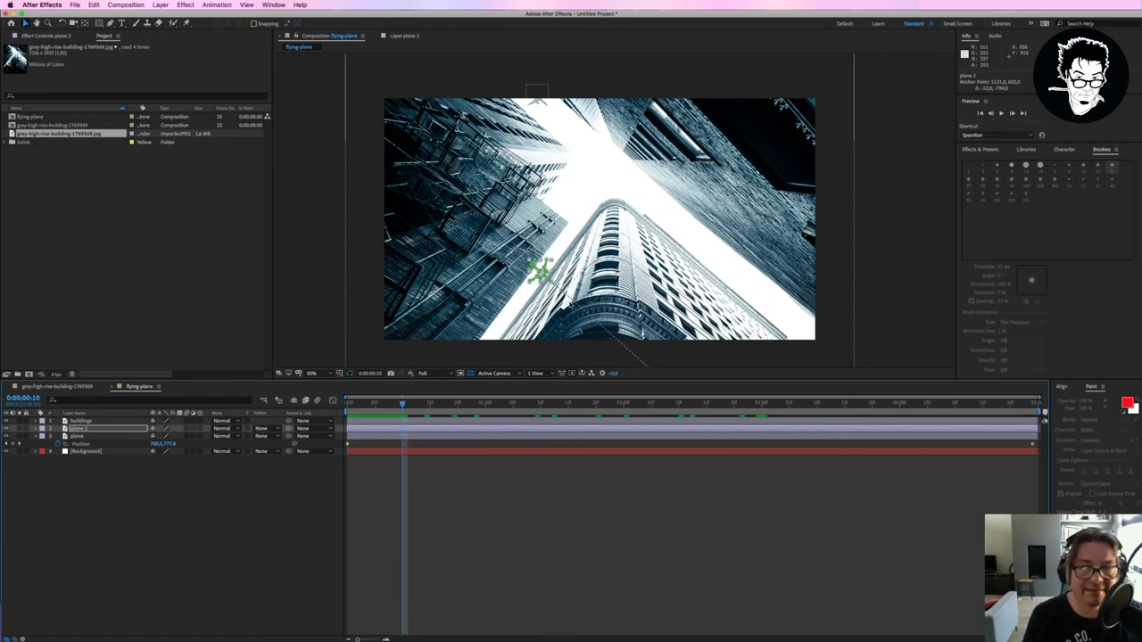
click(102, 435)
key(r)
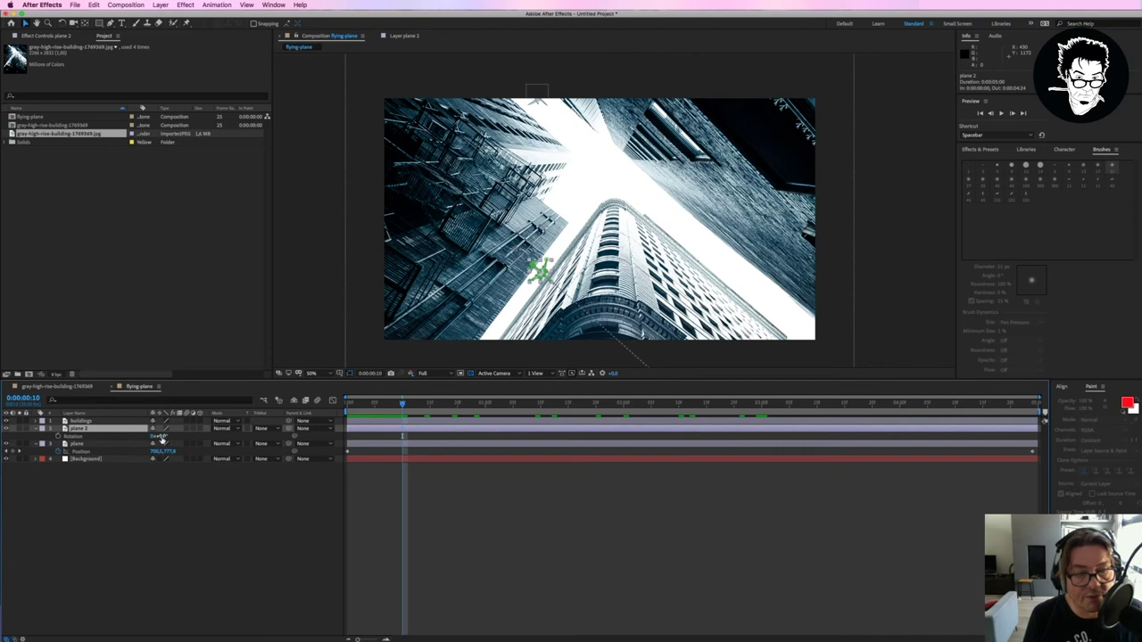
Step: Rotate plane 2, reveal its Position alongside Rotation, and move it lower in the frame
drag(159, 435, 138, 436)
key(Return)
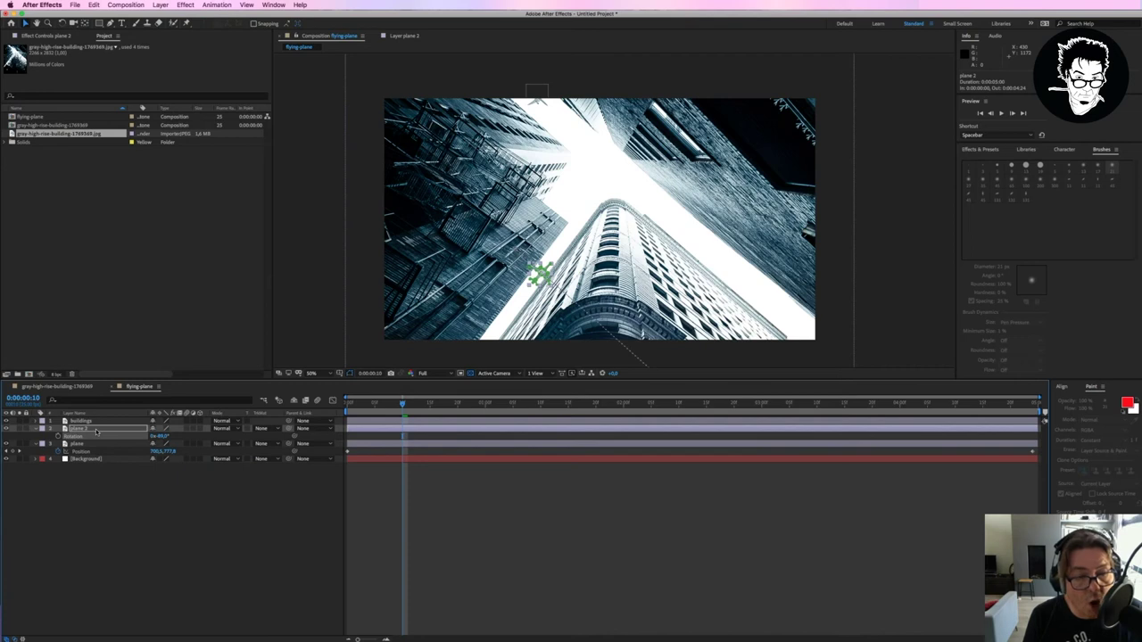
key(Return)
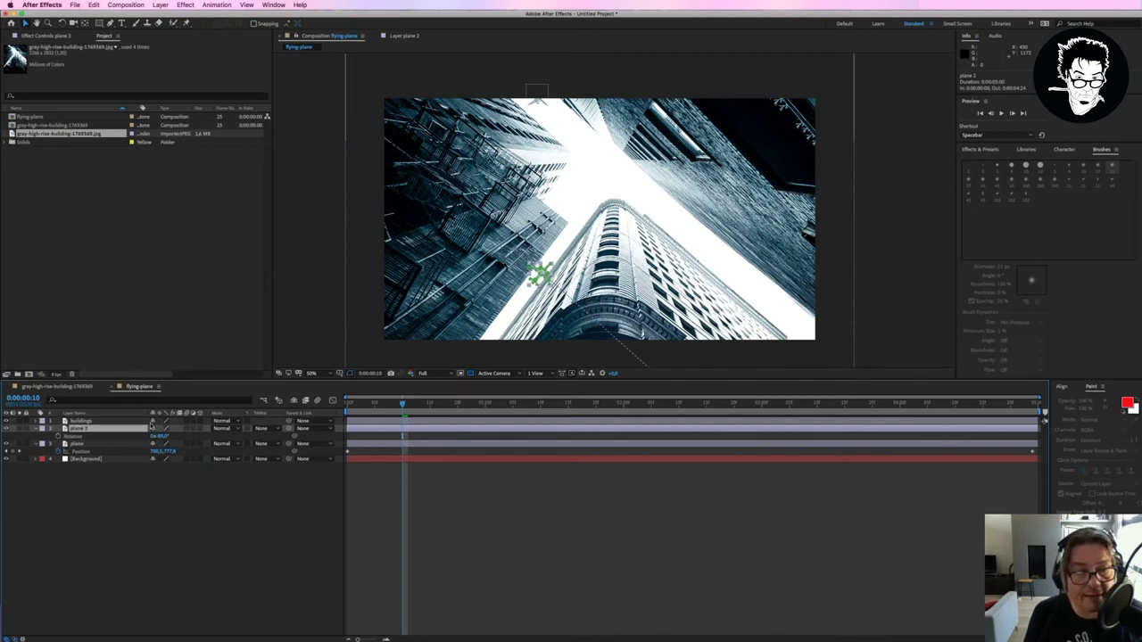
key(shift+p)
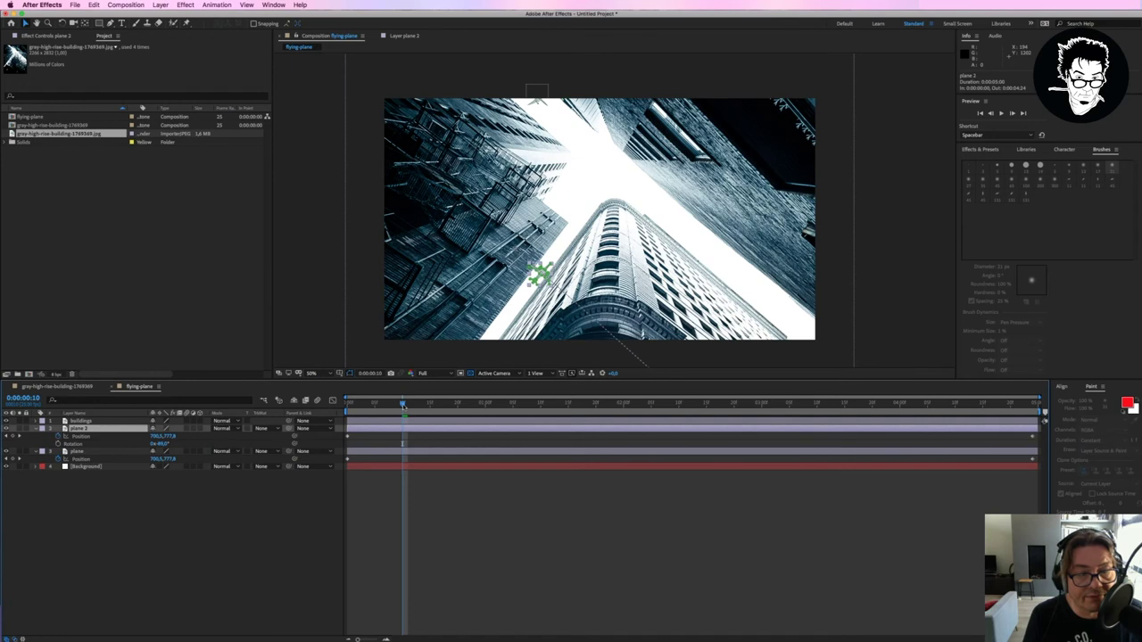
mouse_move(348, 463)
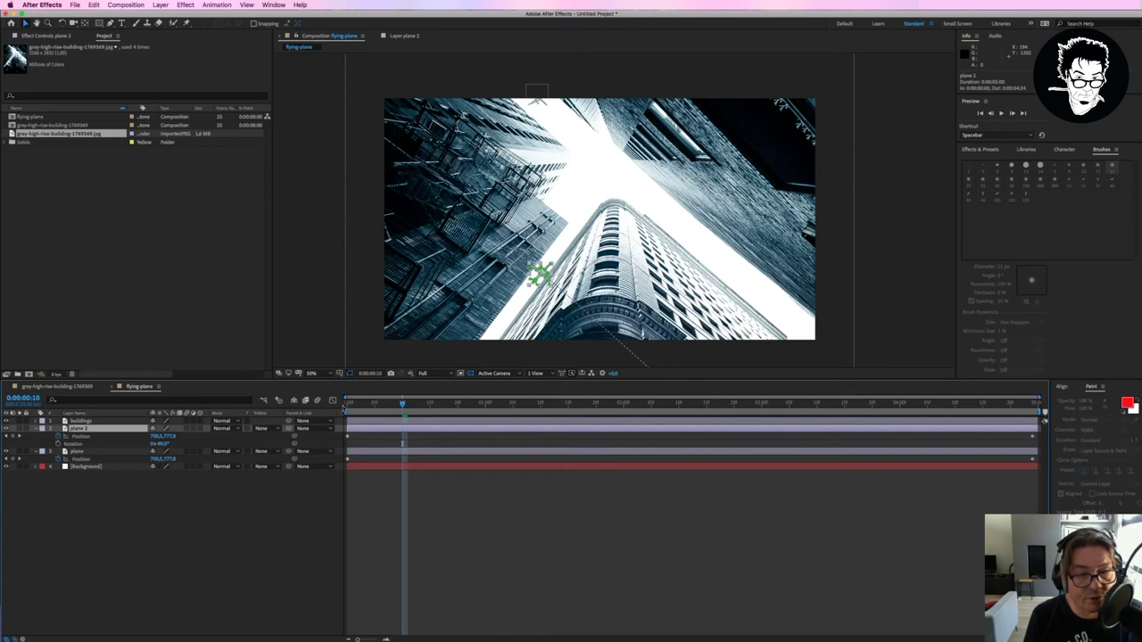
drag(165, 437, 241, 442)
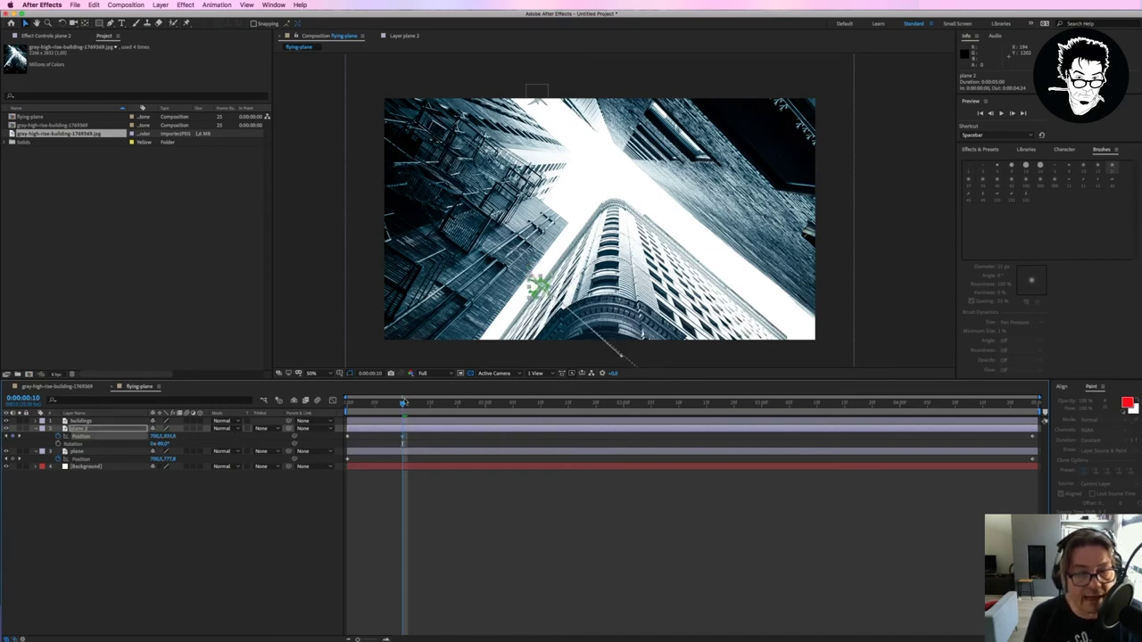
Step: Set plane 2's first Position keyframe further left and down, below the bottom edge
key(space)
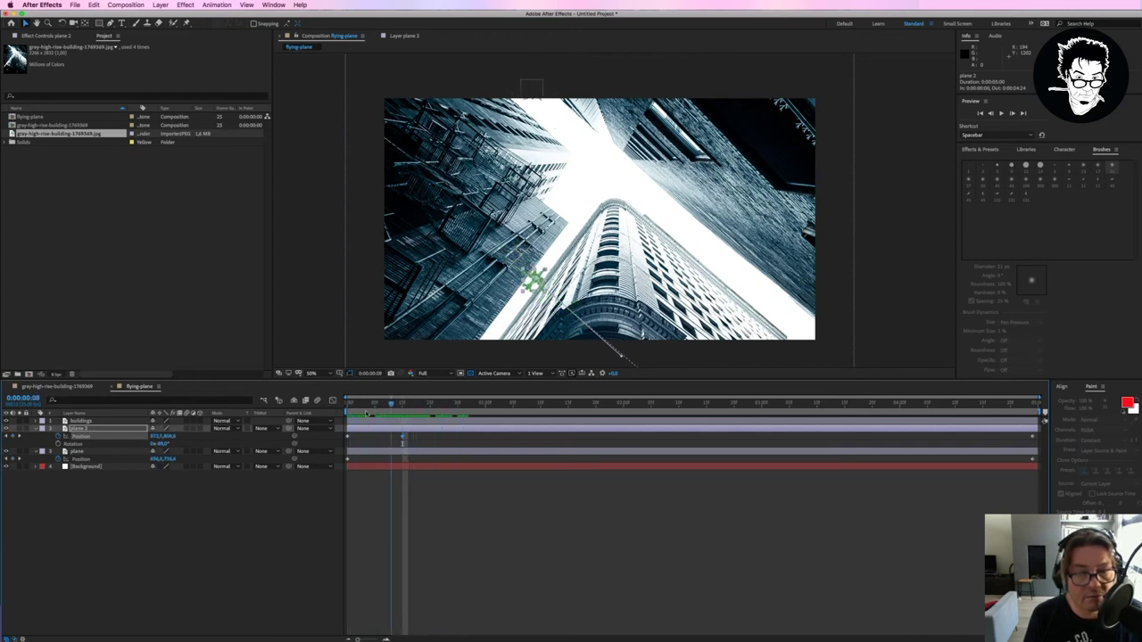
click(395, 414)
key(Page_Down)
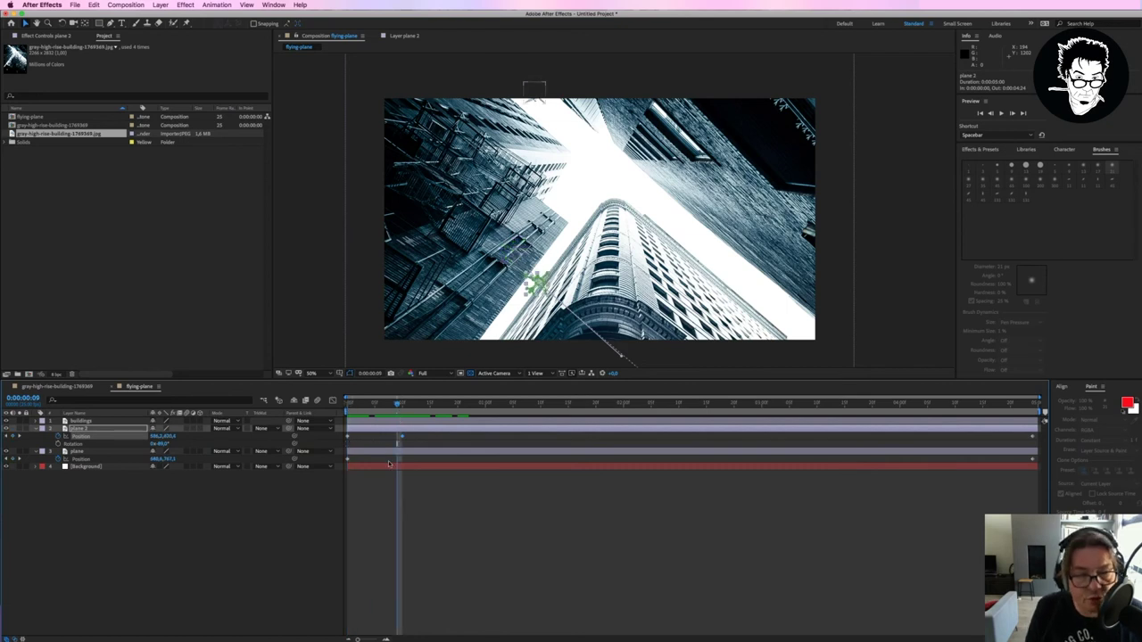
key(Page_Down)
drag(401, 405, 348, 444)
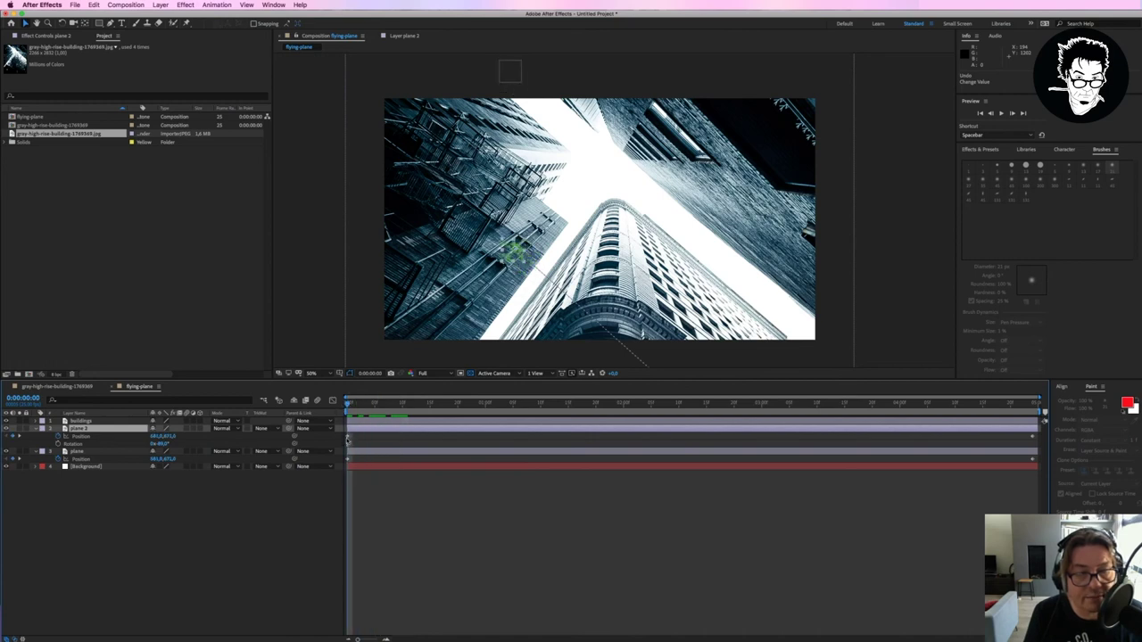
click(348, 438)
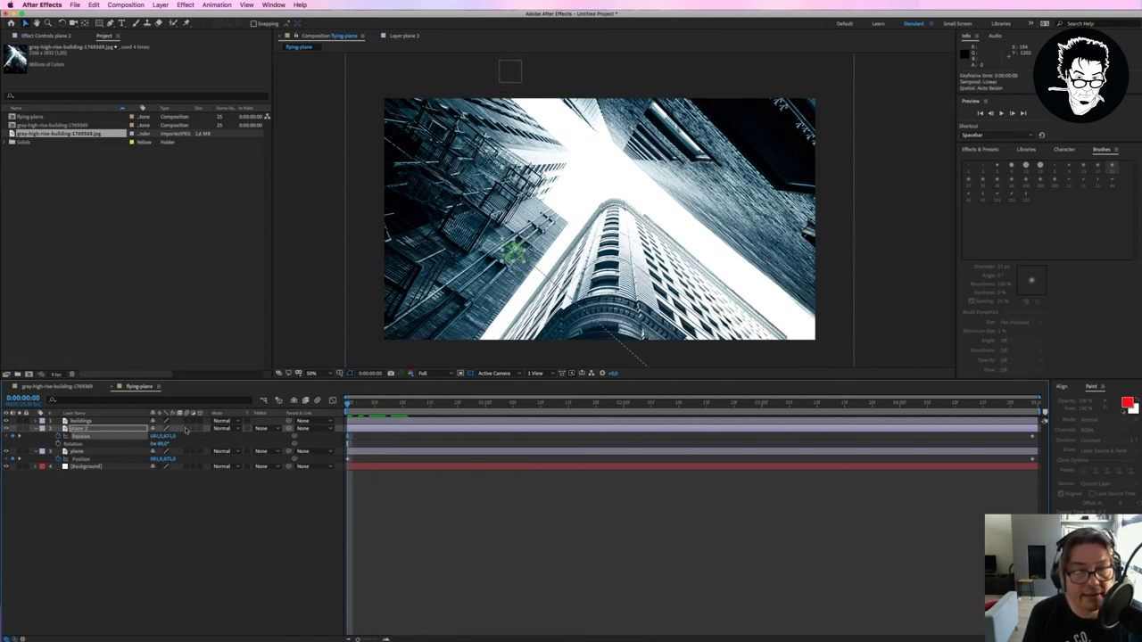
mouse_move(512, 252)
mouse_down()
mouse_move(484, 250)
mouse_move(484, 355)
mouse_move(471, 356)
mouse_up()
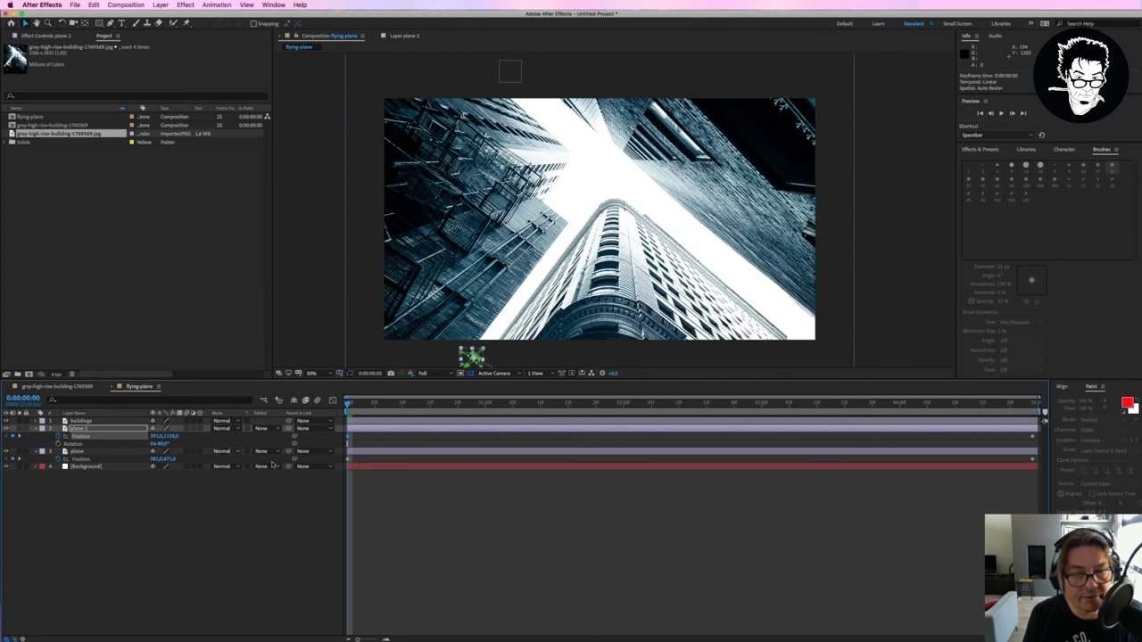
Step: Adjust plane 2's end Position up and left into the sky, then scrub to check the flight
drag(348, 404, 1033, 404)
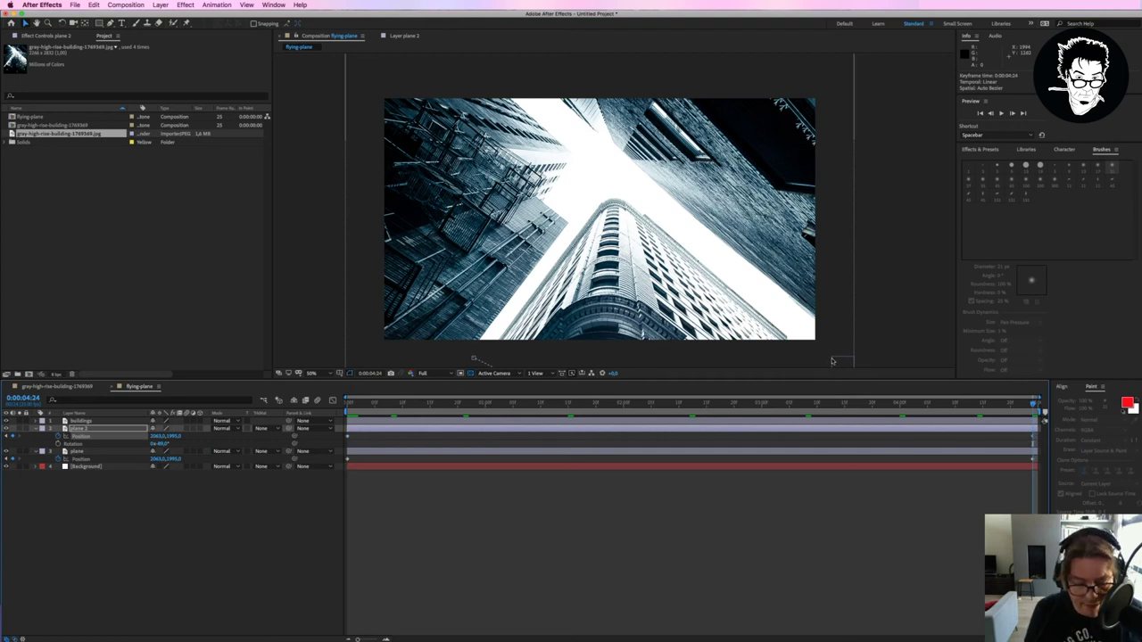
key(comma)
key(comma)
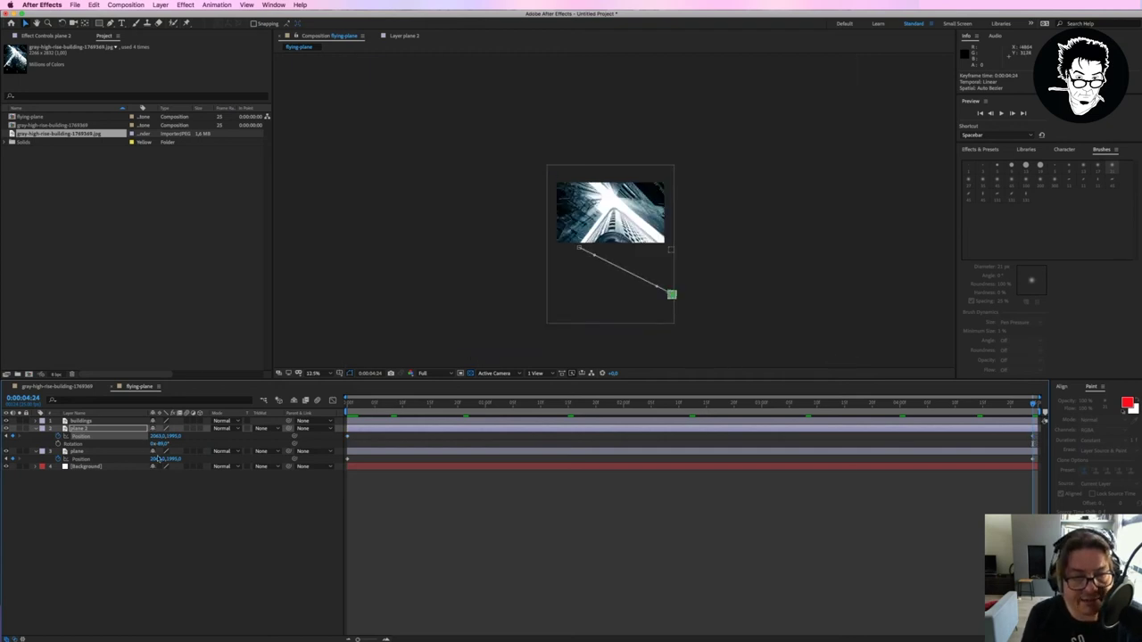
mouse_move(177, 440)
mouse_down()
mouse_move(165, 439)
mouse_move(223, 450)
mouse_move(148, 436)
mouse_move(22, 497)
mouse_up()
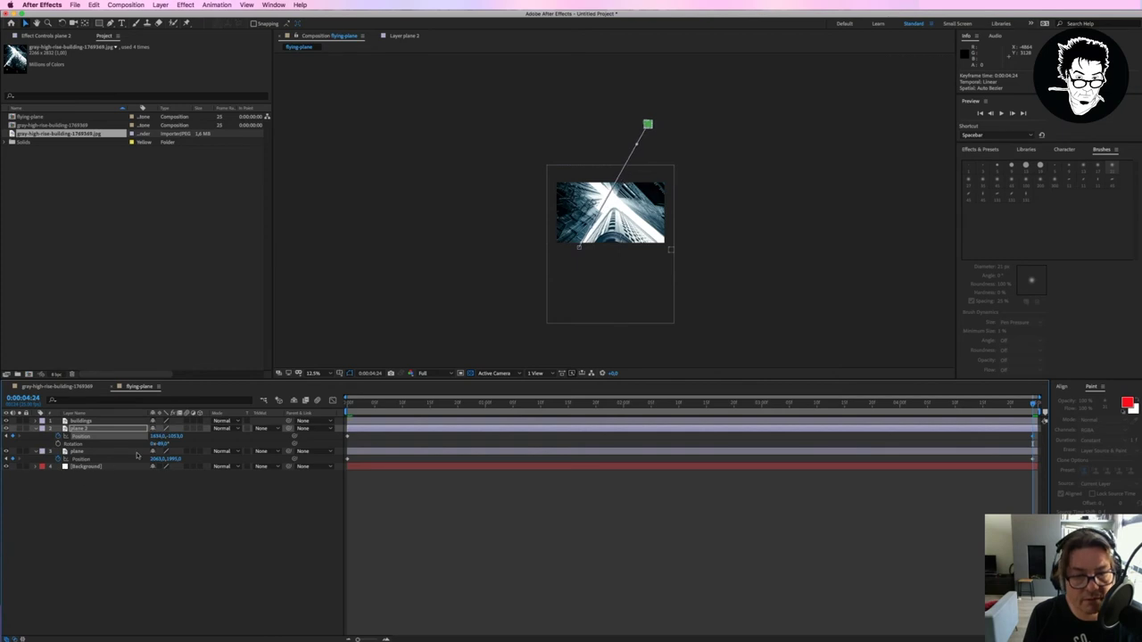
mouse_move(161, 436)
mouse_down()
mouse_move(214, 437)
mouse_move(175, 436)
mouse_up()
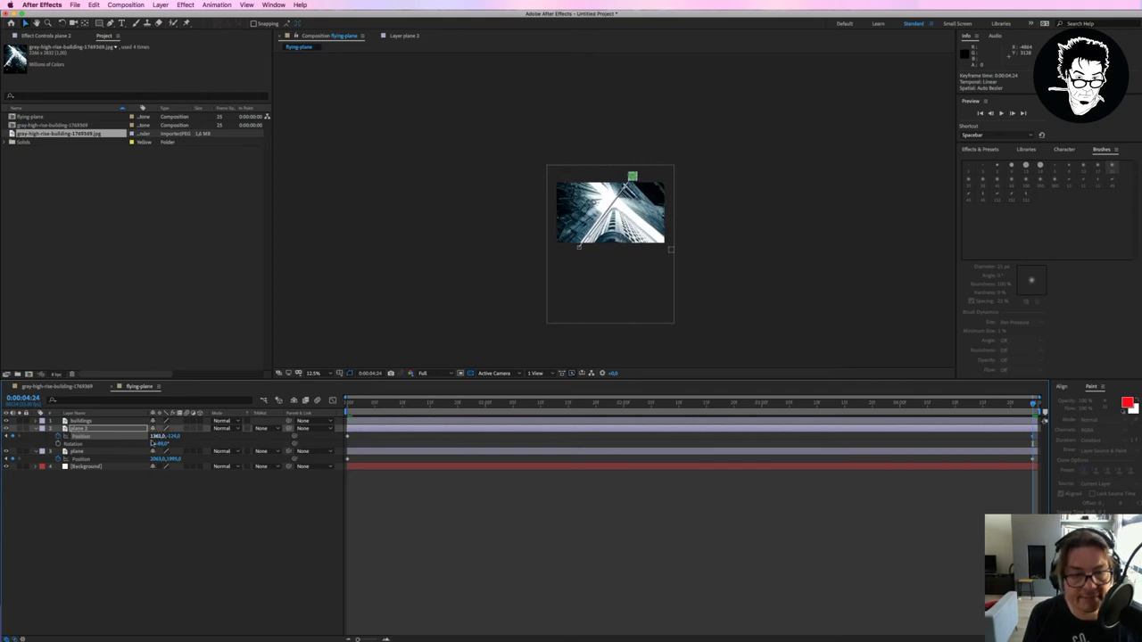
mouse_move(169, 437)
mouse_down()
mouse_move(185, 436)
mouse_move(152, 436)
mouse_move(205, 437)
mouse_up()
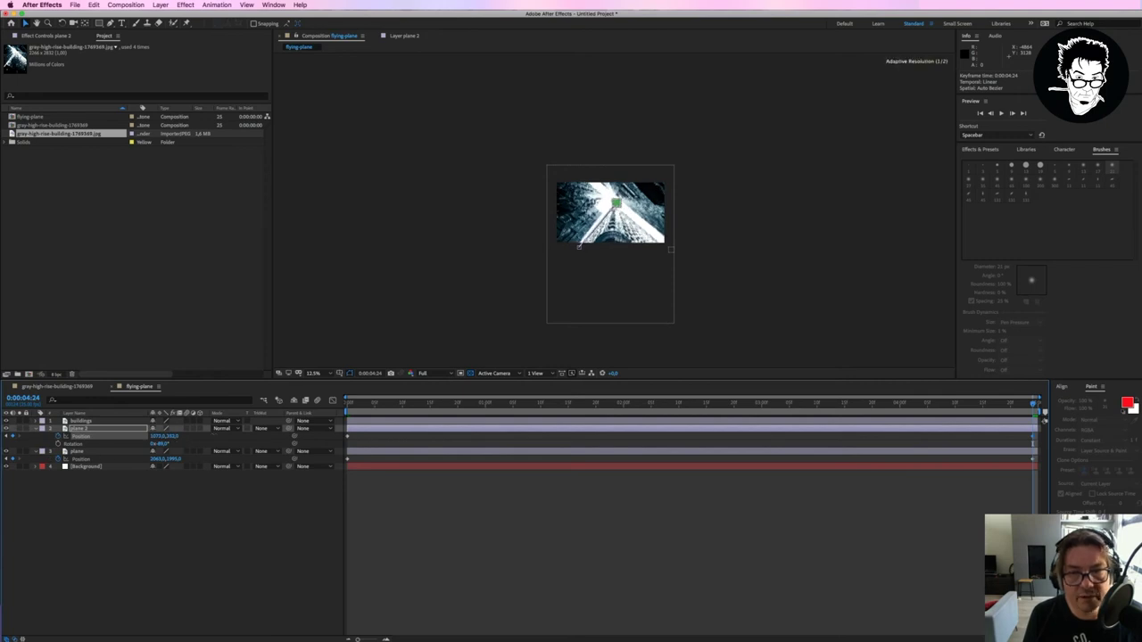
key(ctrl+z)
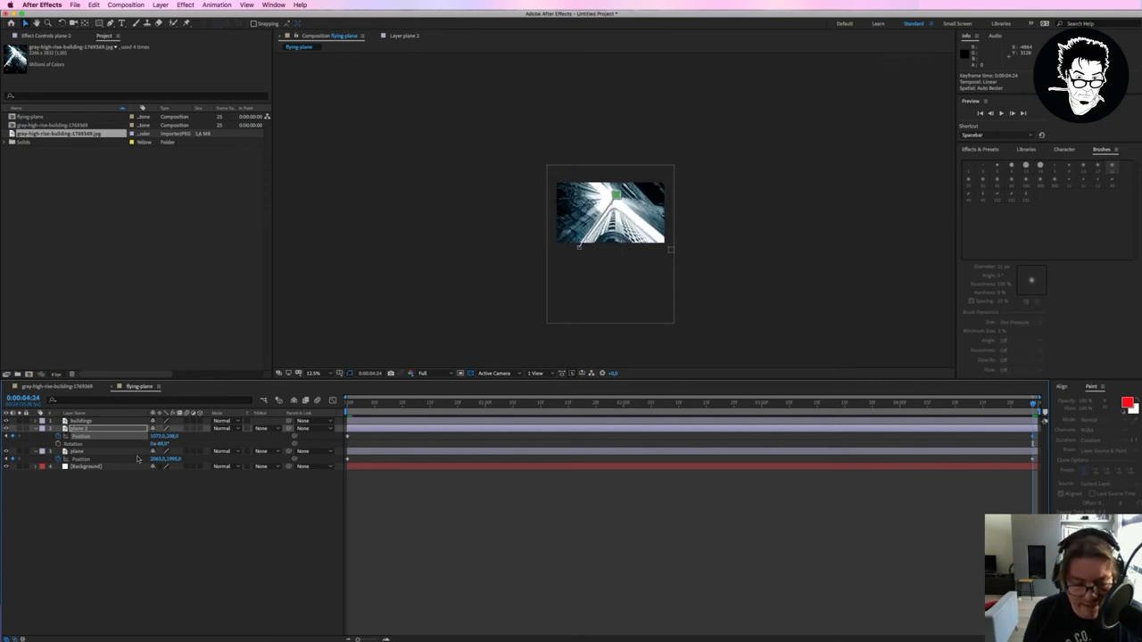
key(period)
key(period)
key(period)
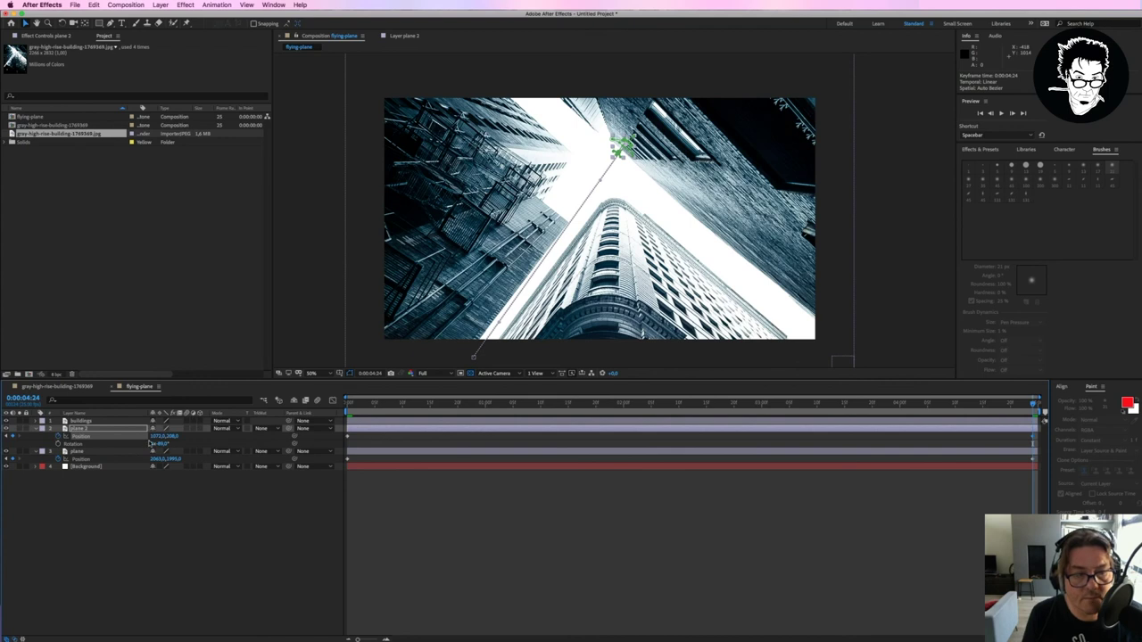
drag(151, 443, 142, 444)
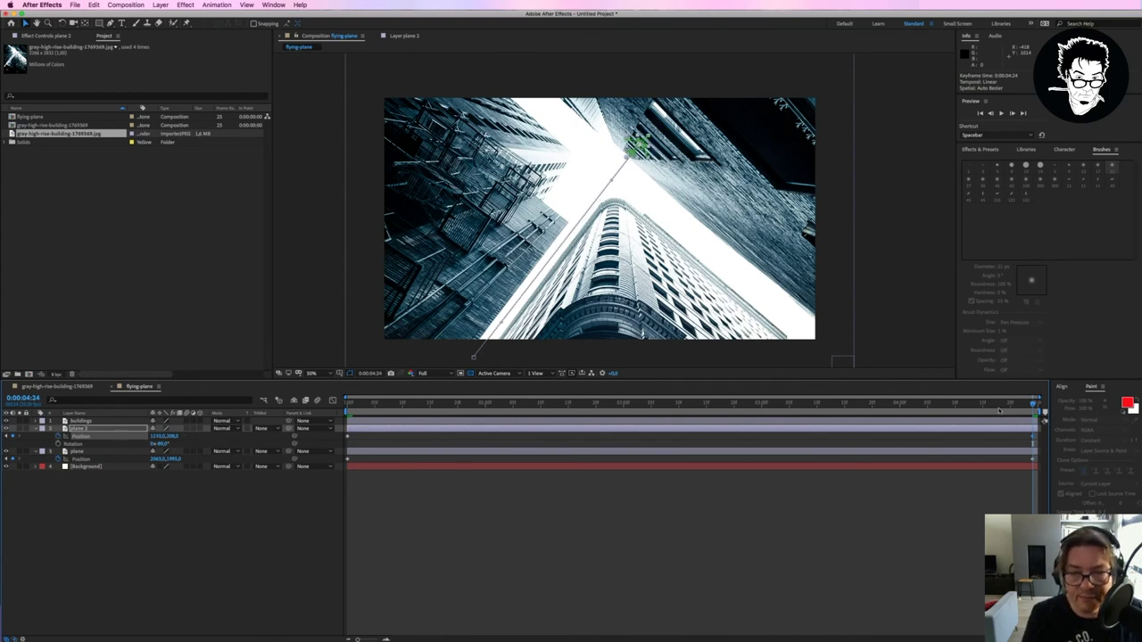
drag(1033, 403, 217, 413)
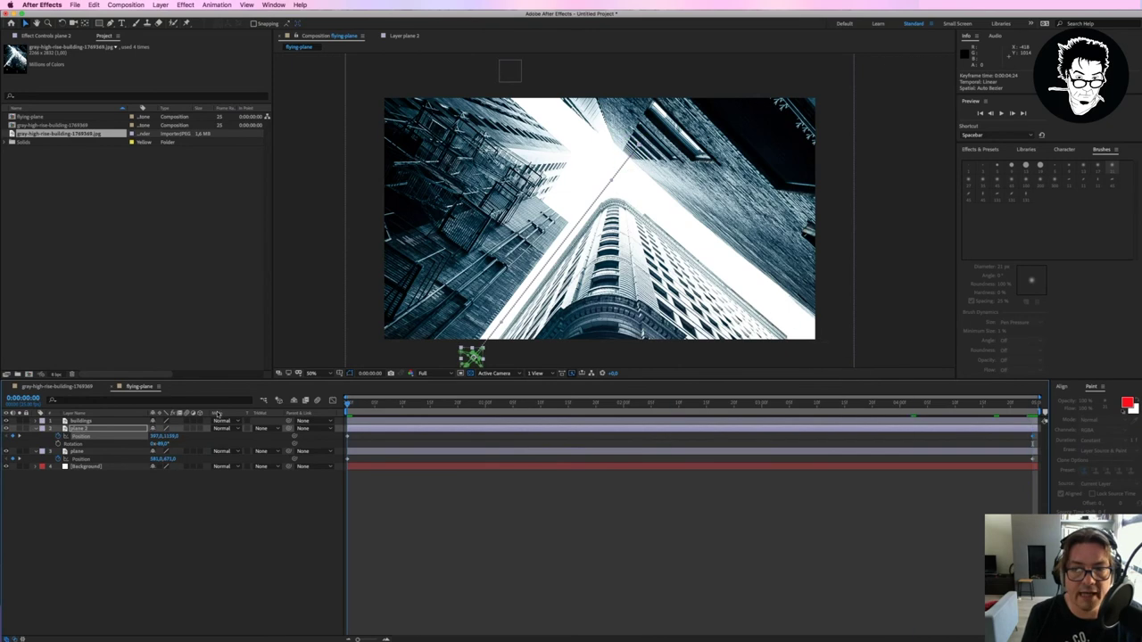
drag(406, 428, 981, 441)
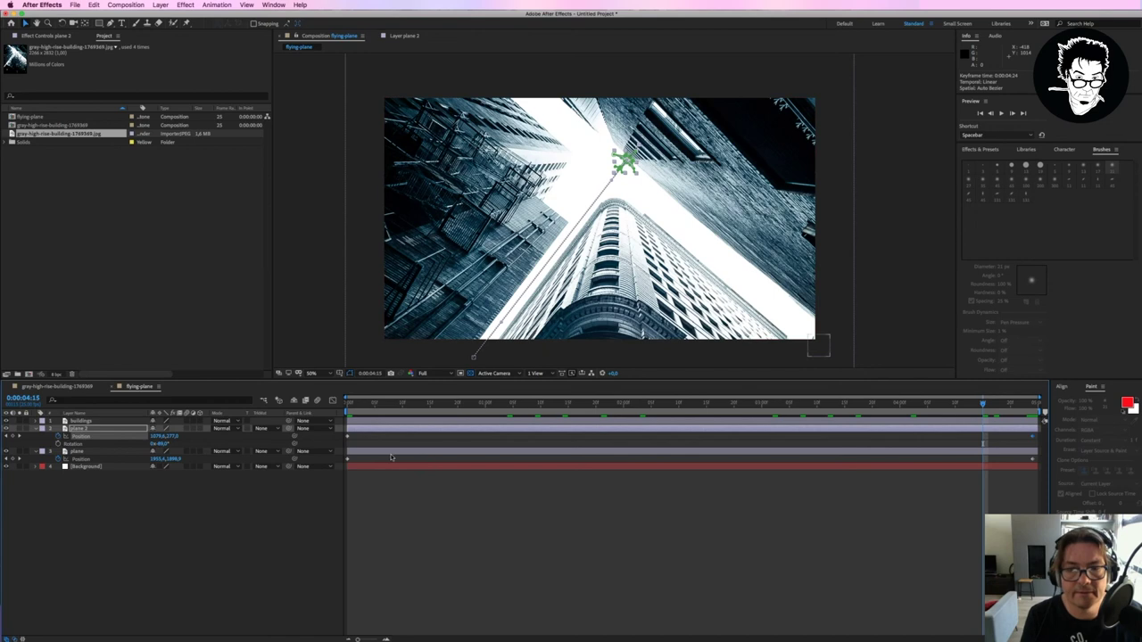
click(108, 467)
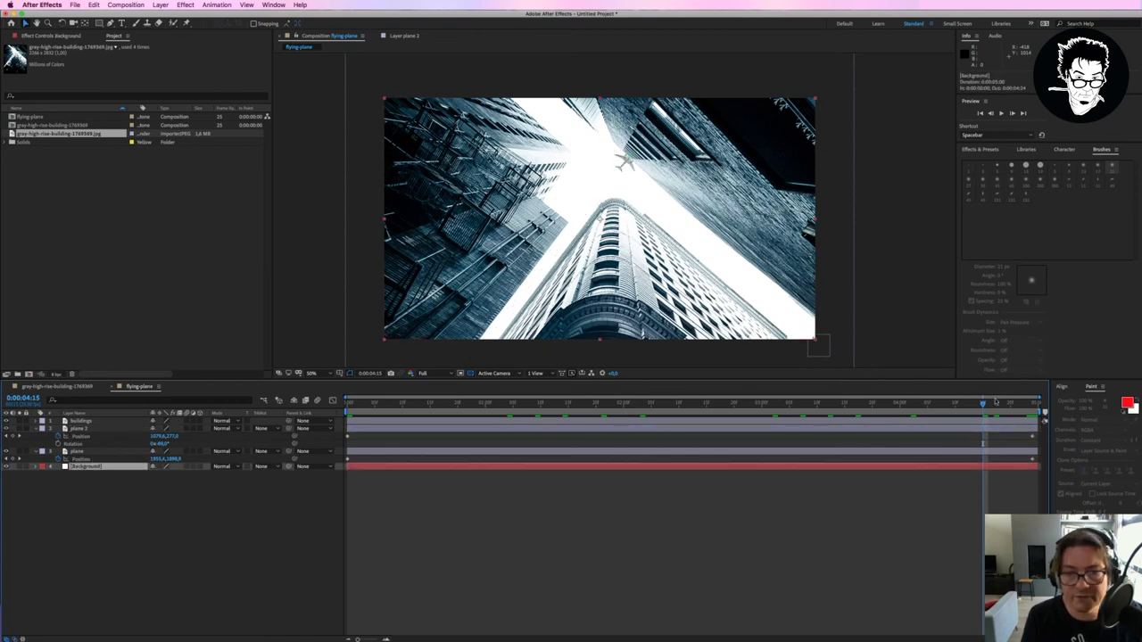
mouse_move(981, 403)
mouse_down()
mouse_move(397, 403)
mouse_move(1005, 403)
mouse_up()
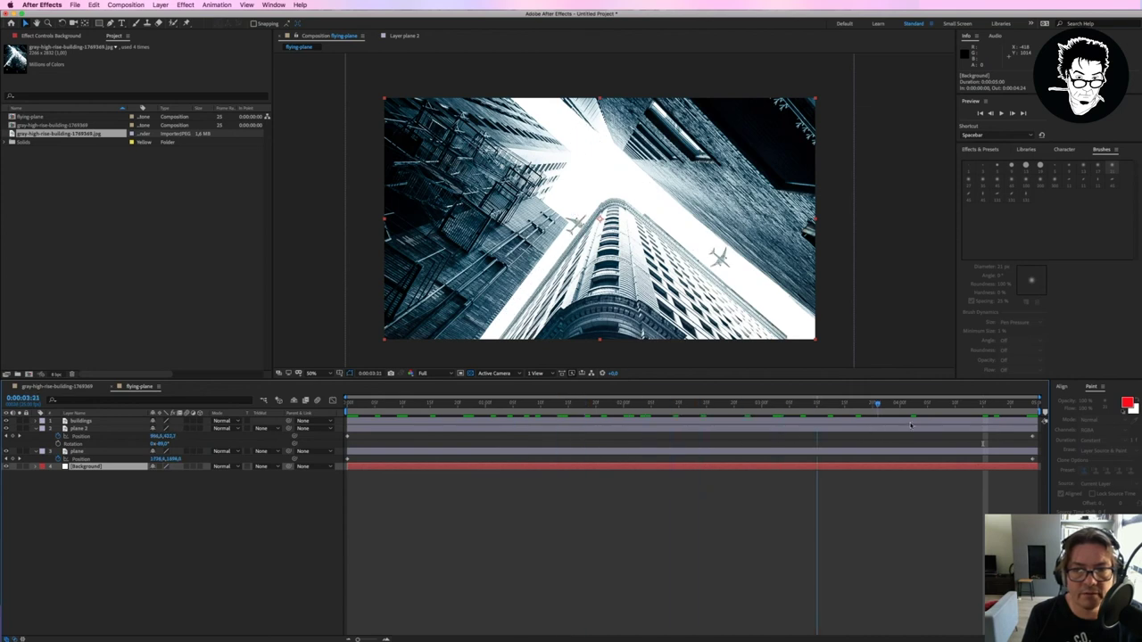
key(Page_Up)
key(Page_Up)
key(Page_Up)
key(Page_Up)
key(Page_Up)
key(Page_Up)
key(Page_Up)
key(Page_Up)
key(Page_Up)
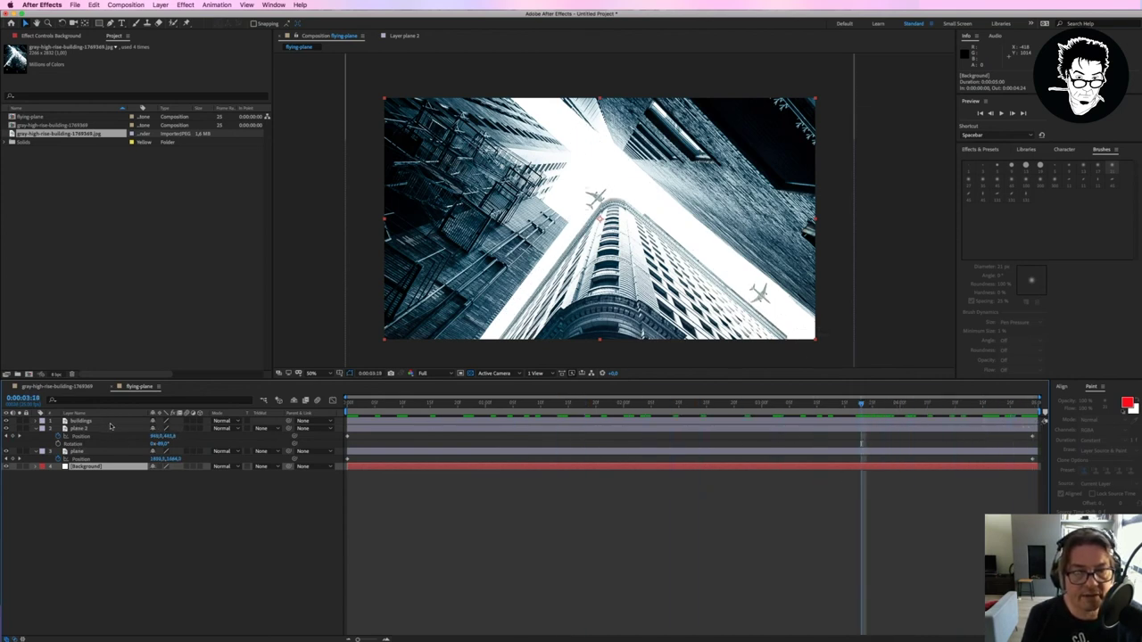
drag(861, 403, 546, 403)
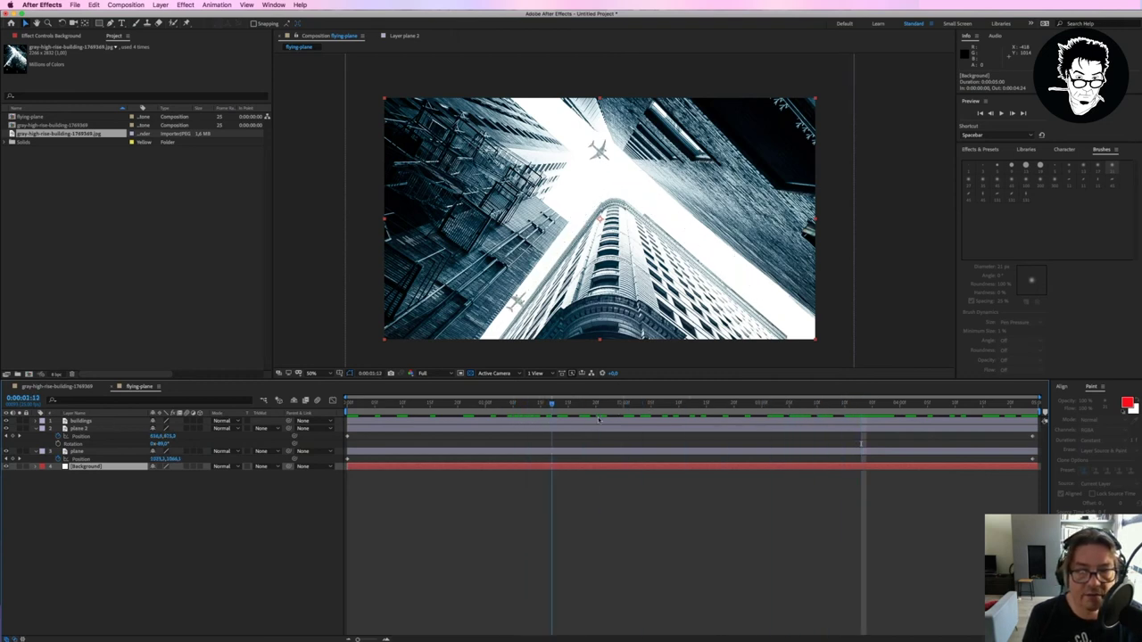
mouse_move(546, 403)
mouse_down()
mouse_move(700, 404)
mouse_move(562, 403)
mouse_up()
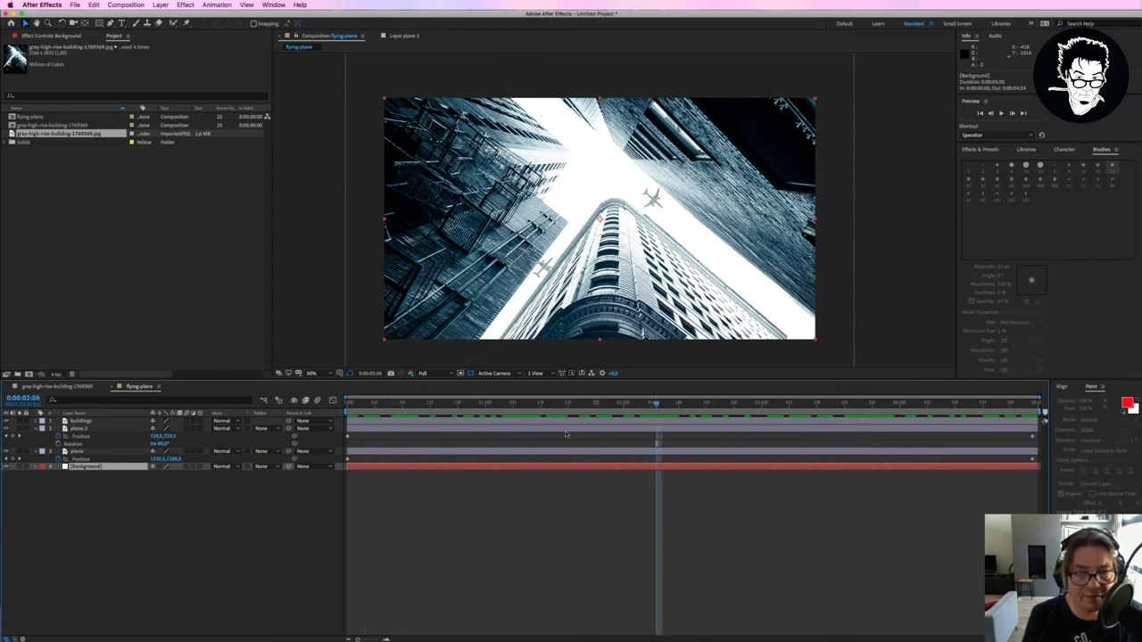
click(387, 433)
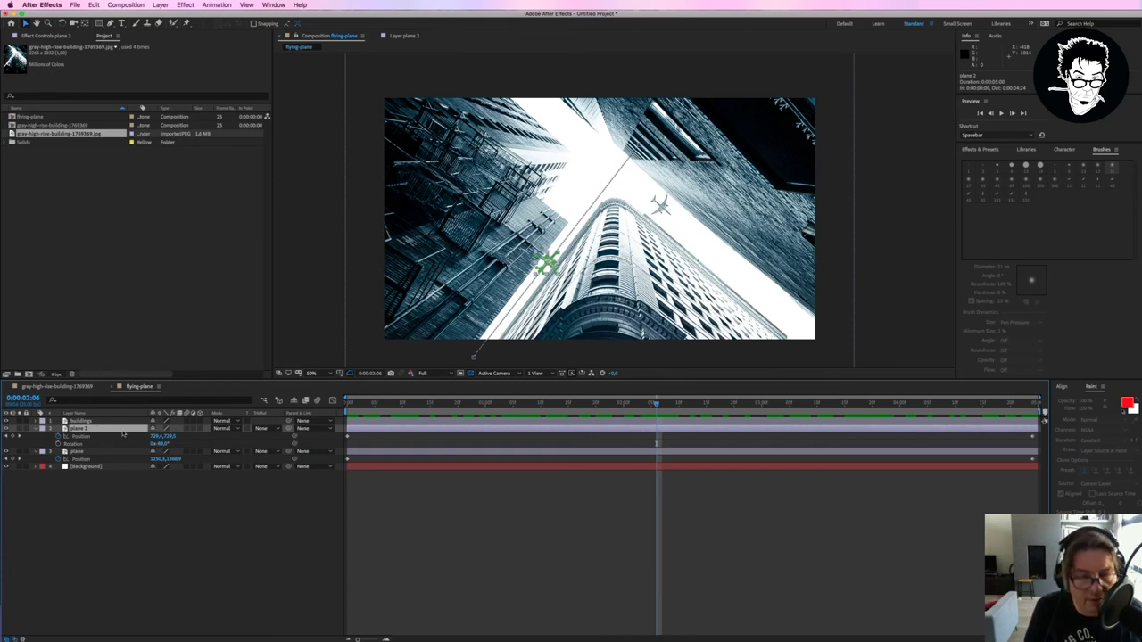
Step: Scale plane 2 to 180% and preview the animation from the start
key(shift+s)
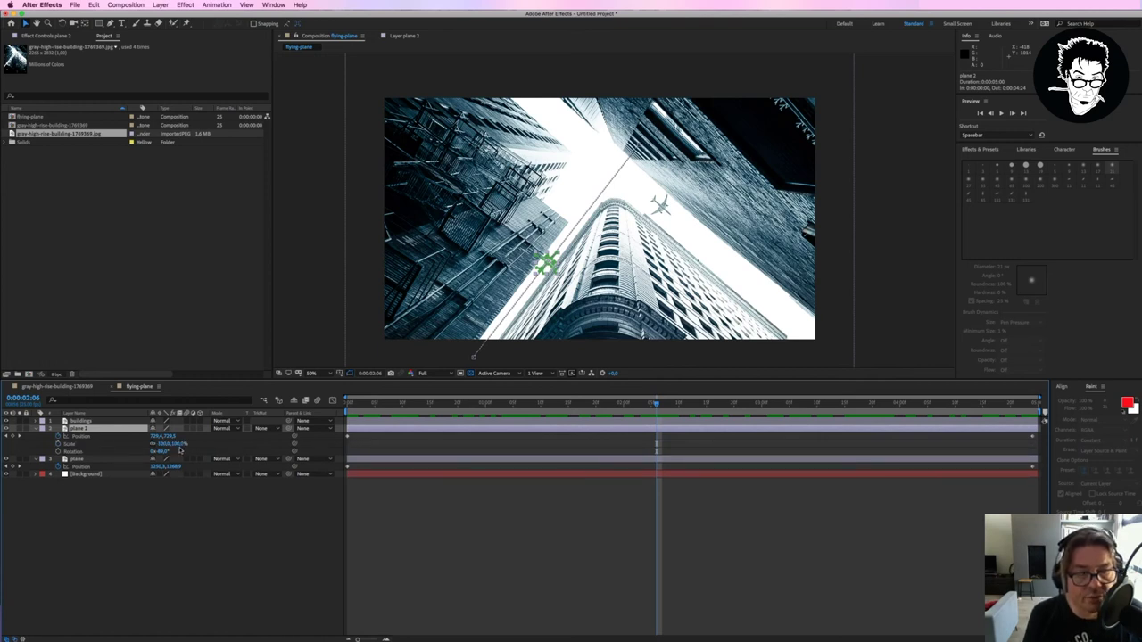
drag(176, 447, 214, 446)
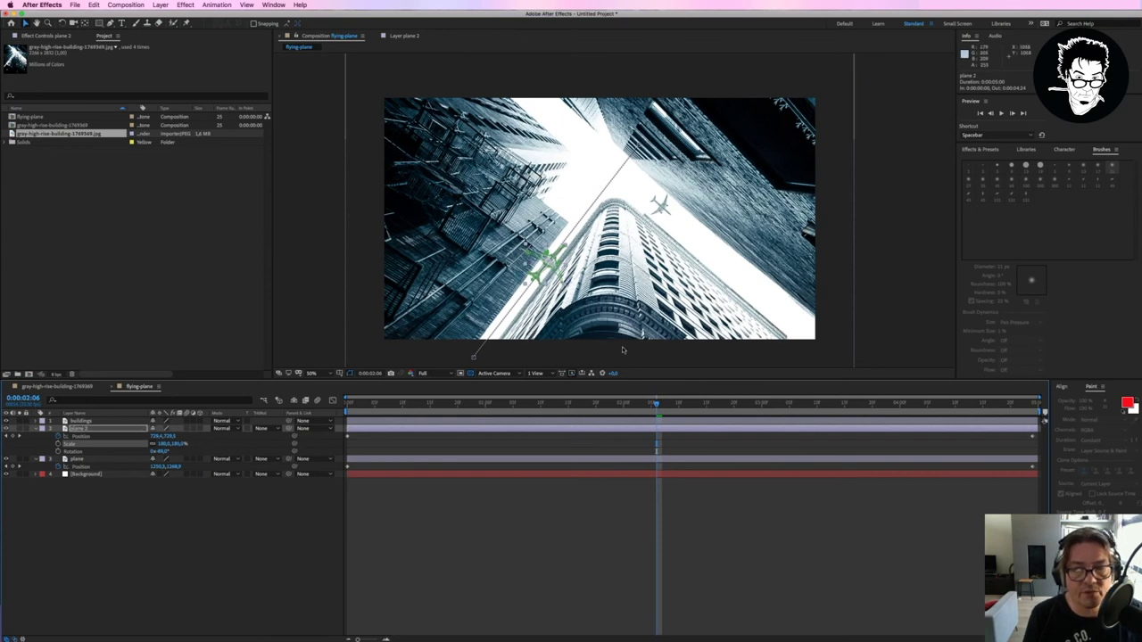
click(650, 403)
drag(592, 406, 348, 405)
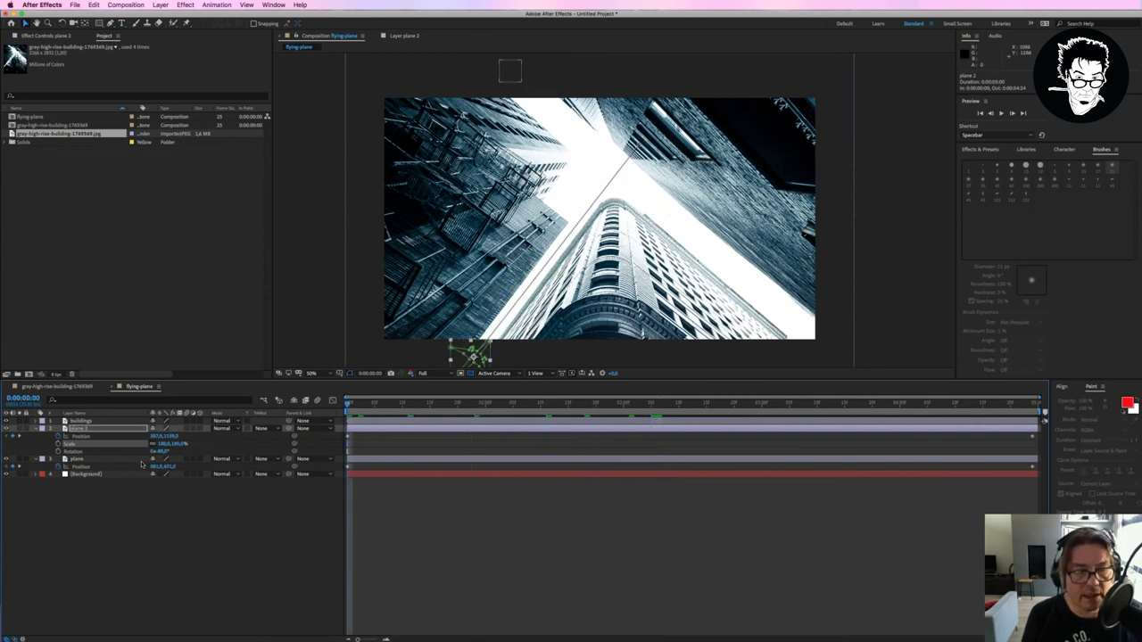
key(space)
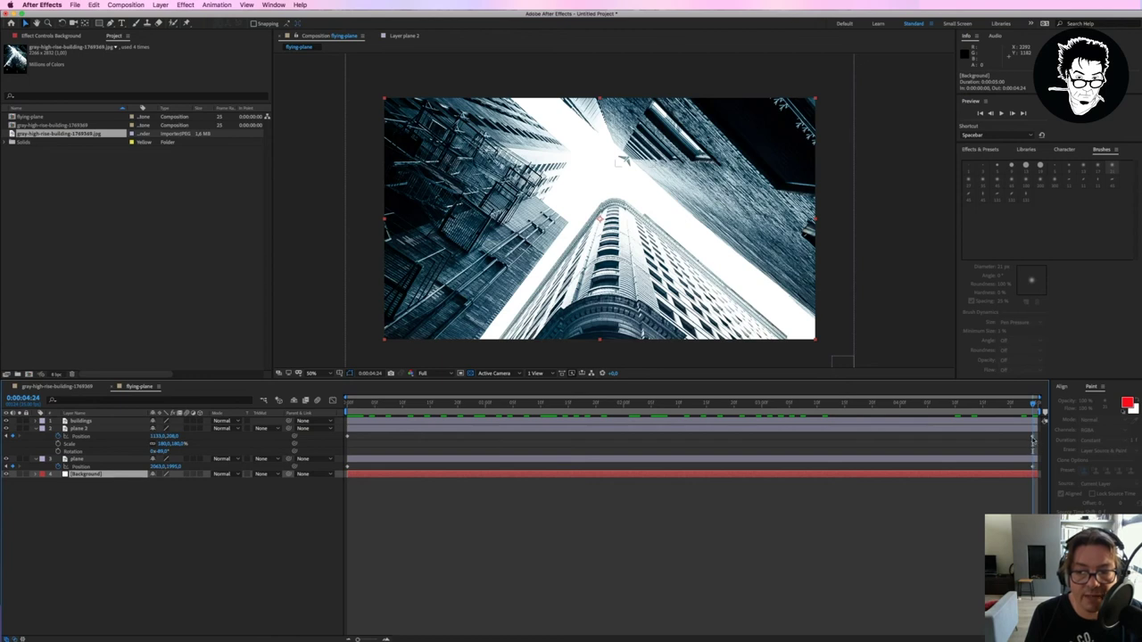
Step: Raise plane 2's final Position keyframe higher in the sky and preview again
click(1033, 436)
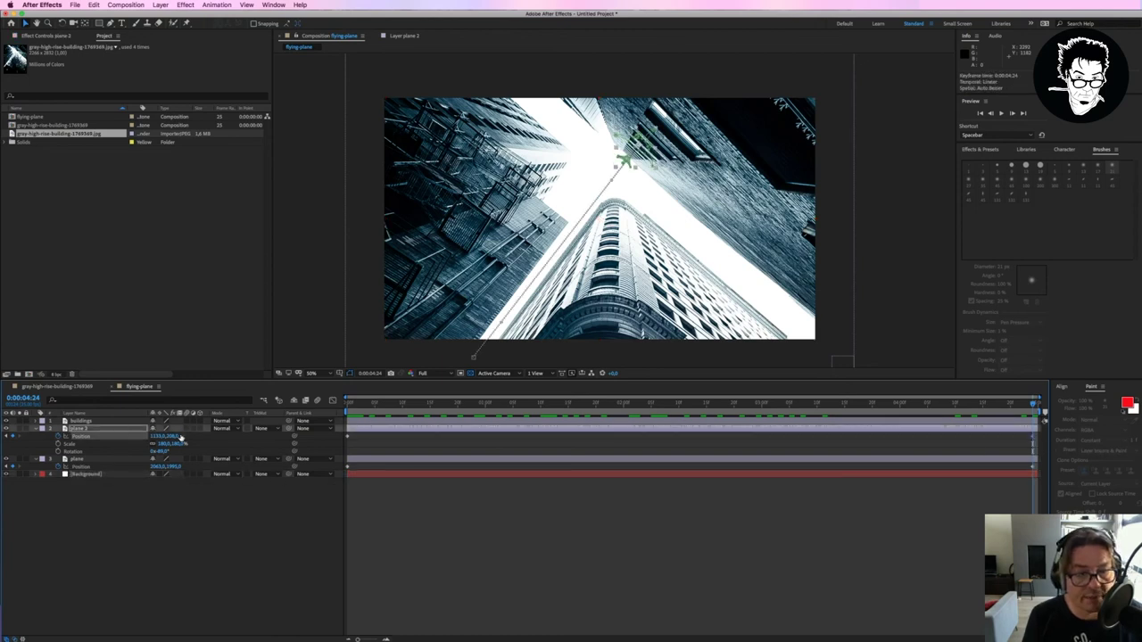
mouse_move(162, 436)
mouse_down()
mouse_move(142, 436)
mouse_move(207, 438)
mouse_move(152, 436)
mouse_move(118, 455)
mouse_up()
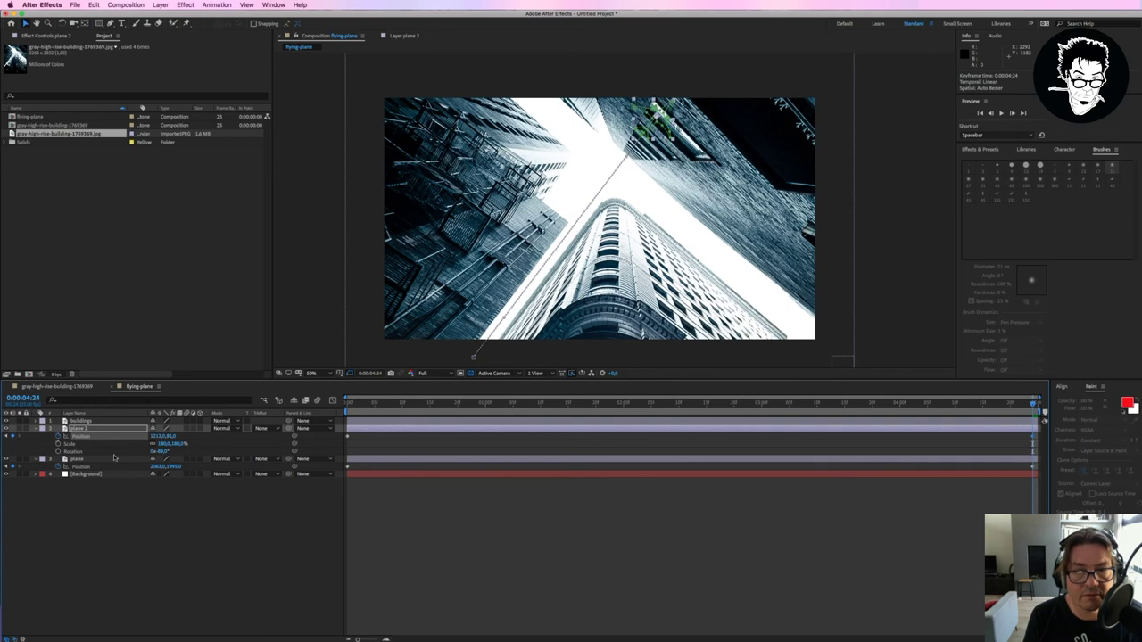
key(space)
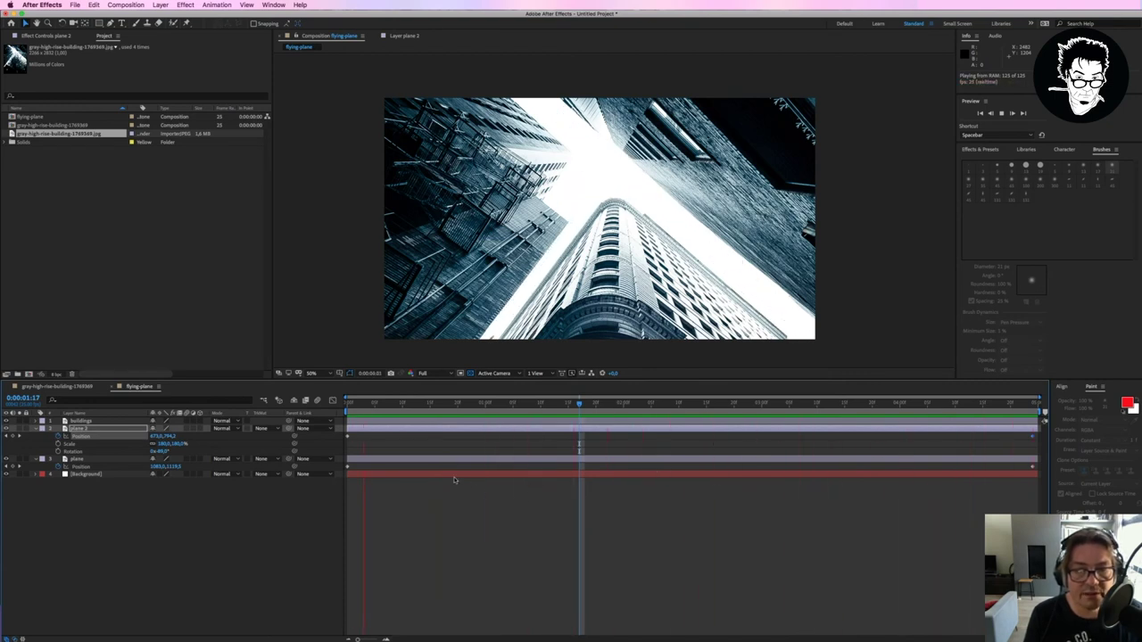
key(space)
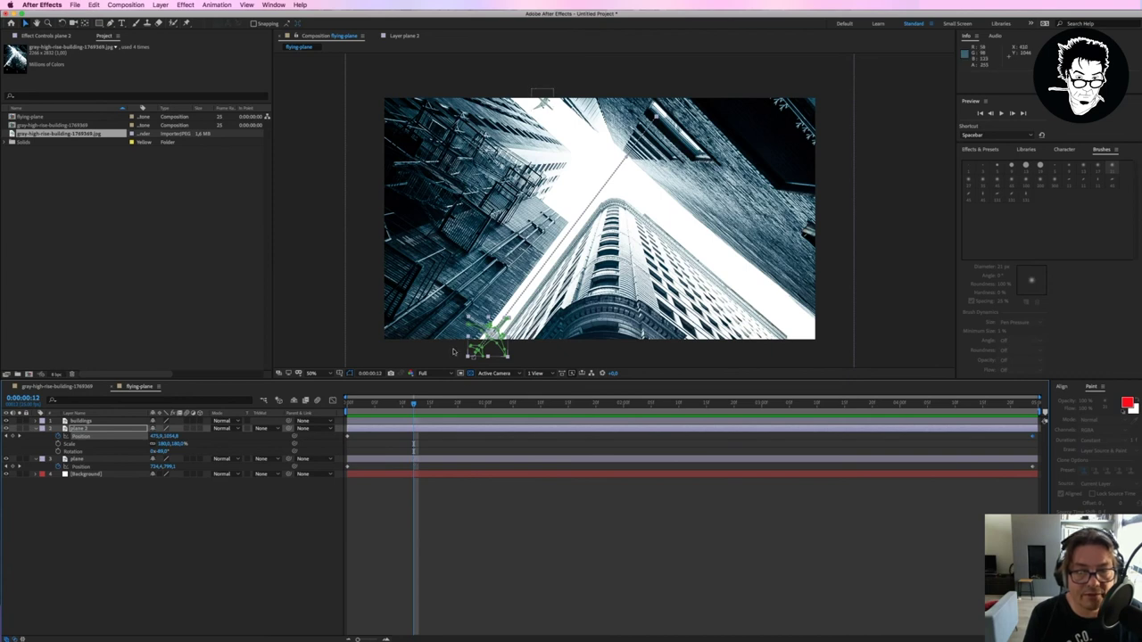
key(Home)
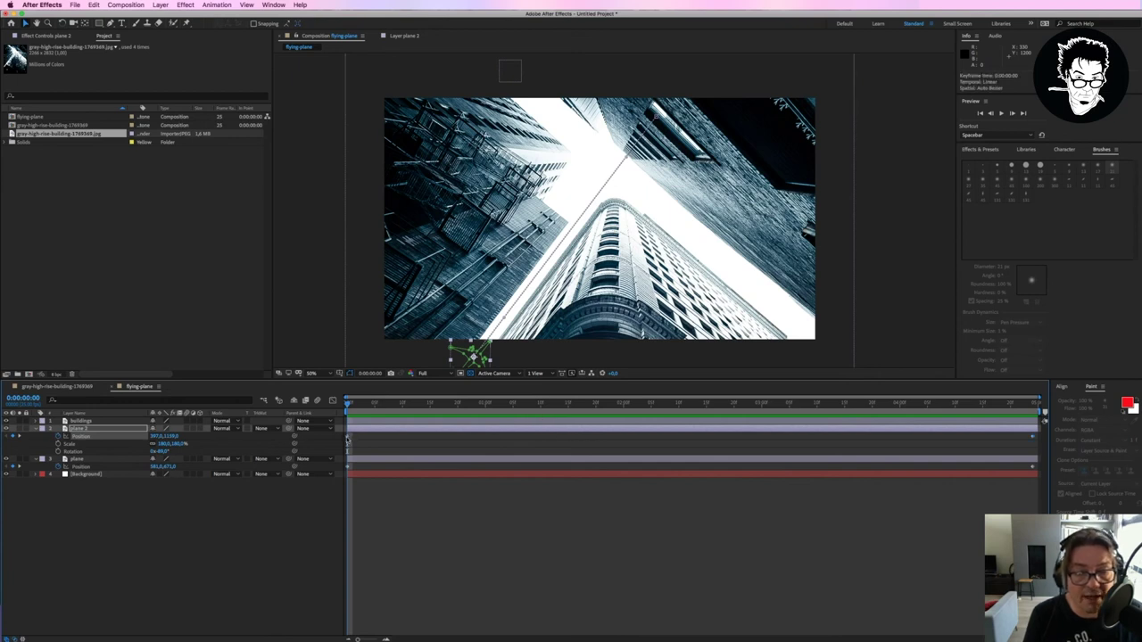
mouse_move(348, 440)
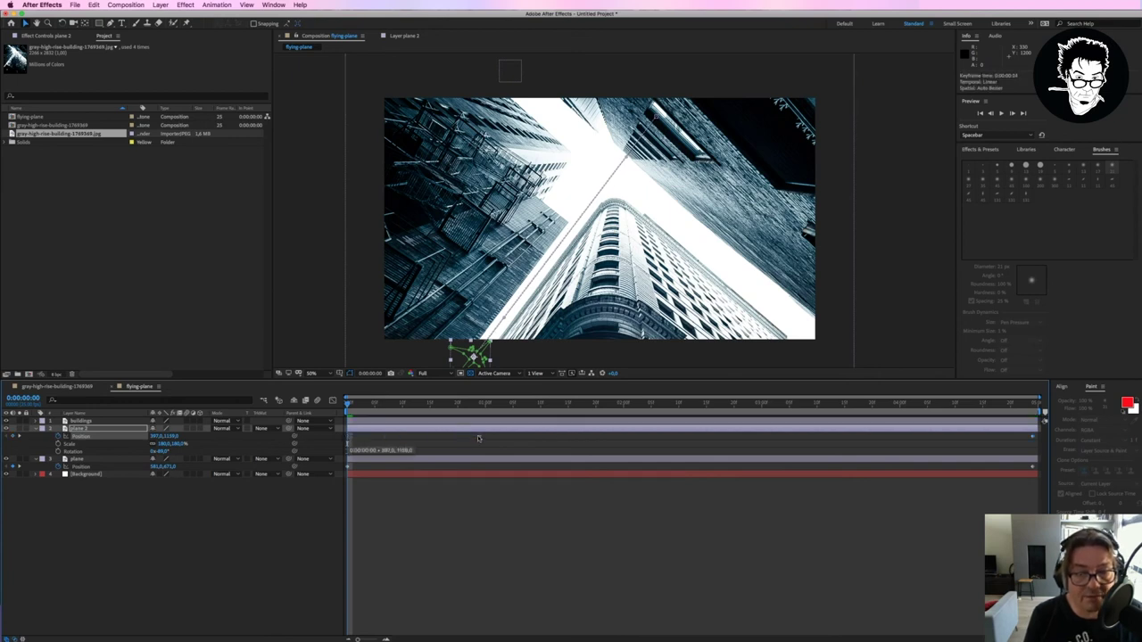
key(space)
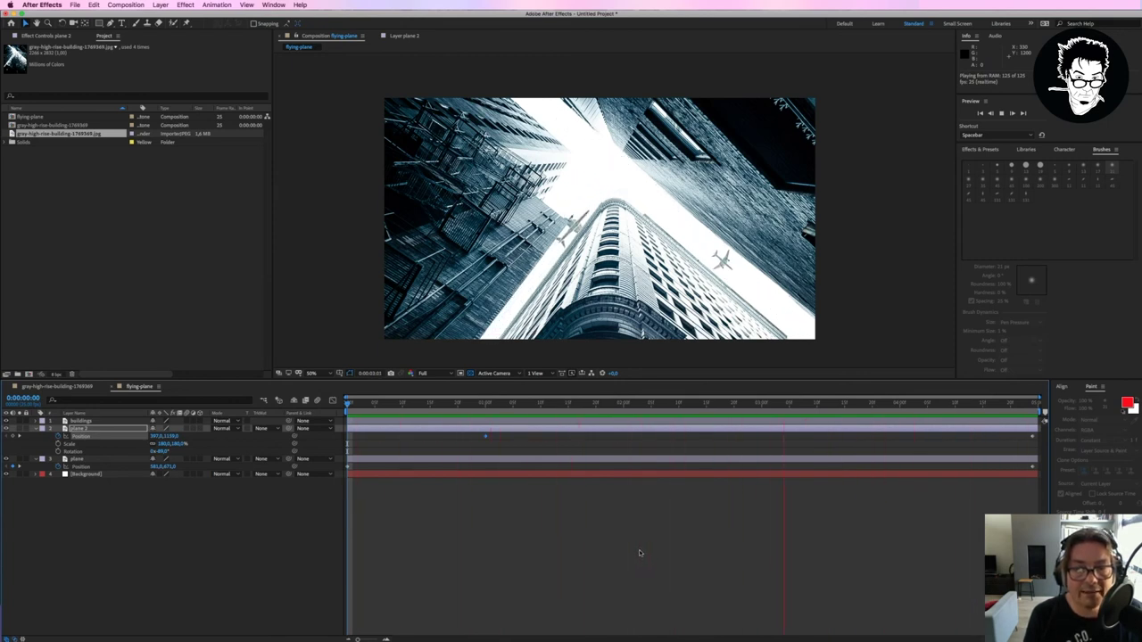
key(space)
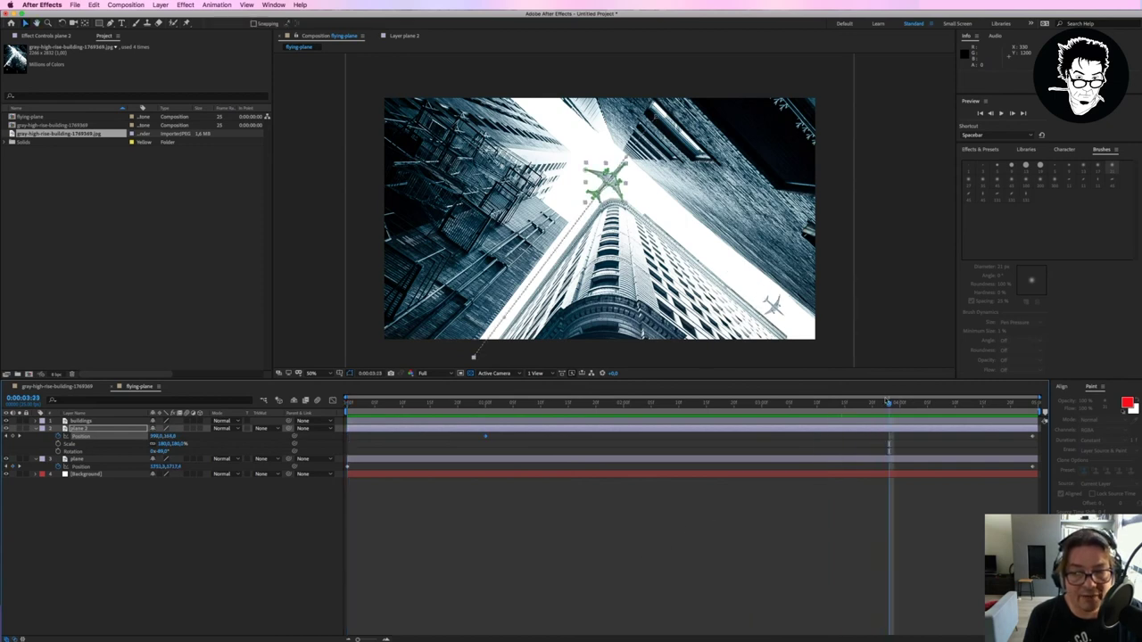
mouse_move(886, 403)
mouse_down()
mouse_move(629, 403)
mouse_move(673, 403)
mouse_up()
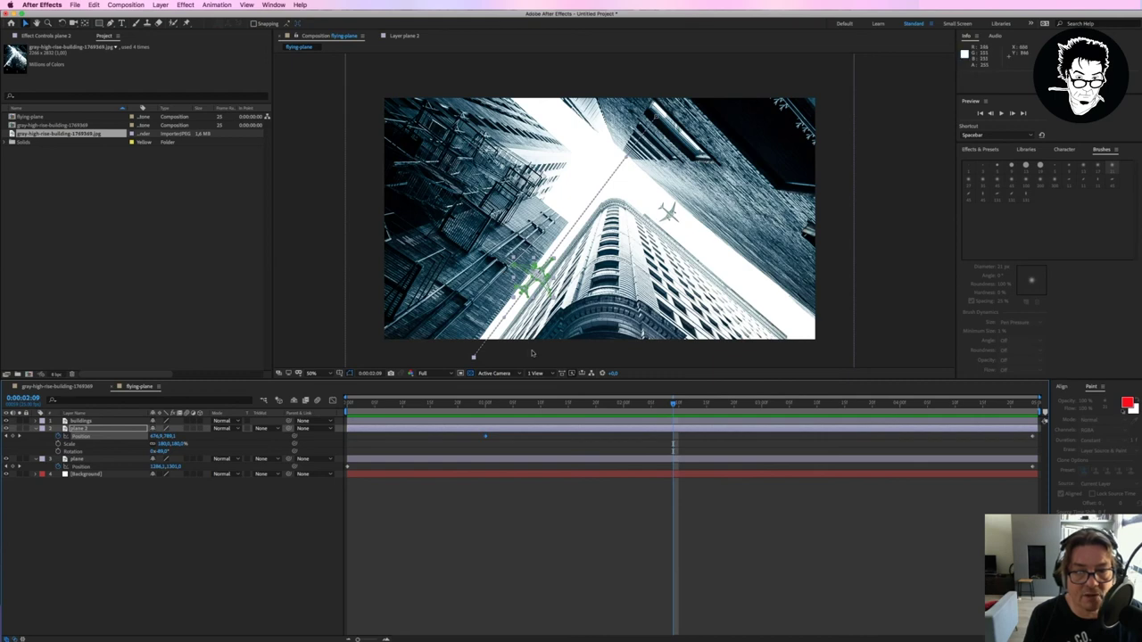
click(98, 459)
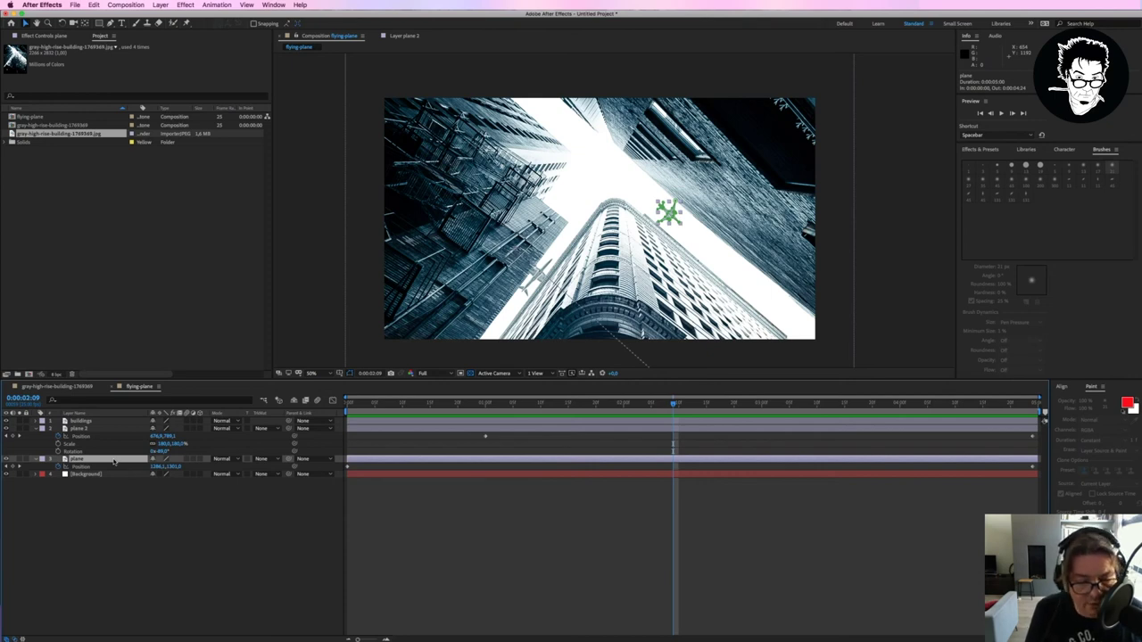
Step: Set the original plane layer's Opacity to 50% and scrub to review the faded plane
key(shift+t)
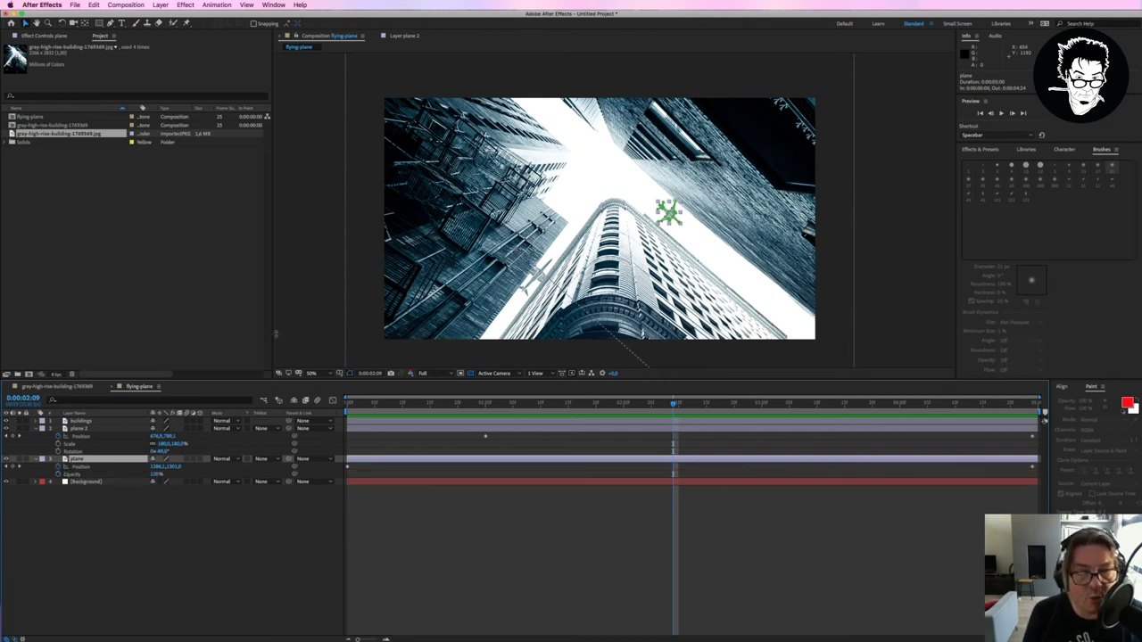
click(156, 474)
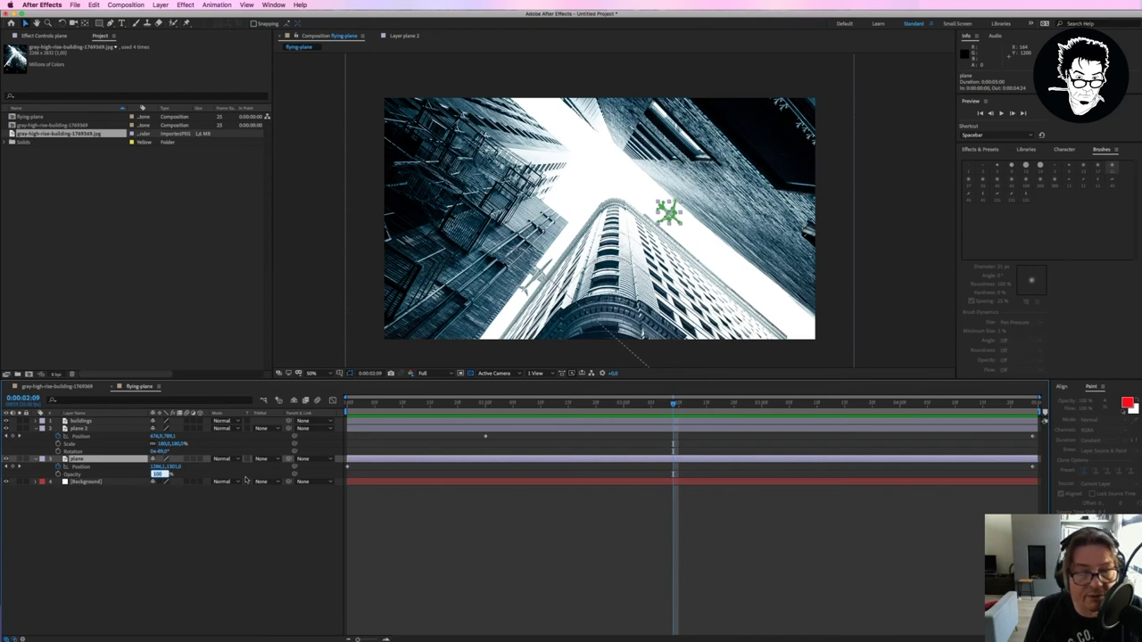
text(0)
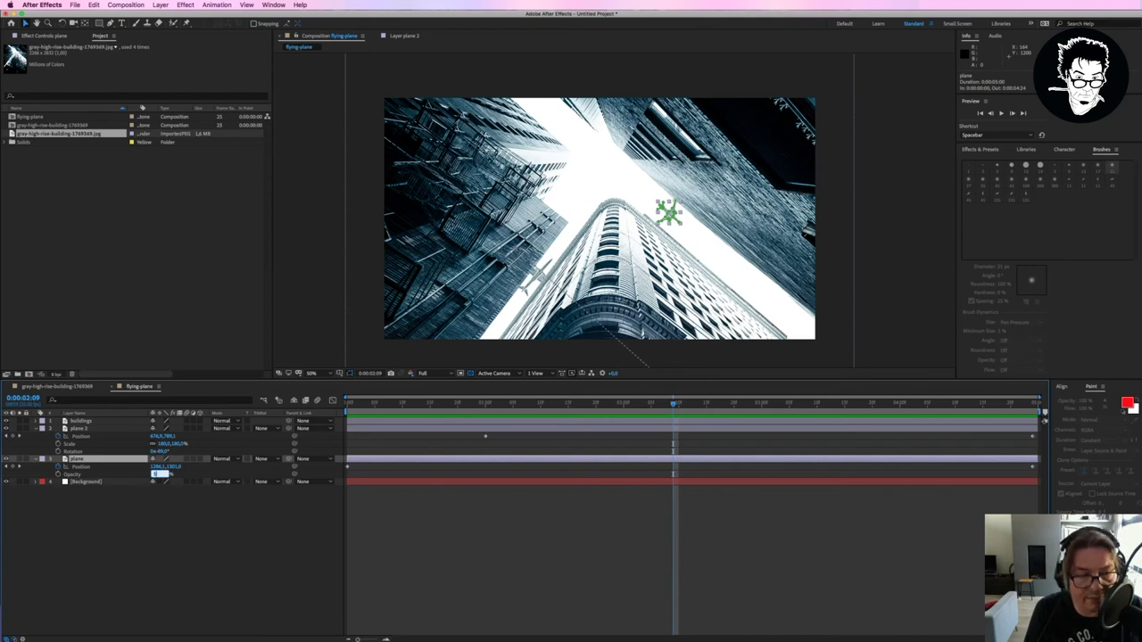
key(Return)
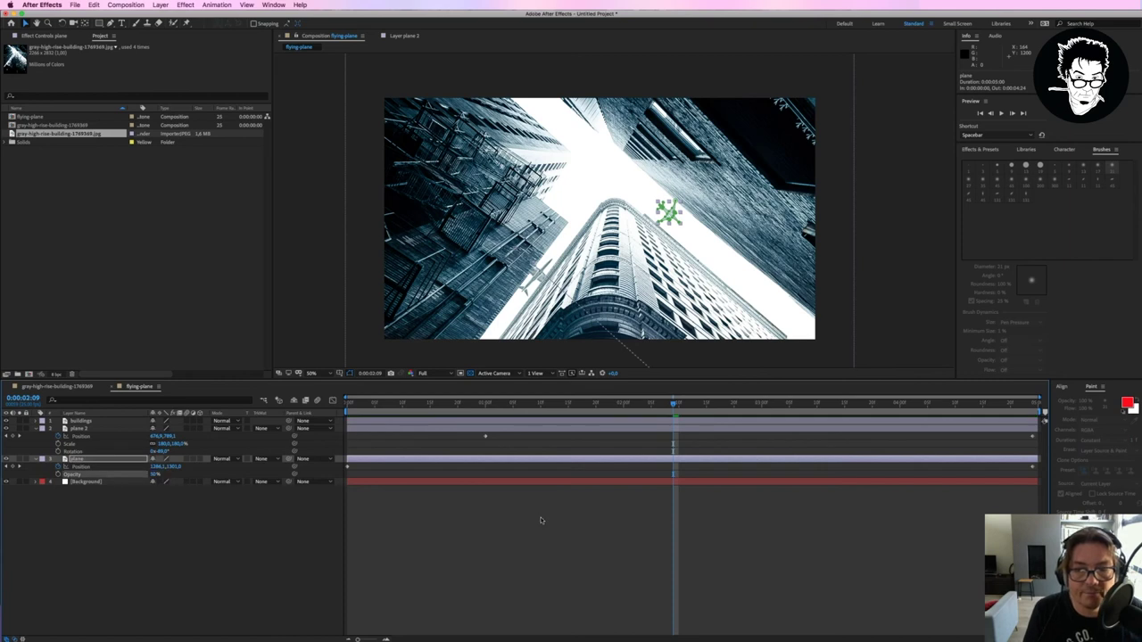
click(97, 483)
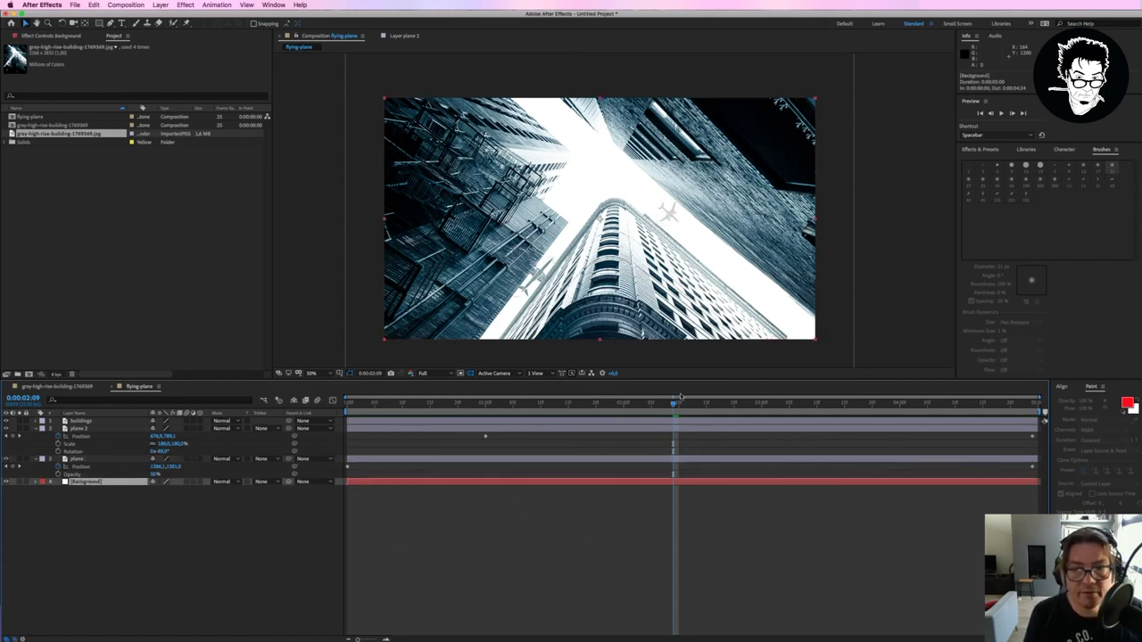
mouse_move(647, 407)
mouse_down()
mouse_move(683, 407)
mouse_move(935, 482)
mouse_move(568, 522)
mouse_up()
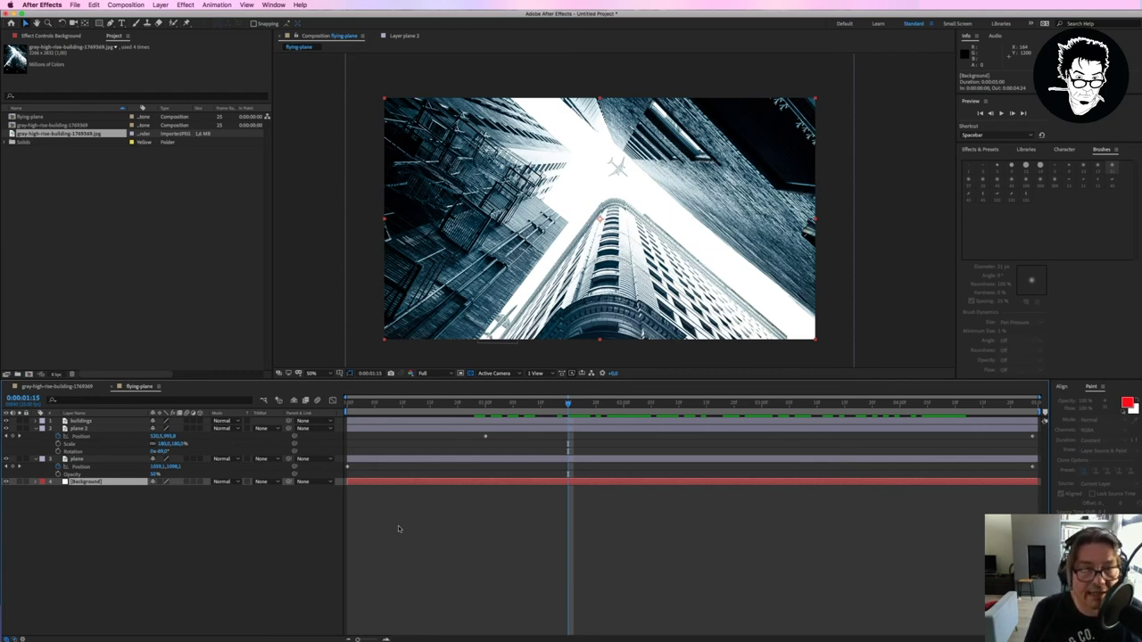
Step: Import atmosphere-background-bright-clouds-19670.jpg and place it above Background in the flying-plane timeline
click(75, 6)
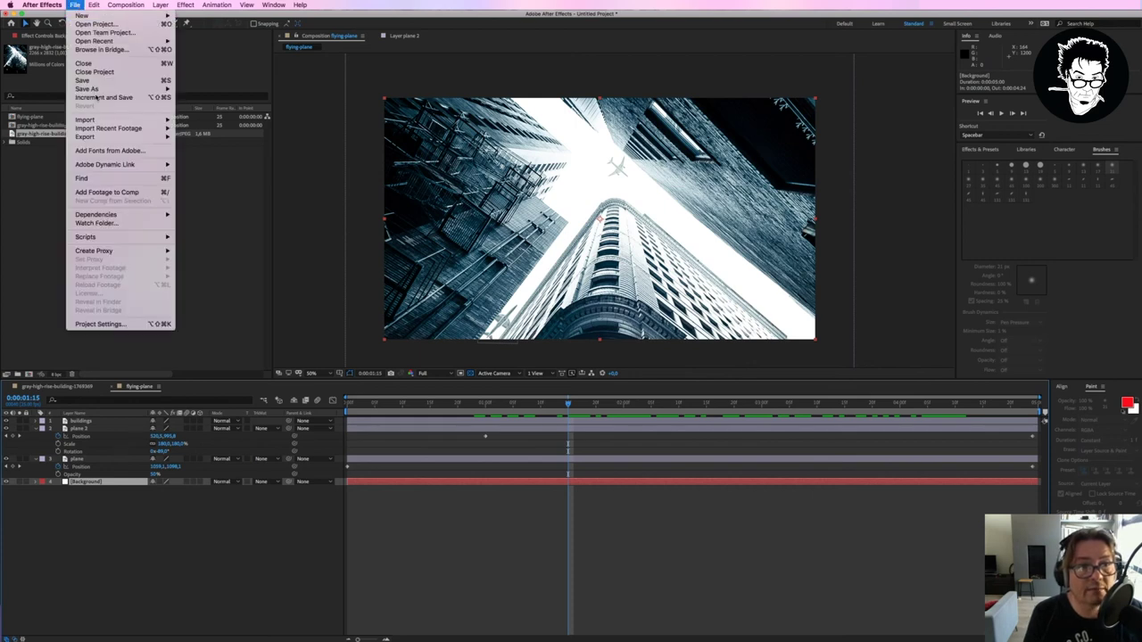
mouse_move(132, 119)
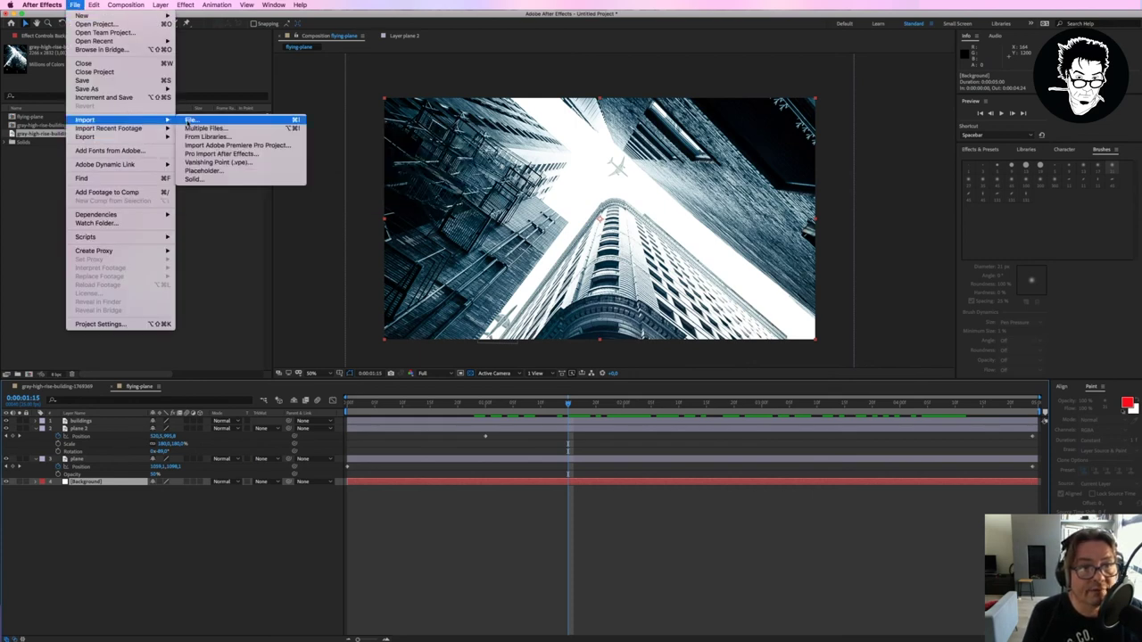
click(186, 122)
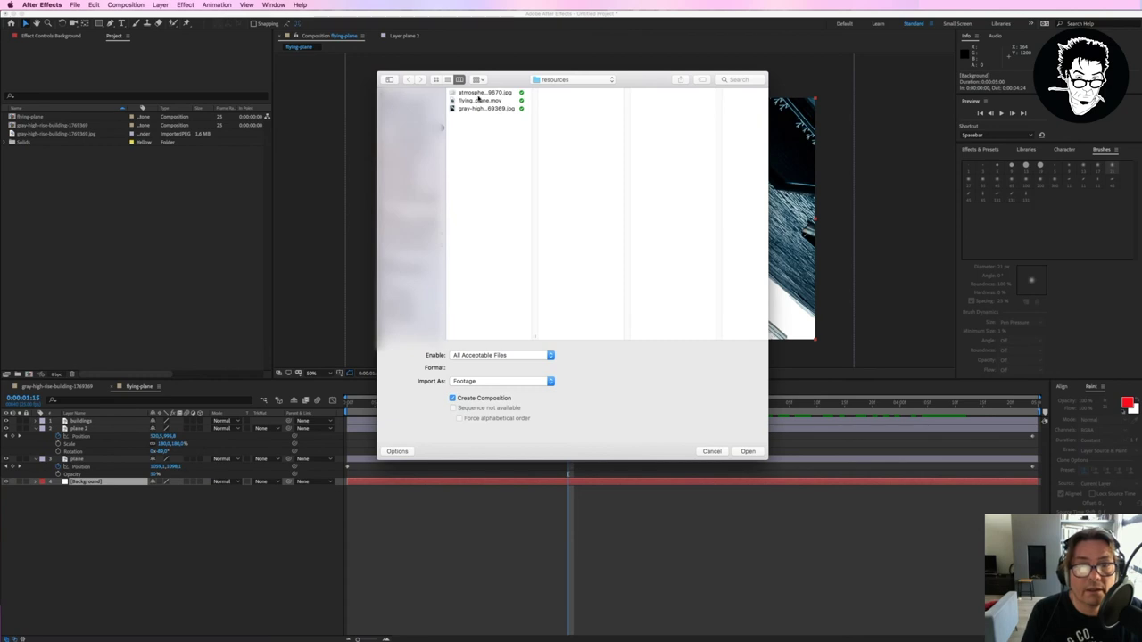
click(478, 93)
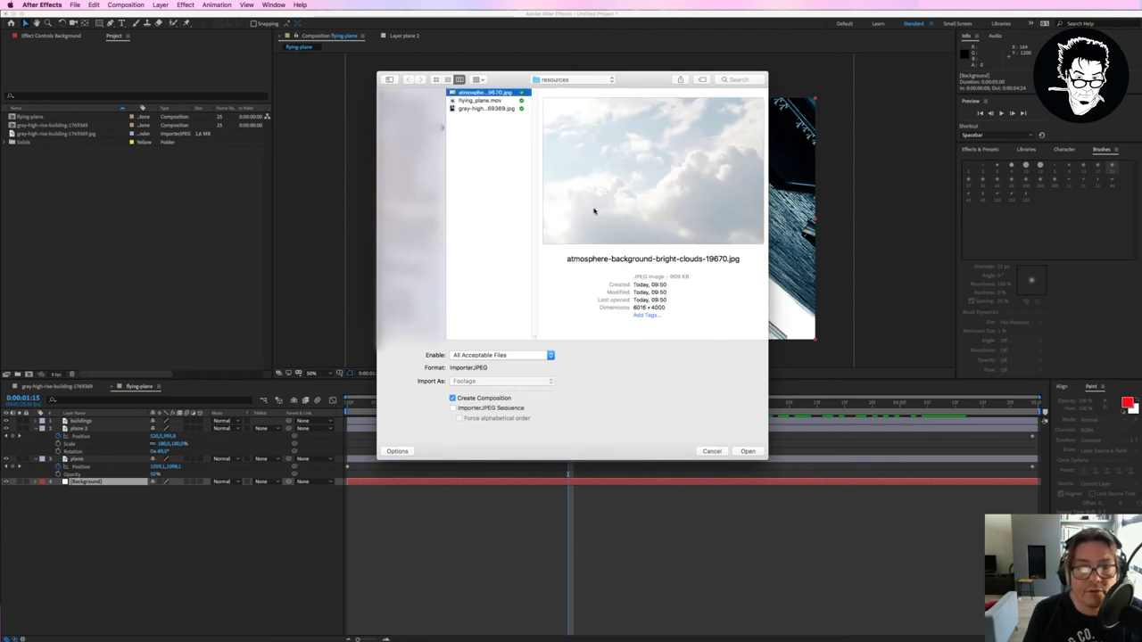
click(748, 451)
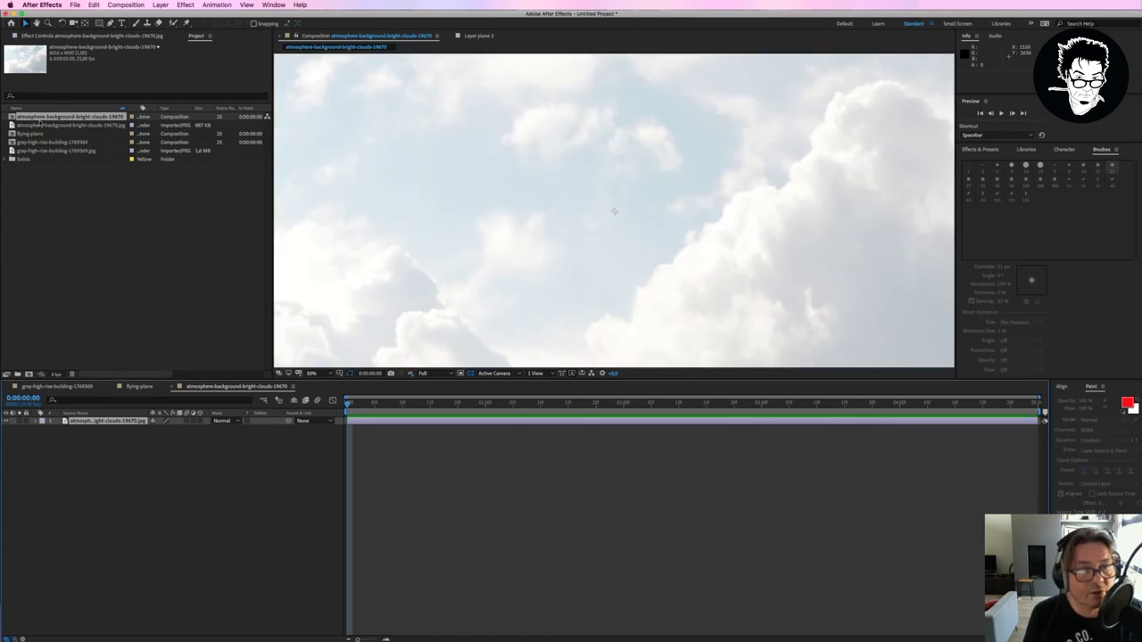
click(178, 387)
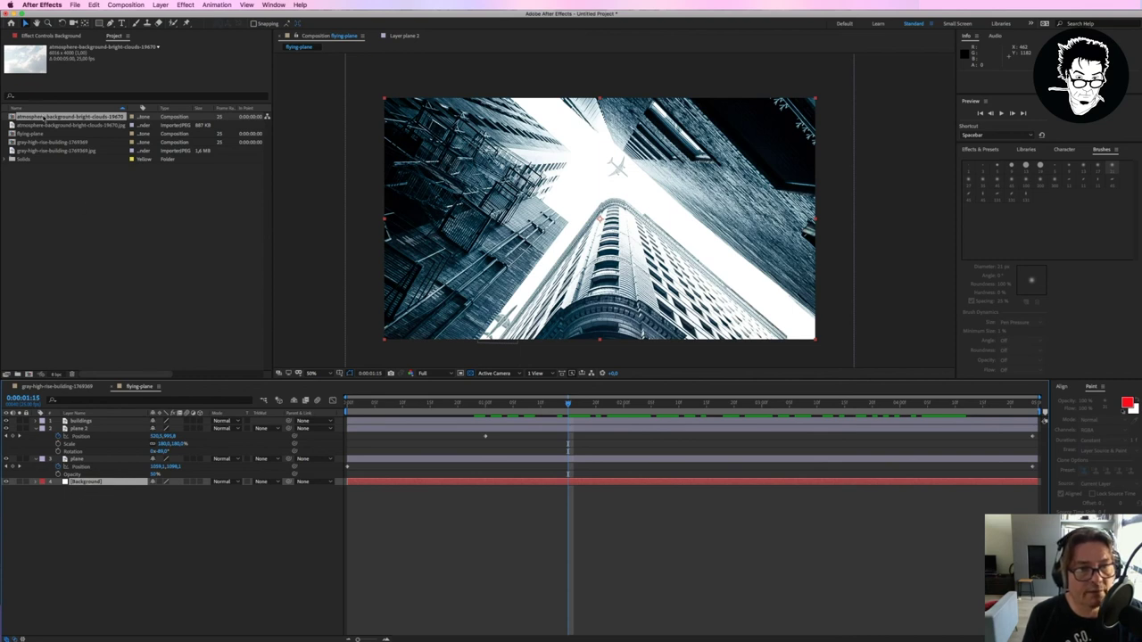
mouse_move(90, 493)
mouse_down()
mouse_move(56, 143)
mouse_move(90, 486)
mouse_up()
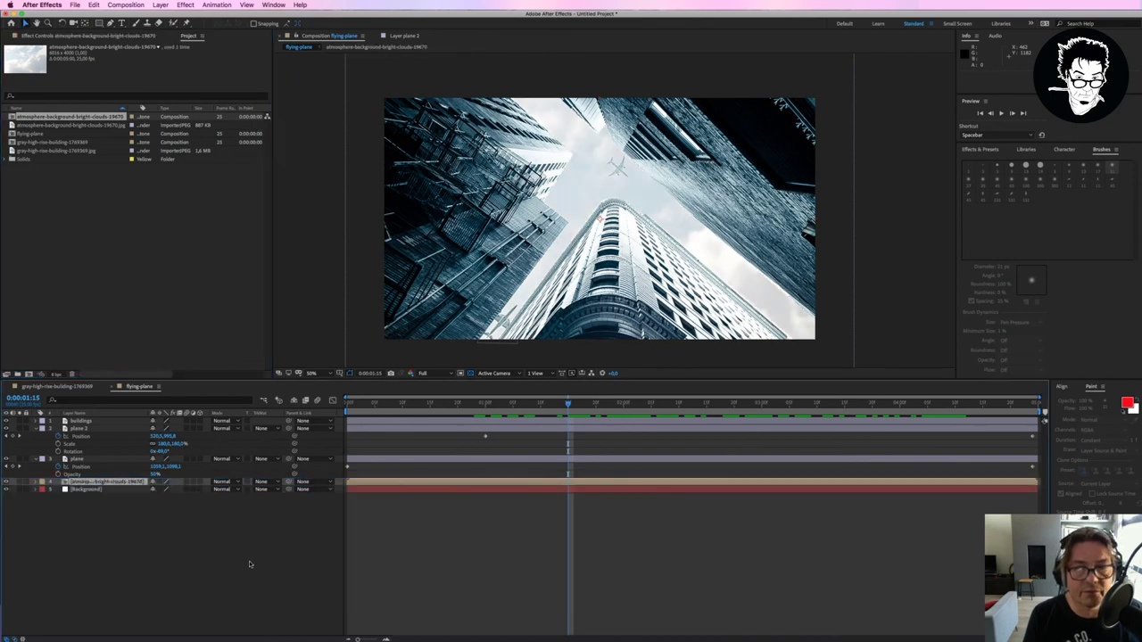
mouse_move(568, 403)
mouse_down()
mouse_move(638, 436)
mouse_move(723, 439)
mouse_up()
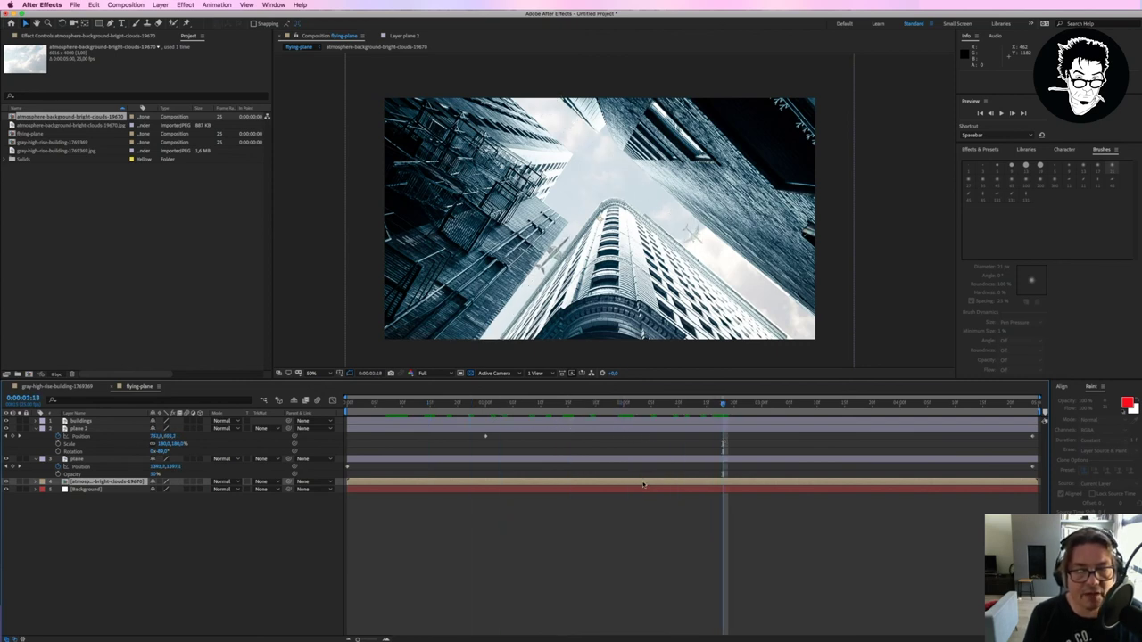
Step: Scale the clouds layer down to about 35% so it just covers the frame, with Effects & Presets shown
key(comma)
key(comma)
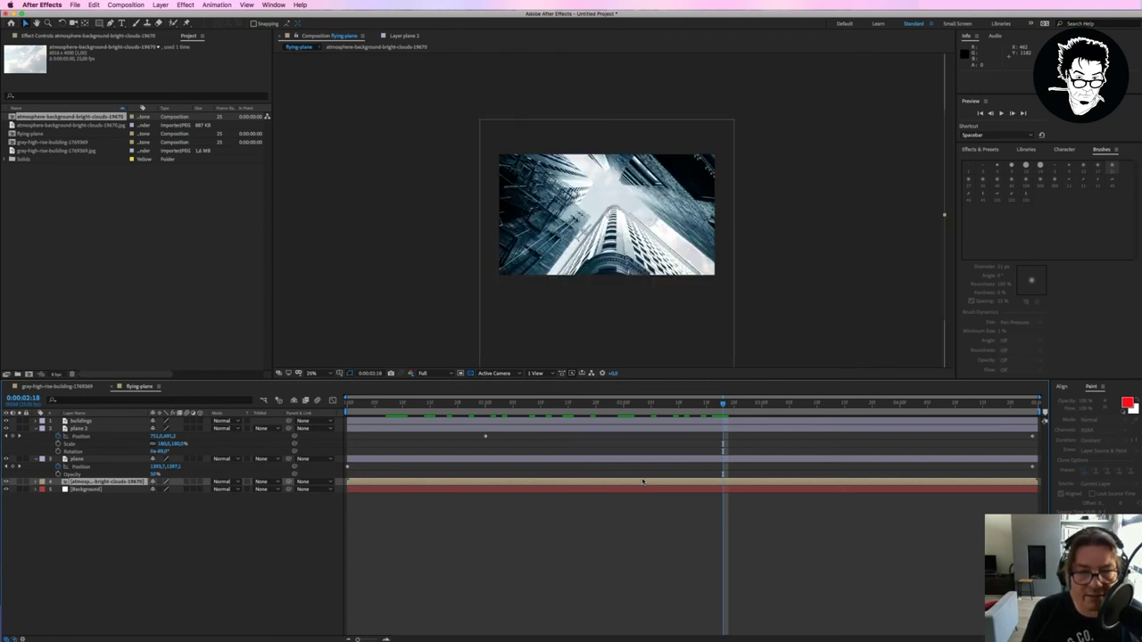
key(comma)
key(comma)
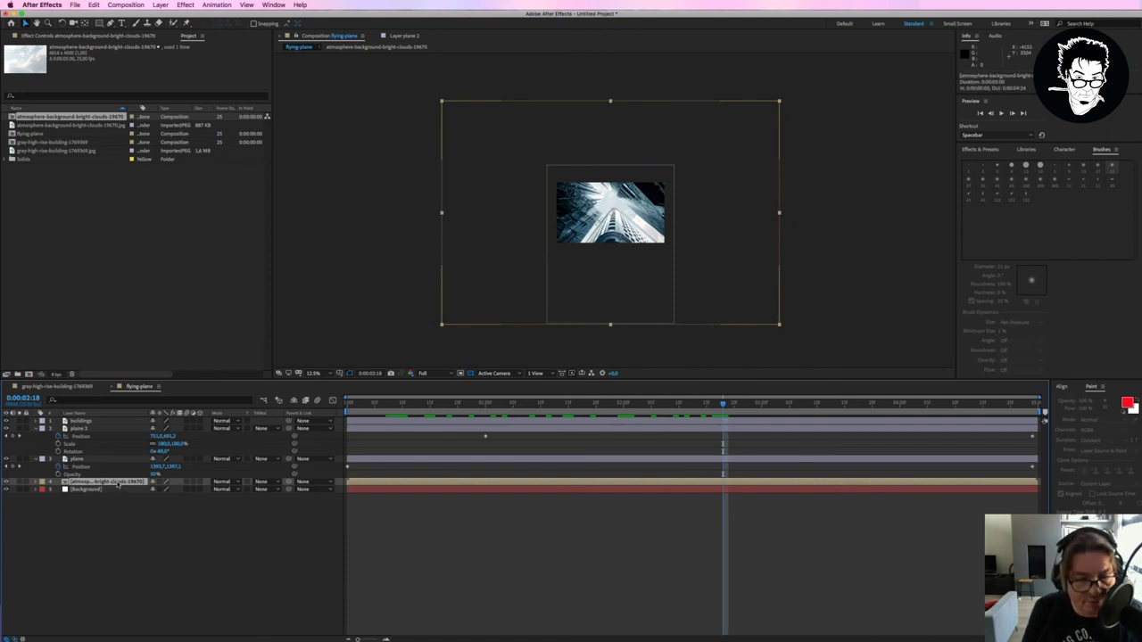
key(s)
drag(170, 488, 129, 488)
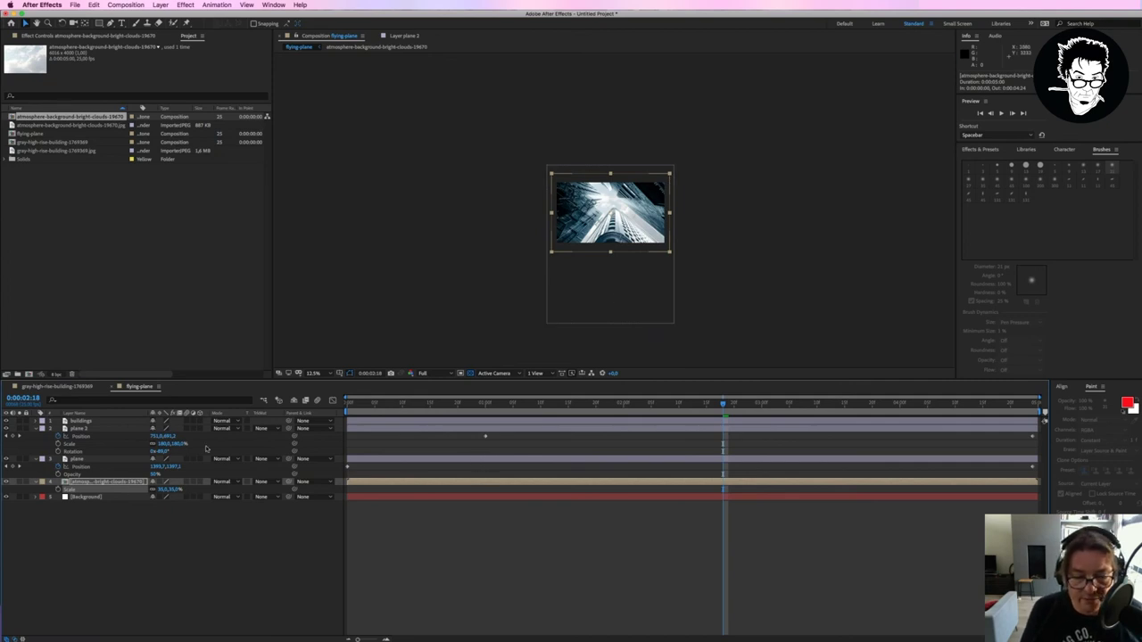
key(period)
key(period)
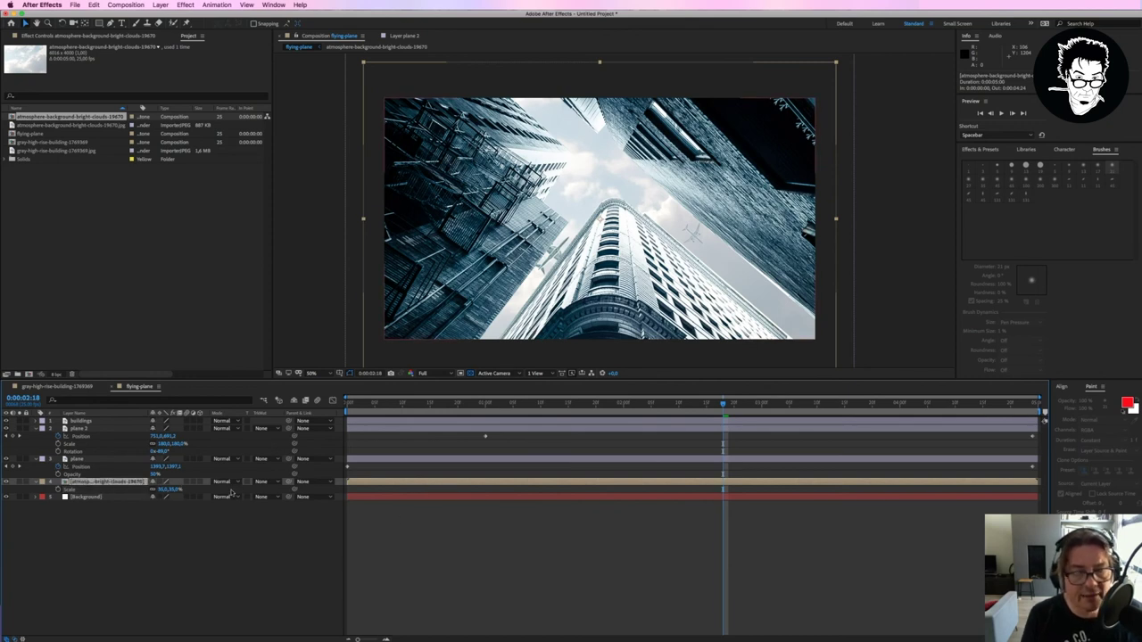
click(980, 149)
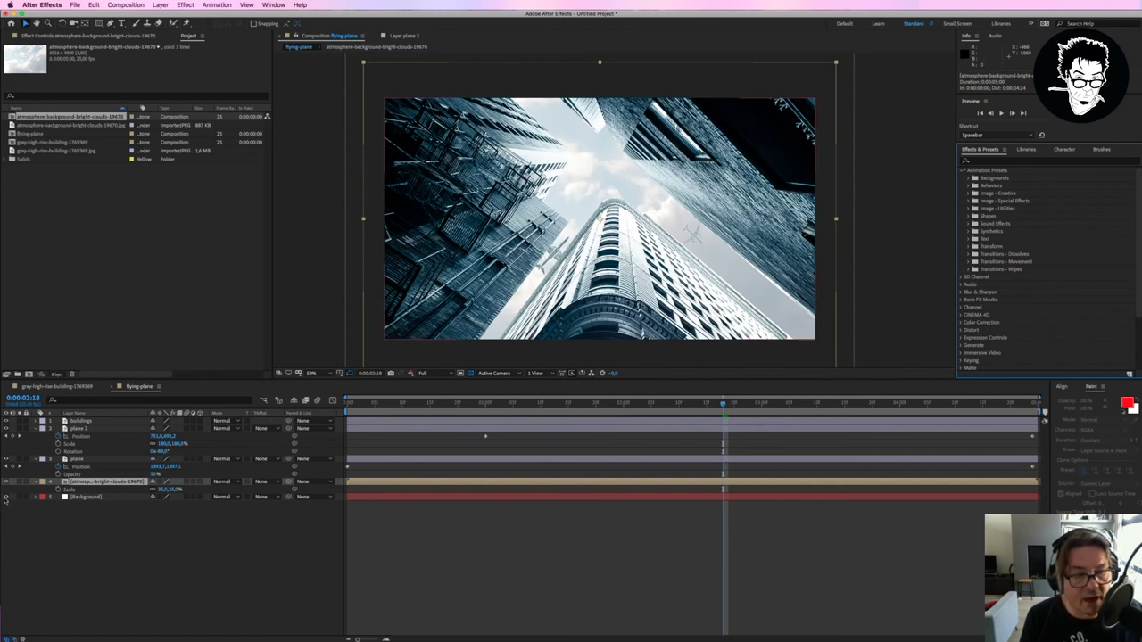
Step: Hide the plane and buildings layers and select the clouds layer
click(7, 459)
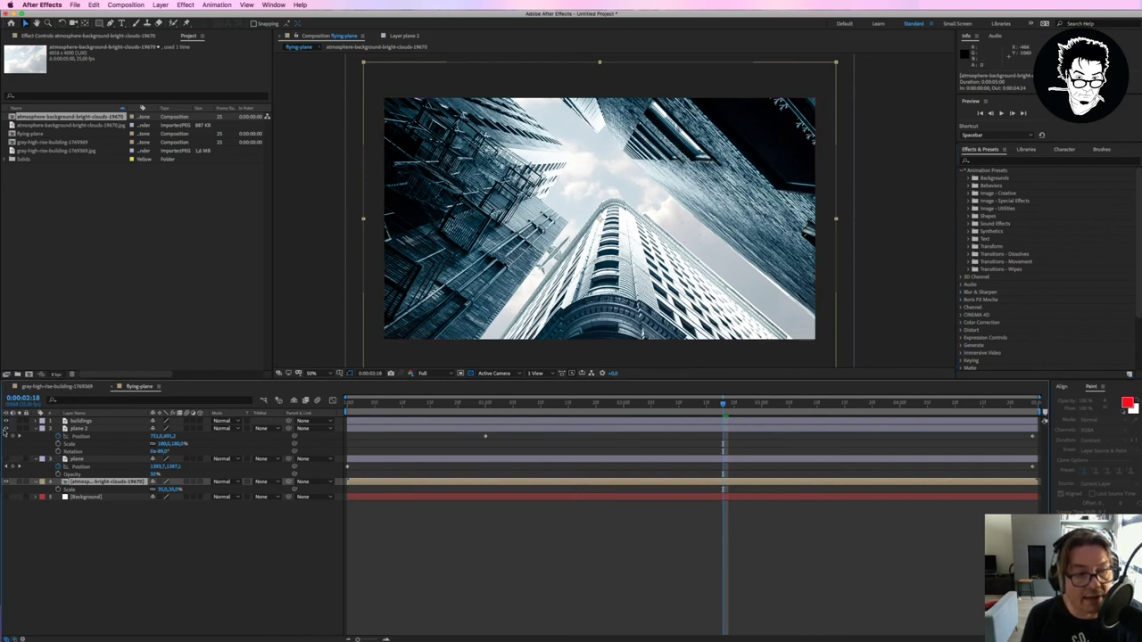
click(6, 420)
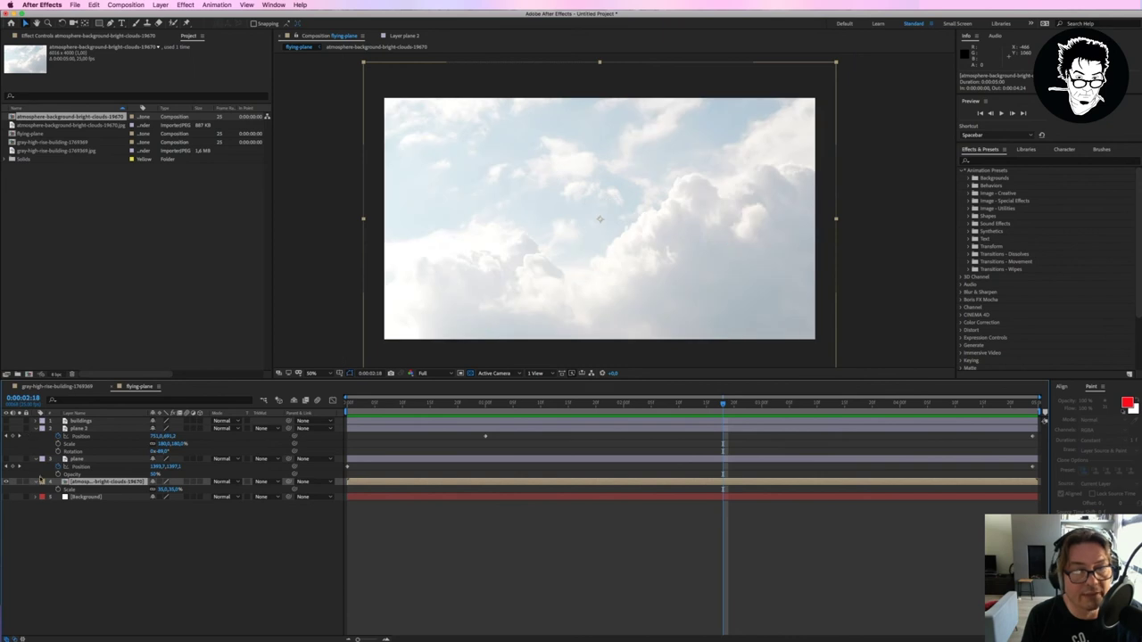
click(3, 502)
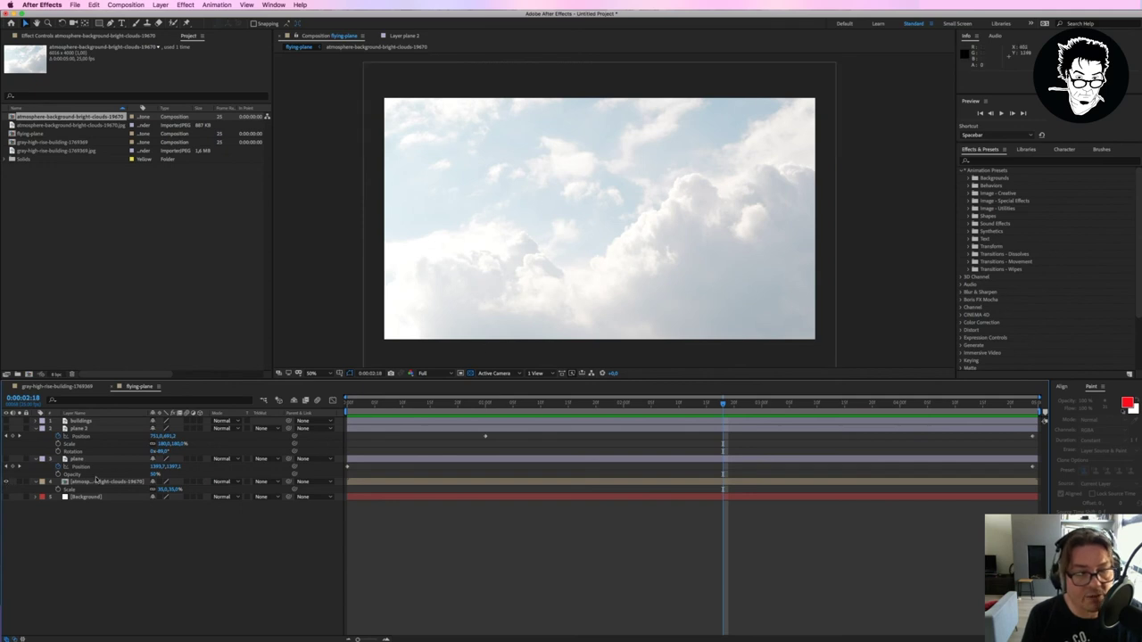
click(96, 480)
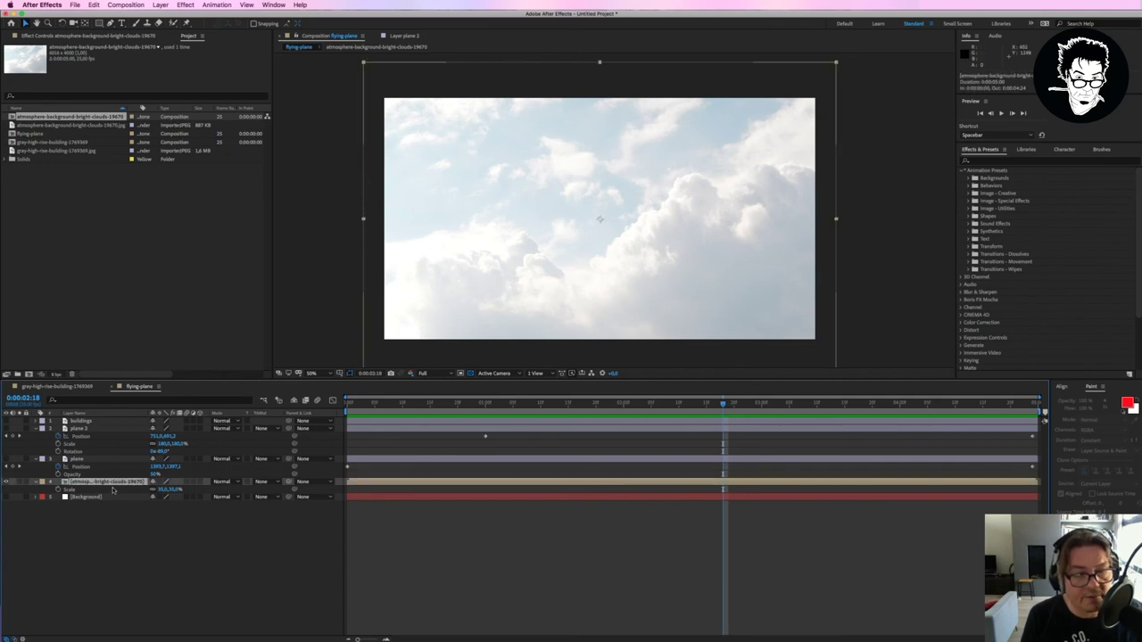
Step: Search 'tur' in Effects & Presets and apply Turbulent Displace to the clouds layer
click(981, 161)
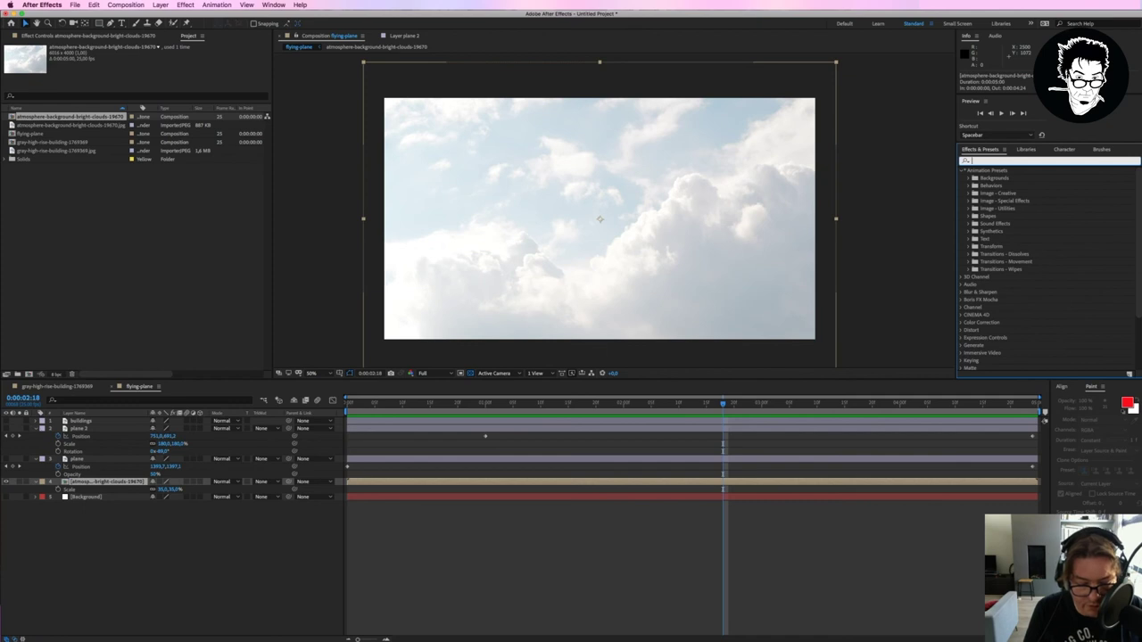
text(tur)
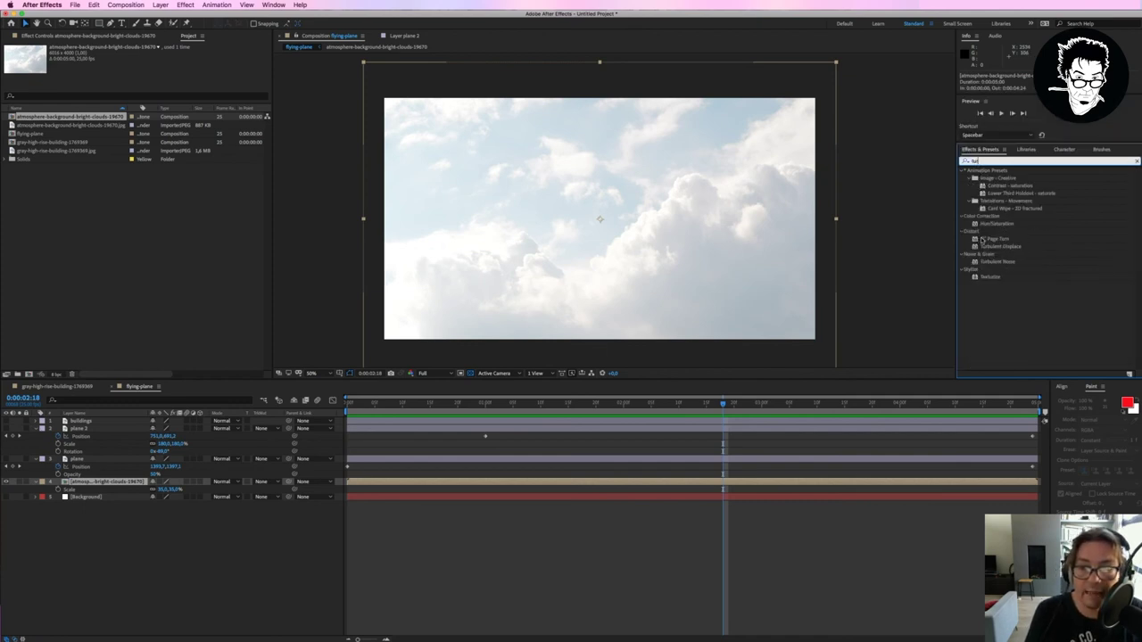
drag(981, 248, 385, 443)
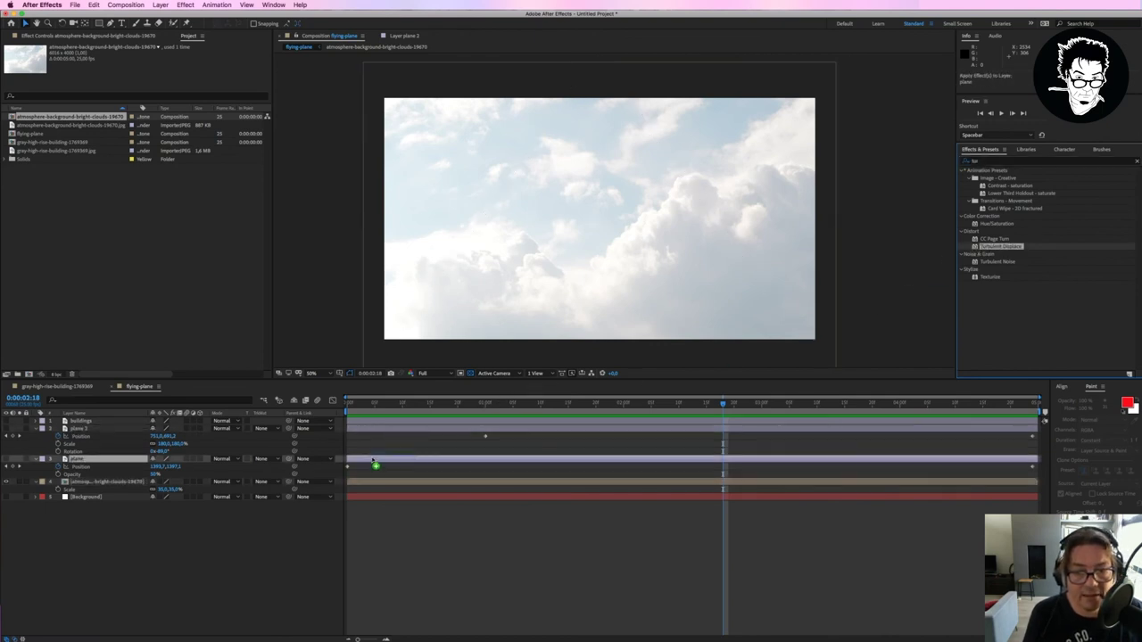
drag(385, 444, 371, 489)
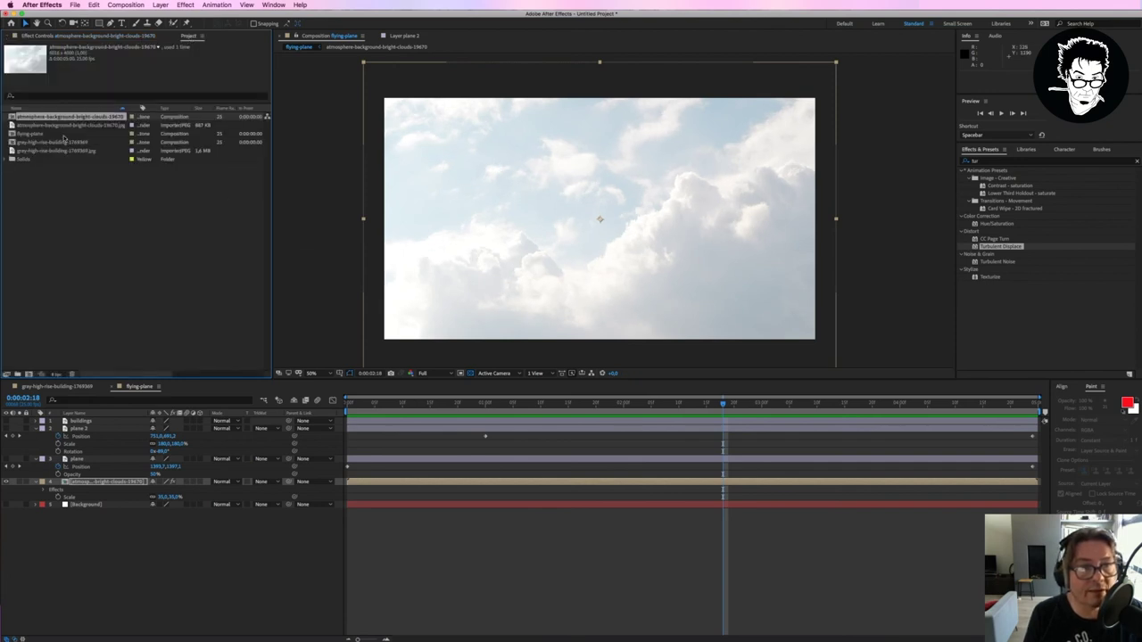
Step: Test and undo the Turbulent Displace Evolution dial, then expand its properties in the timeline
click(38, 36)
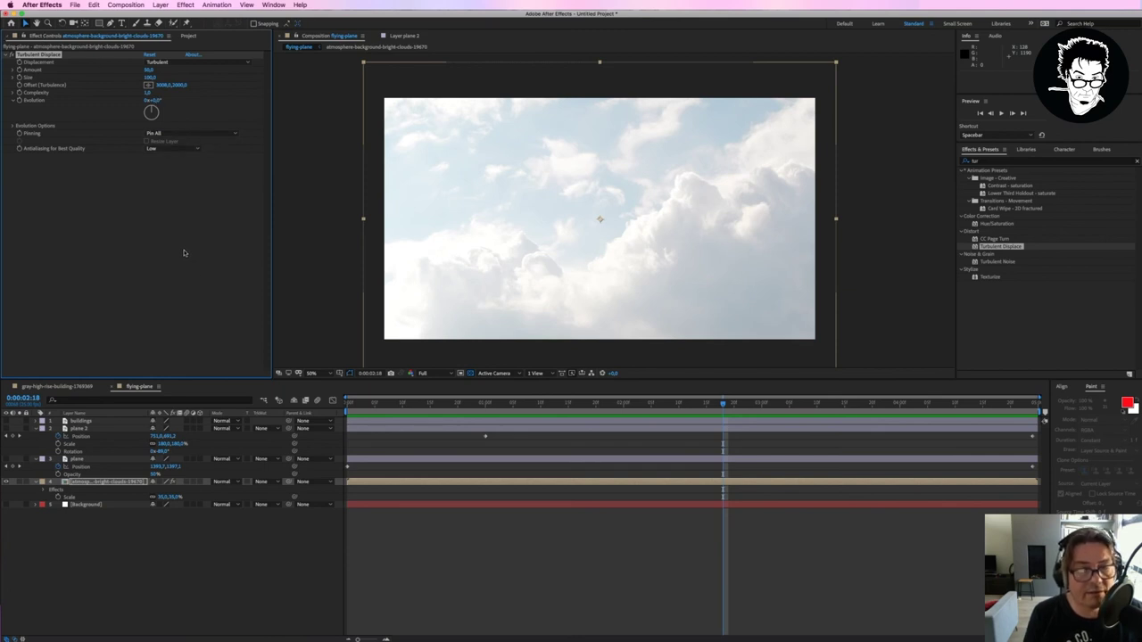
drag(724, 404, 319, 410)
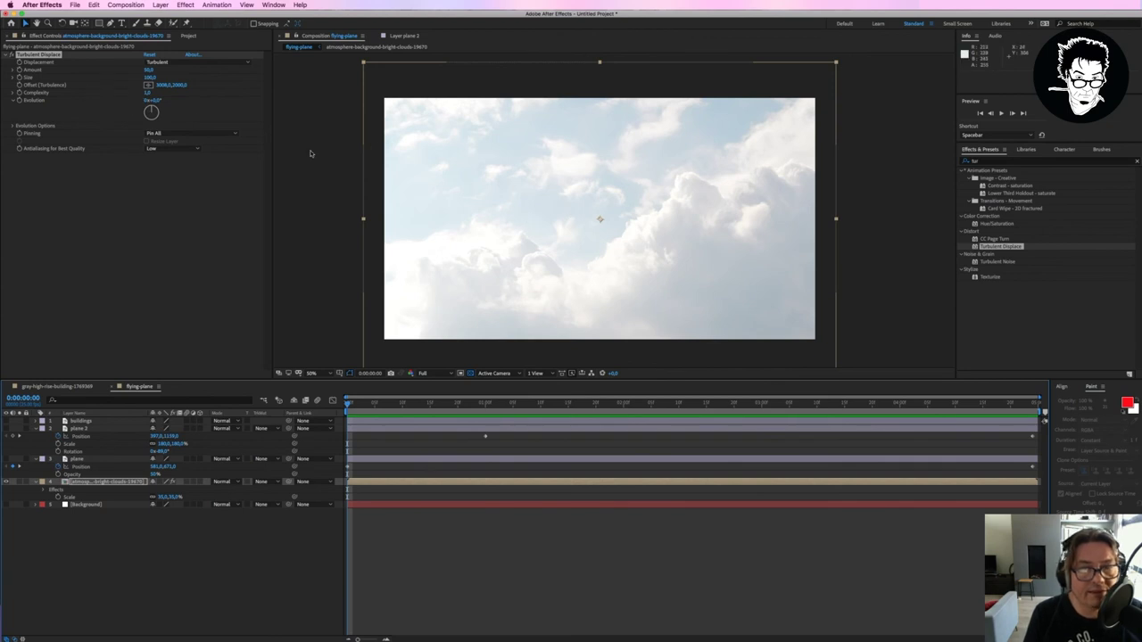
click(152, 111)
mouse_move(151, 112)
mouse_down()
mouse_move(153, 136)
mouse_move(154, 107)
mouse_up()
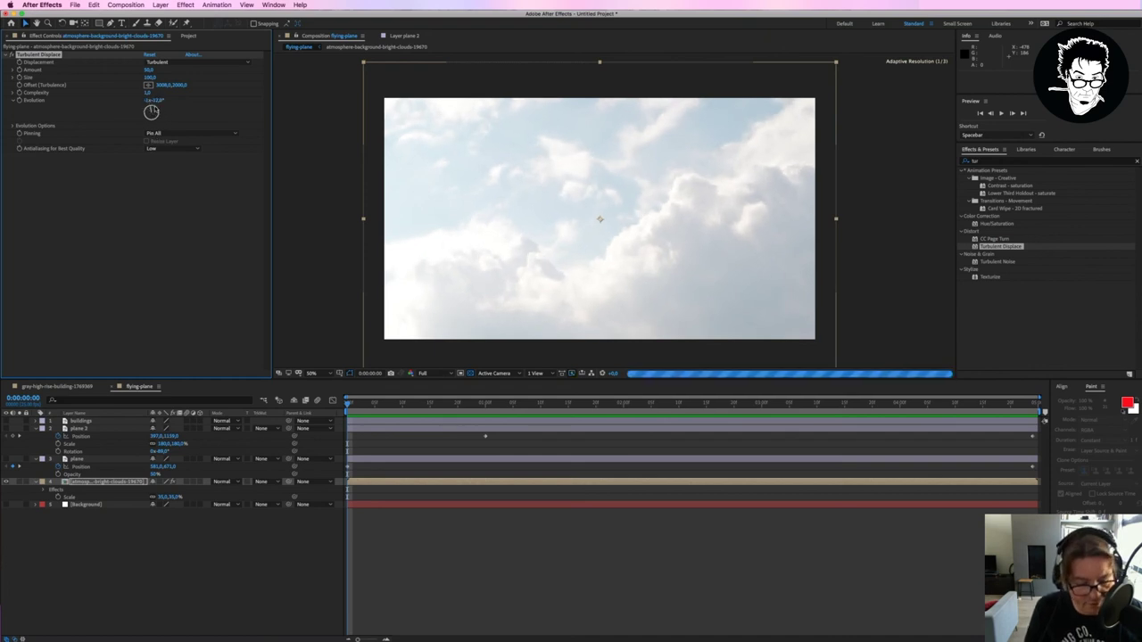
key(ctrl+z)
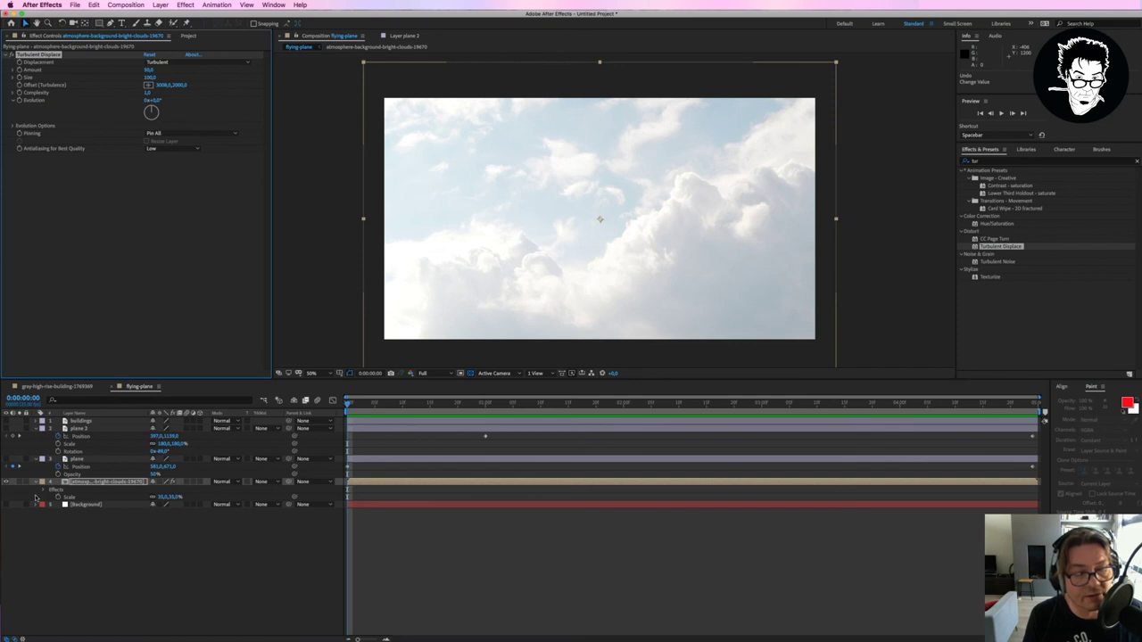
click(44, 492)
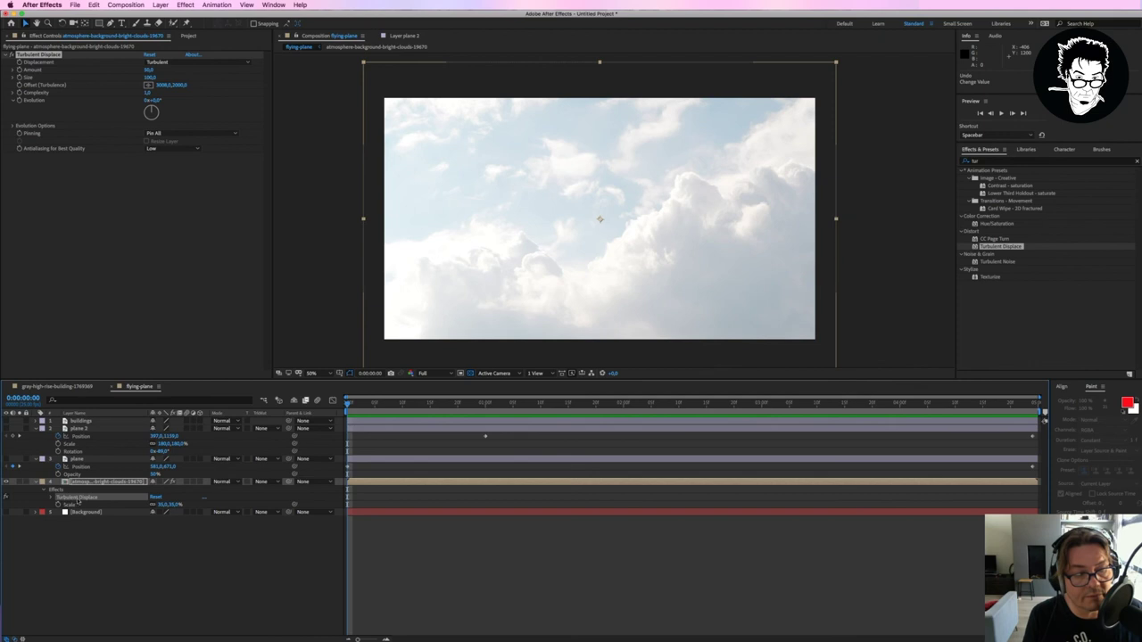
click(51, 498)
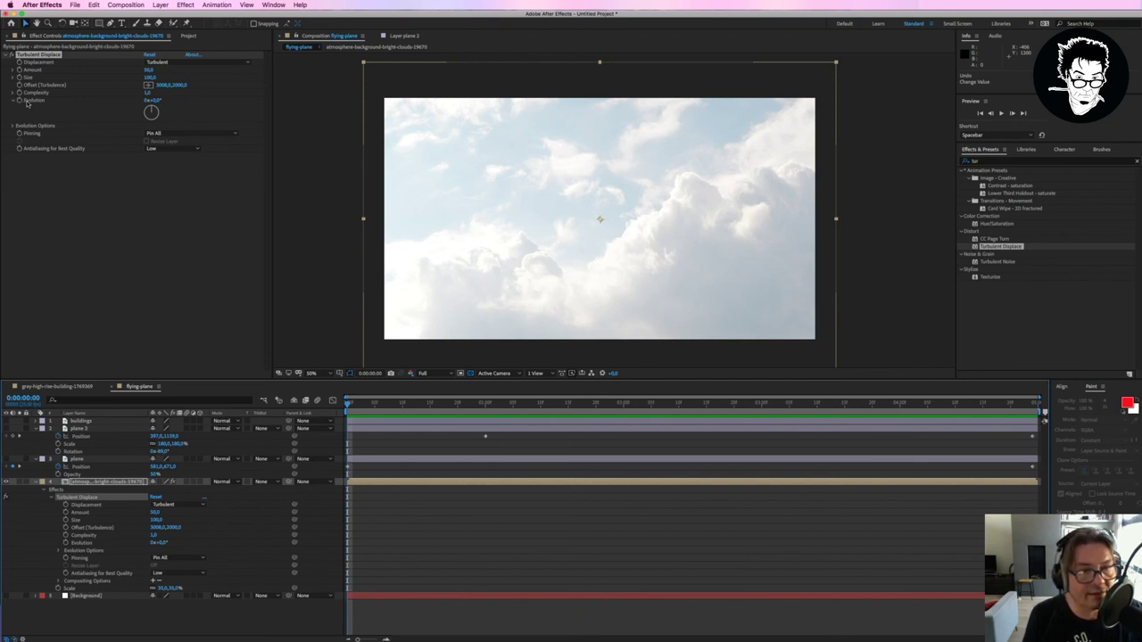
Step: Keyframe Evolution at 0x+0.0° on frame 0, then add a higher keyframe near 0:00:01:11
click(64, 542)
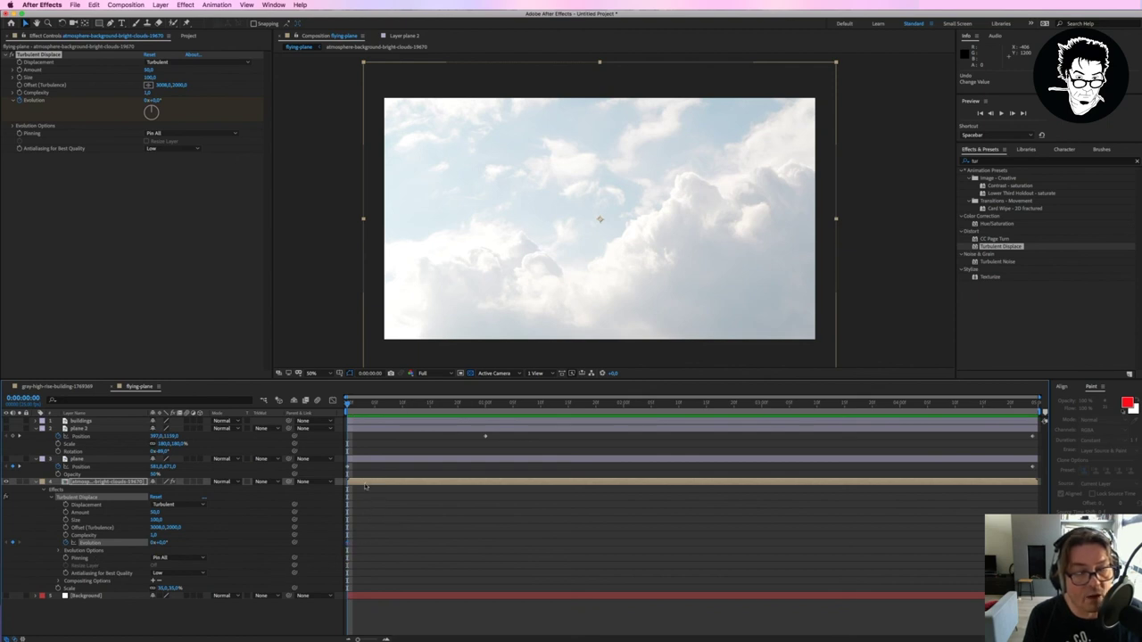
key(Page_Down)
key(Page_Down)
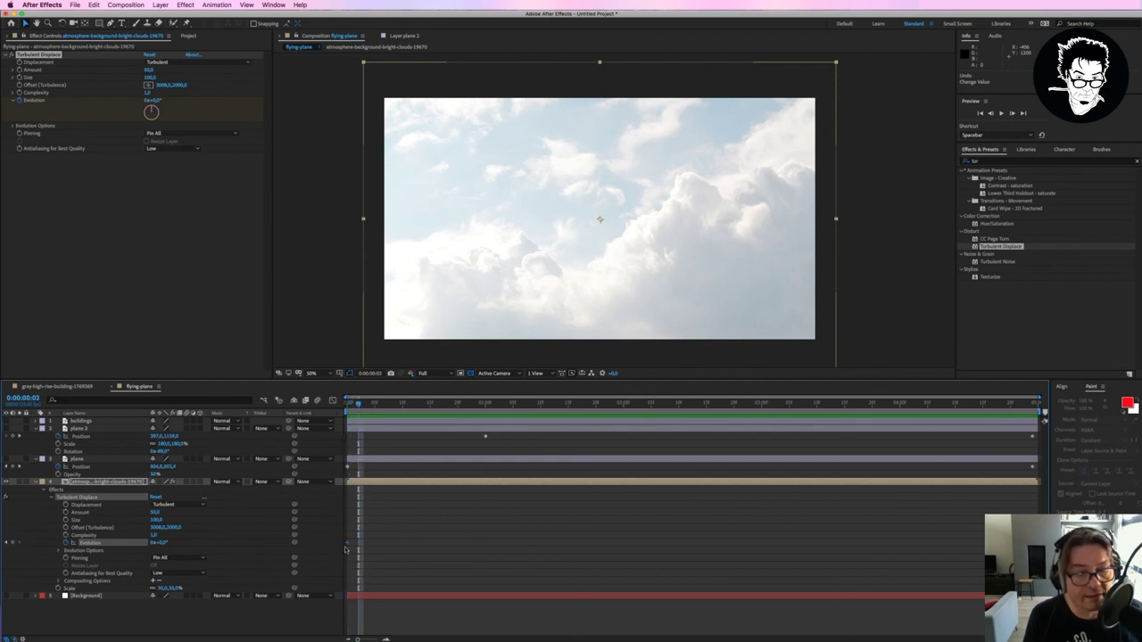
drag(357, 403, 546, 406)
key(Page_Down)
key(Page_Down)
key(Page_Down)
key(Page_Down)
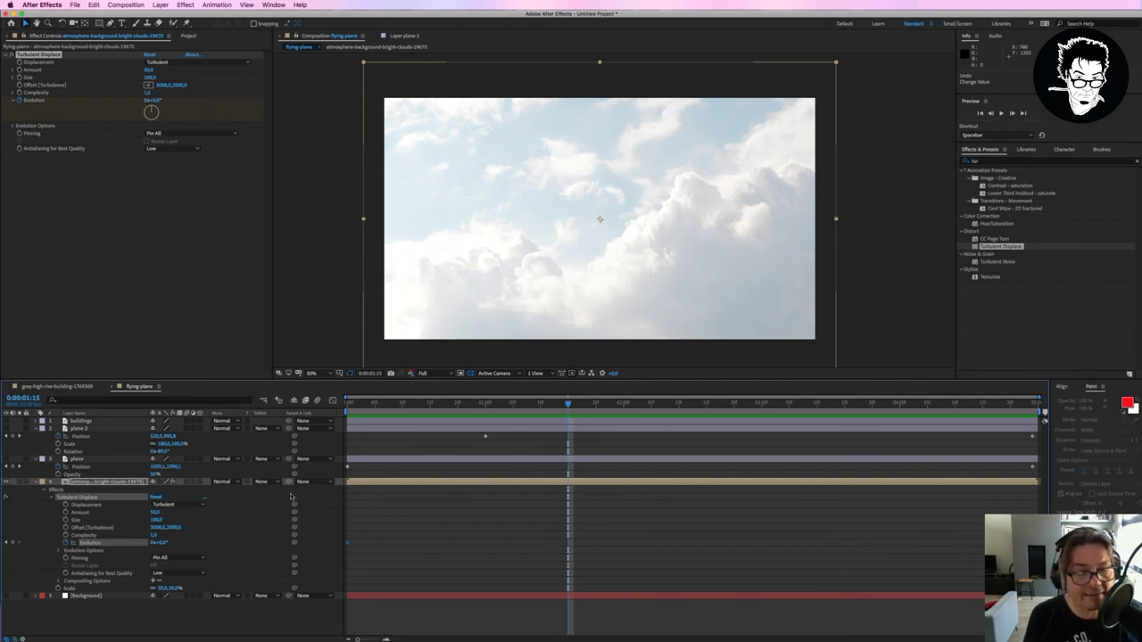
drag(160, 543, 179, 543)
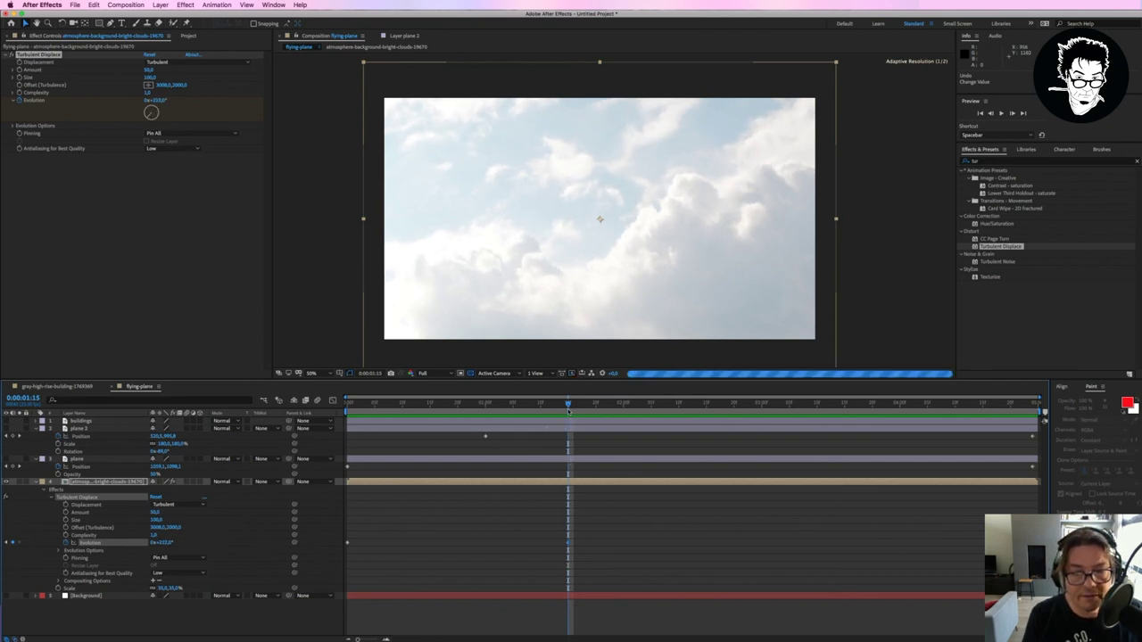
key(space)
key(space)
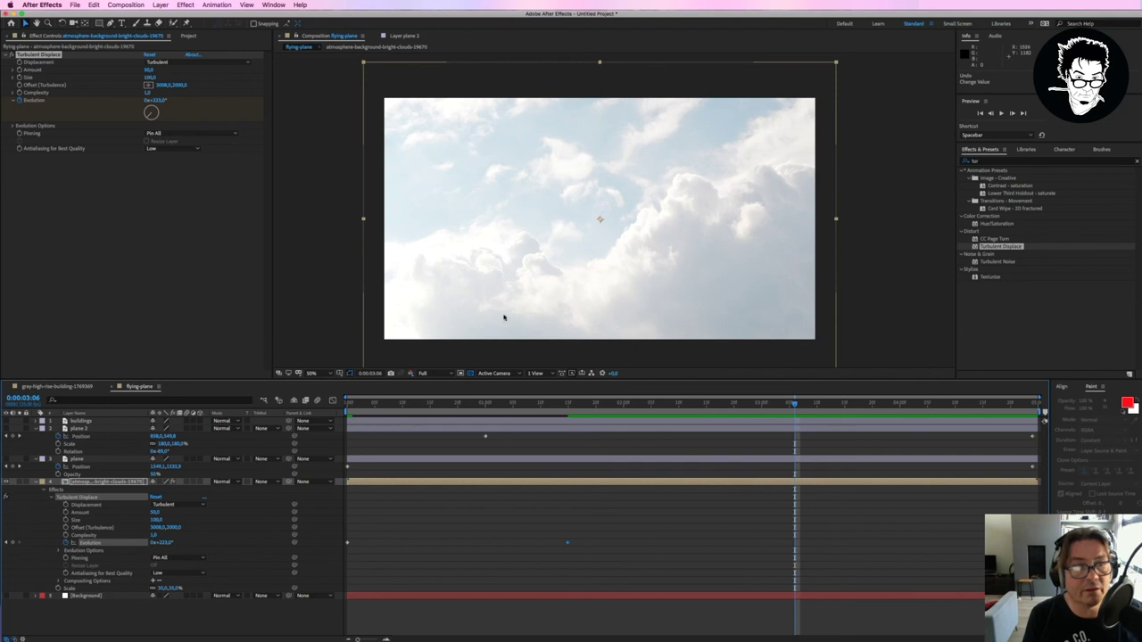
Step: Raise Evolution to 1x+171° at 0:00:04:24, preview the cloud animation, and collapse the clouds layer
drag(151, 112, 151, 111)
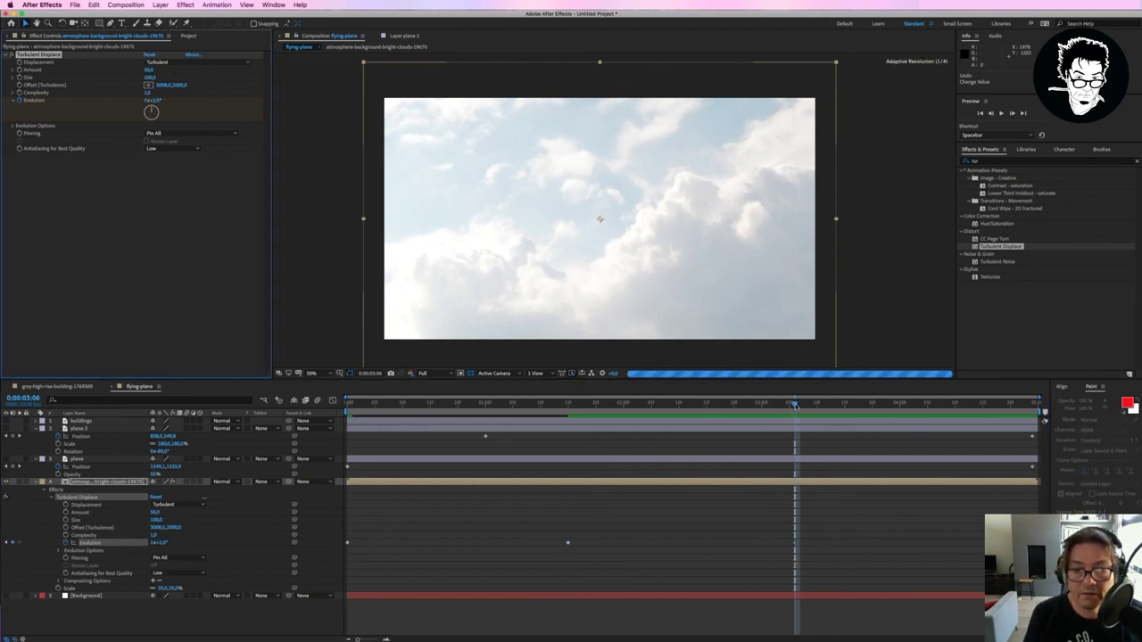
drag(793, 406, 1035, 406)
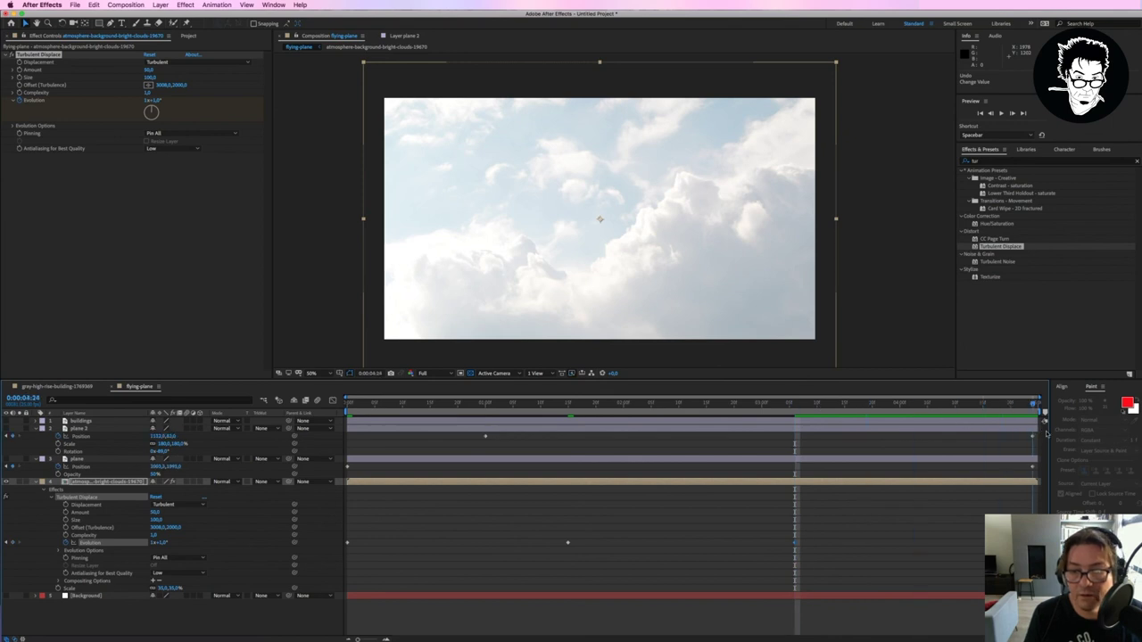
drag(151, 110, 157, 129)
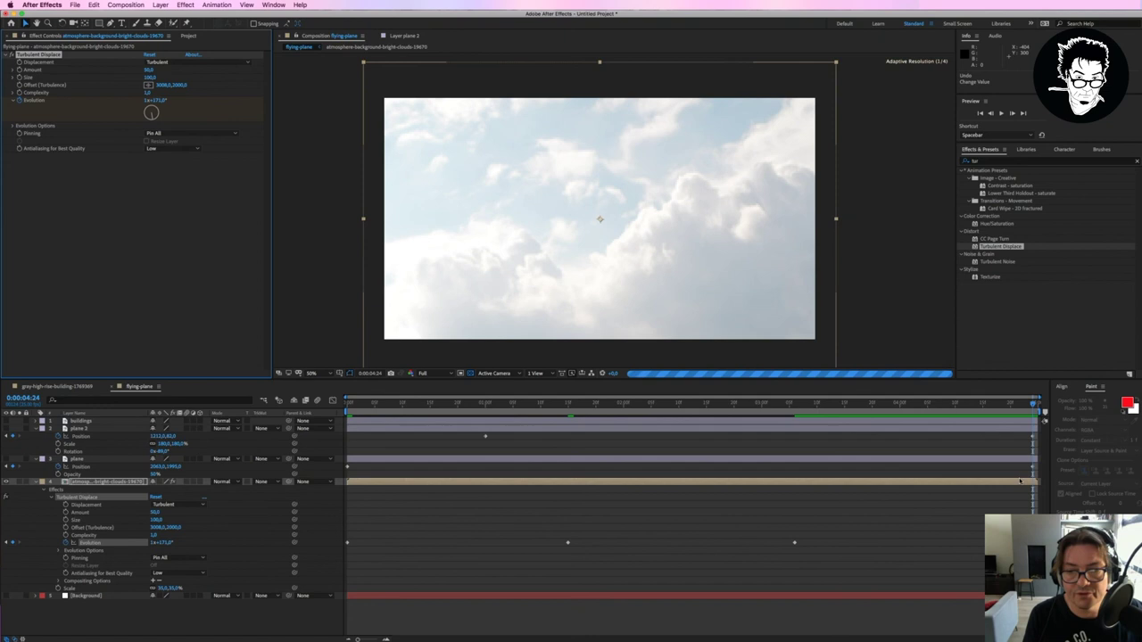
drag(980, 407, 351, 410)
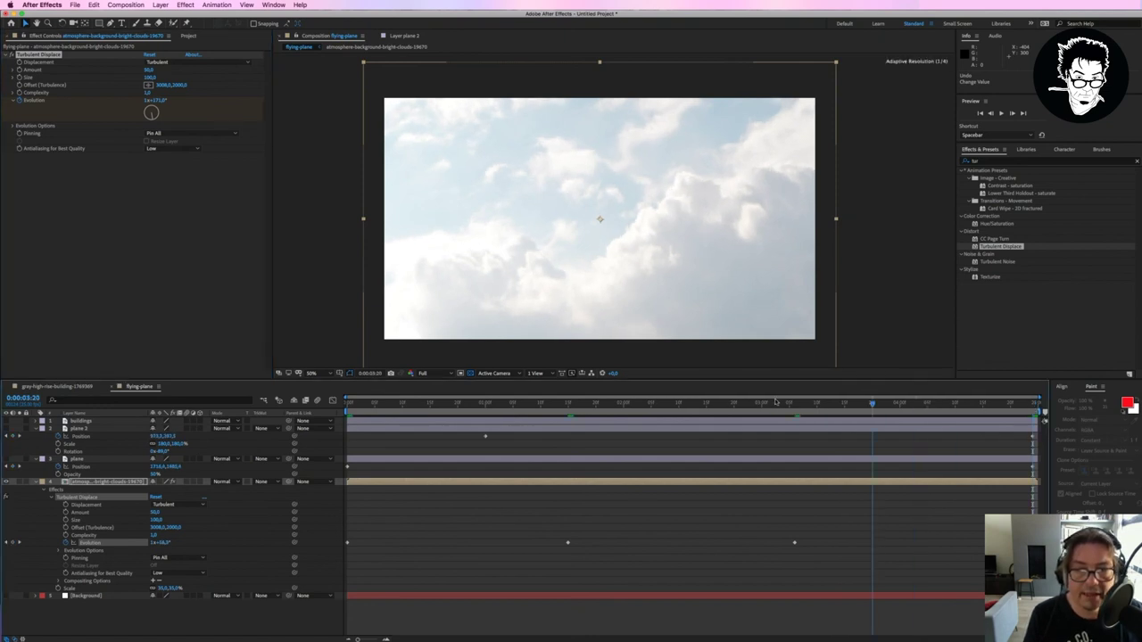
key(space)
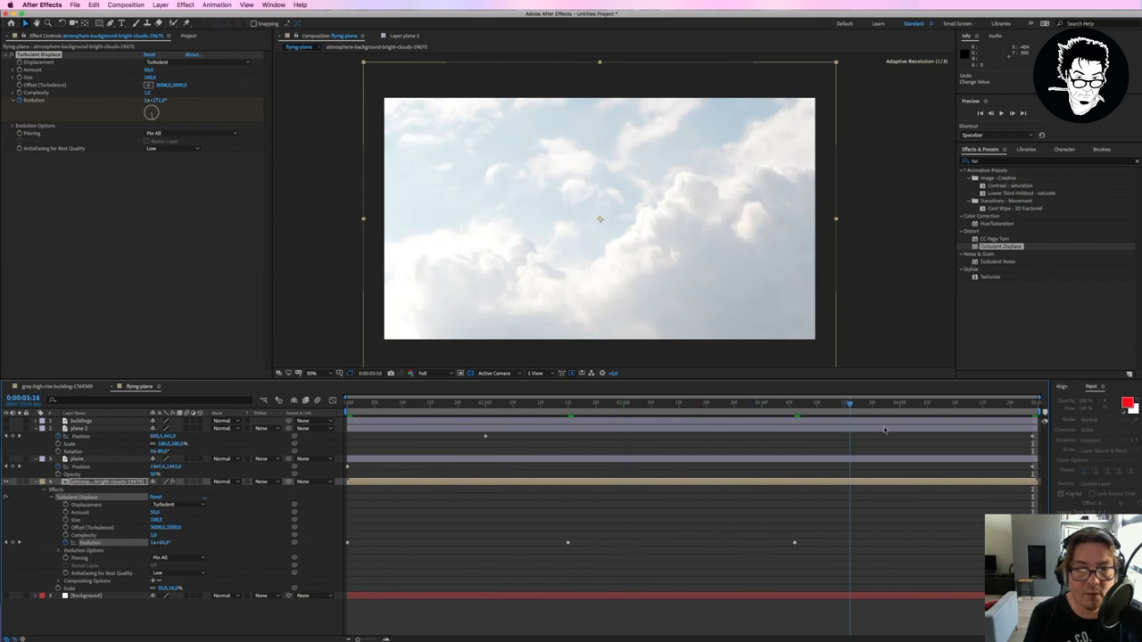
key(space)
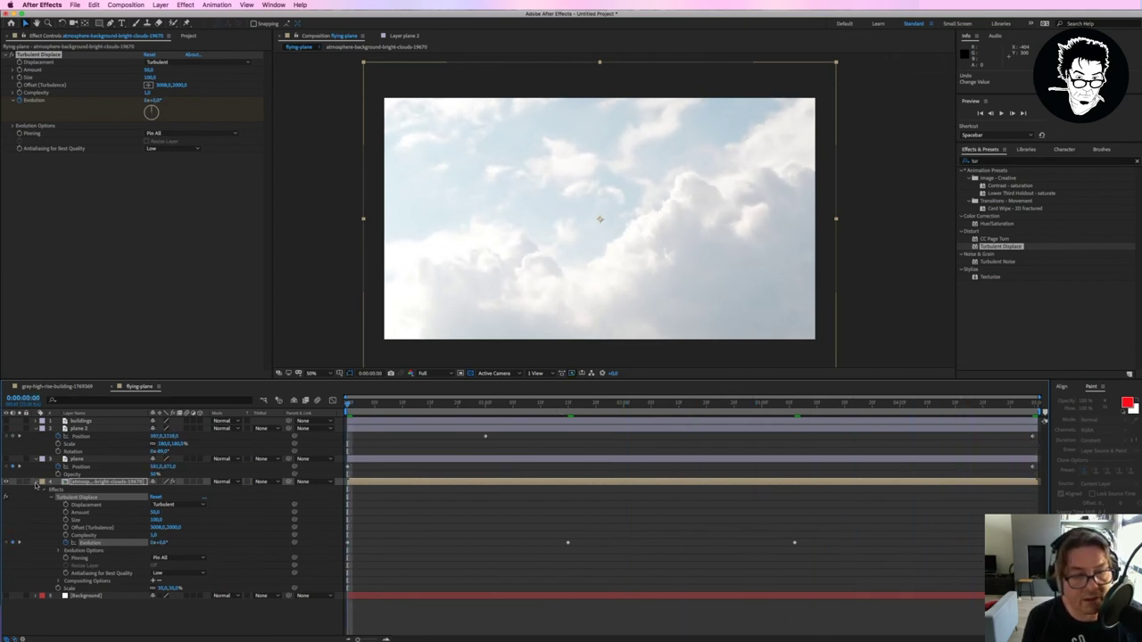
click(37, 481)
Step: Collapse the plane layers' properties and make the buildings and plane layers visible again
click(37, 459)
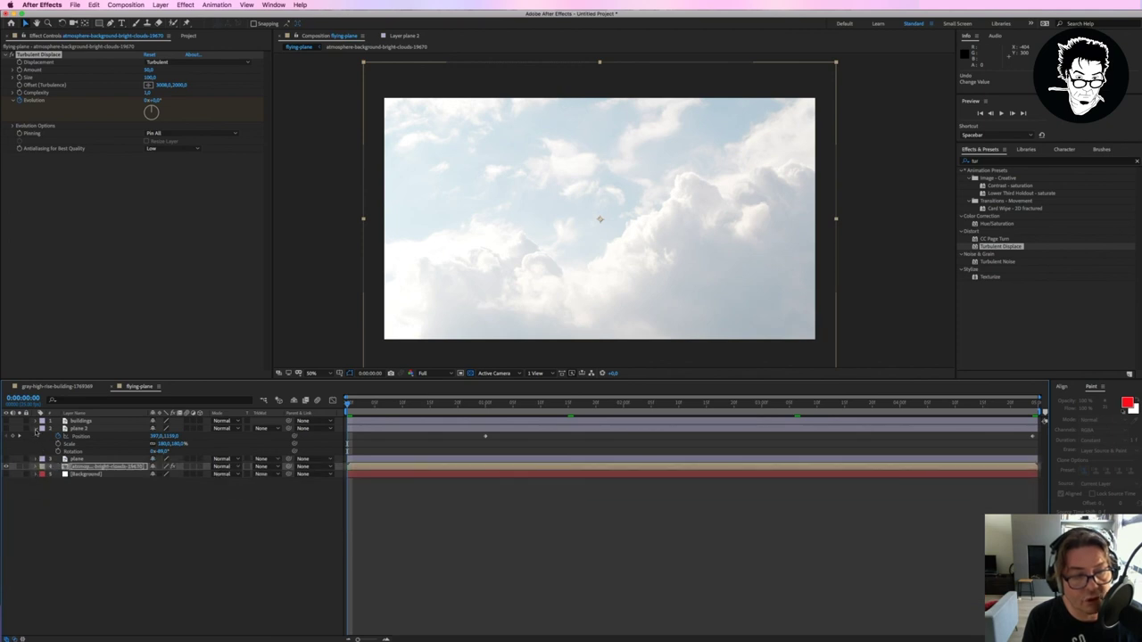
click(36, 429)
click(6, 428)
click(5, 421)
click(610, 556)
Step: Scrub and preview the full composite, then return to the first frame
drag(347, 406, 375, 405)
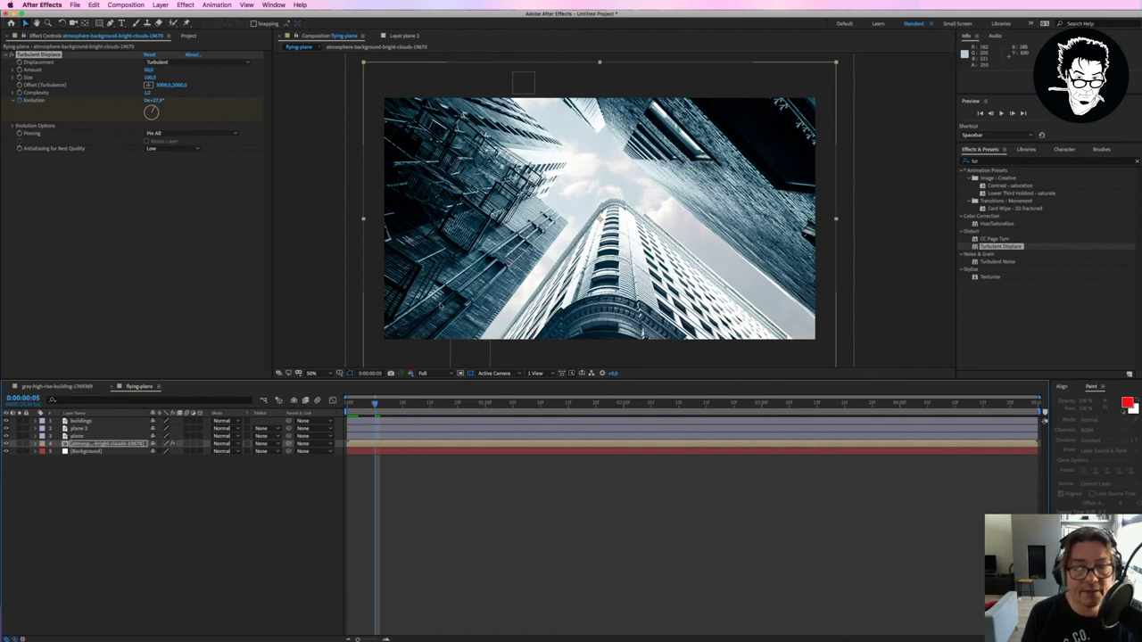
drag(376, 404, 486, 403)
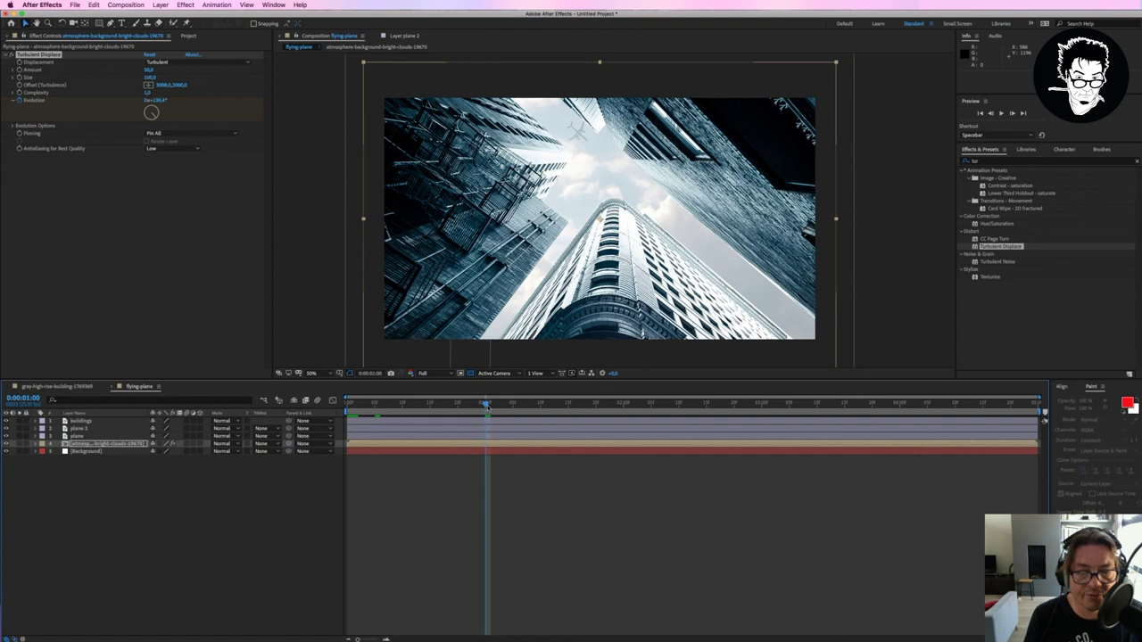
drag(486, 403, 806, 403)
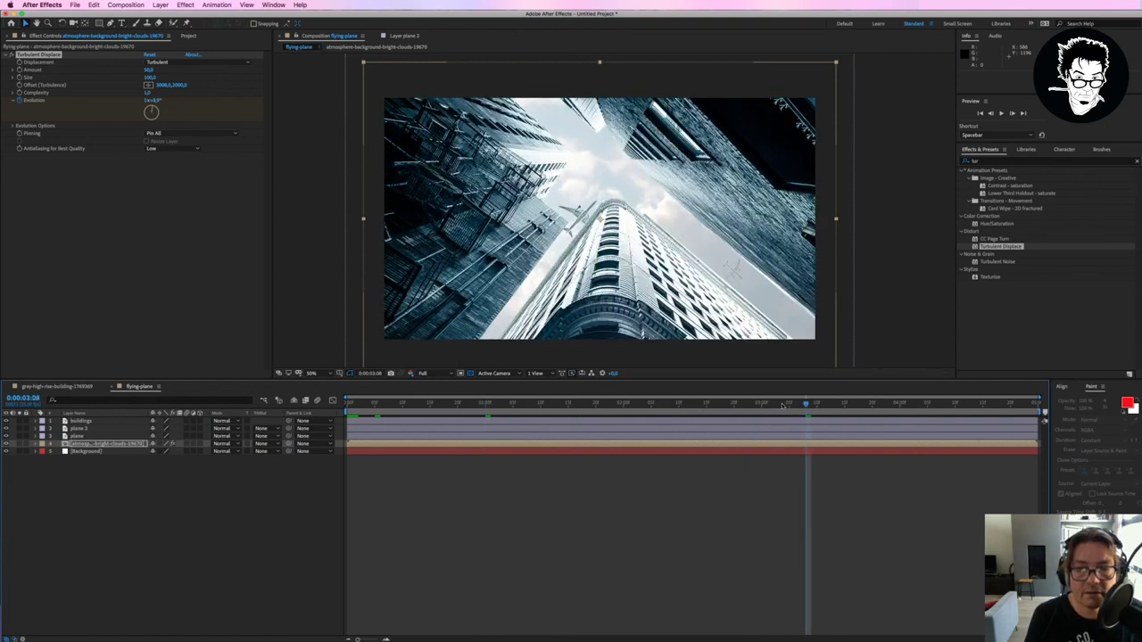
click(1010, 404)
key(space)
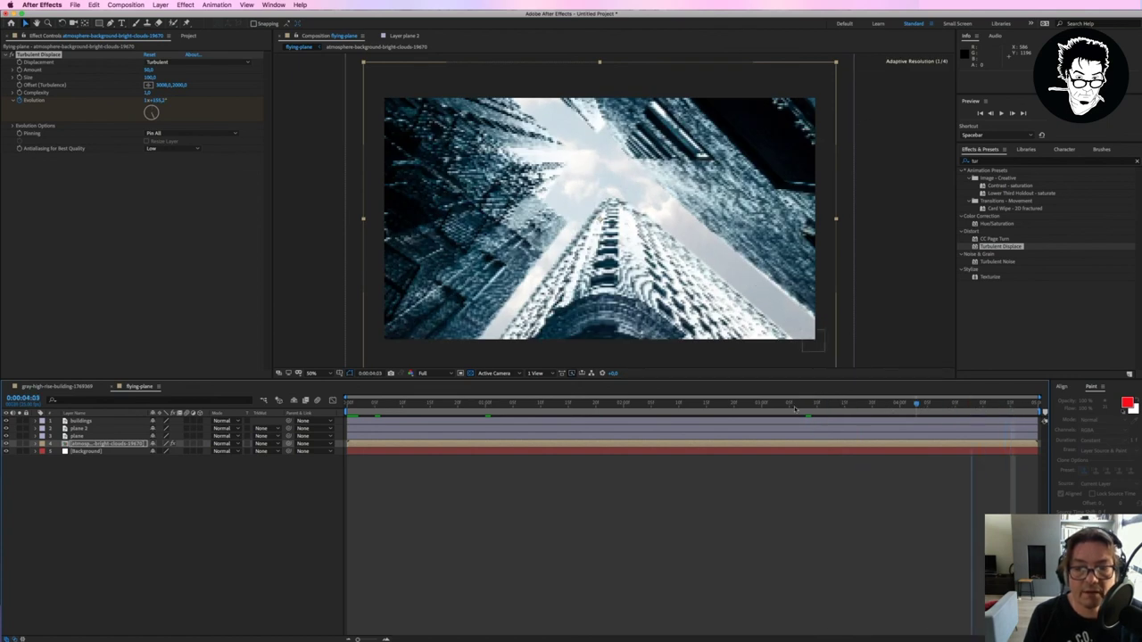
click(349, 392)
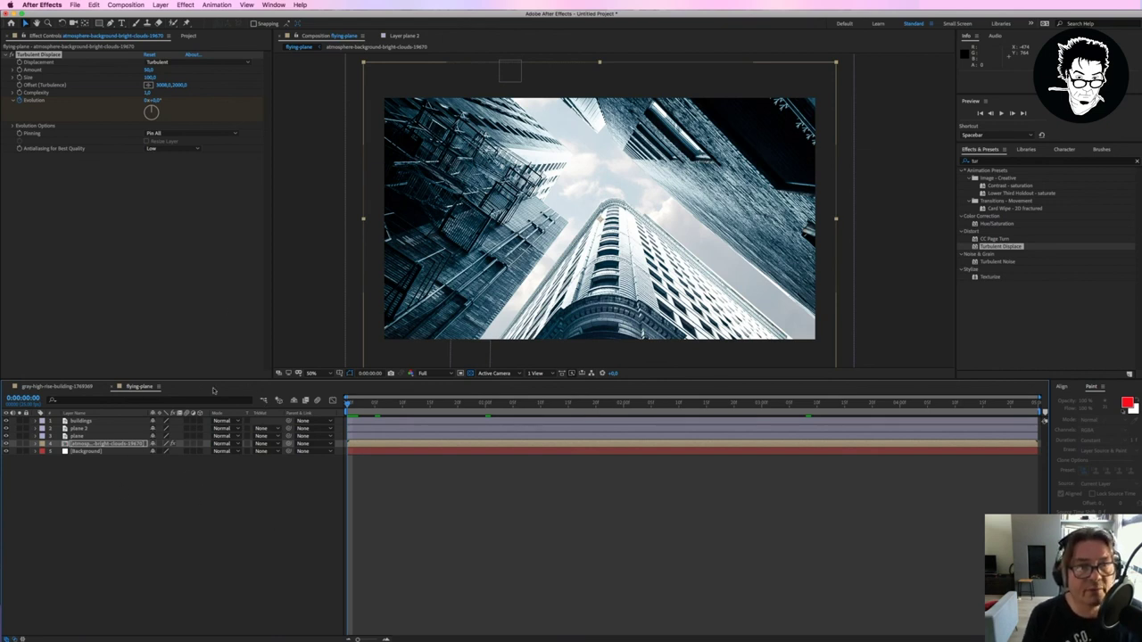
Step: Add the composition to the Adobe Media Encoder queue from File > Export
click(76, 5)
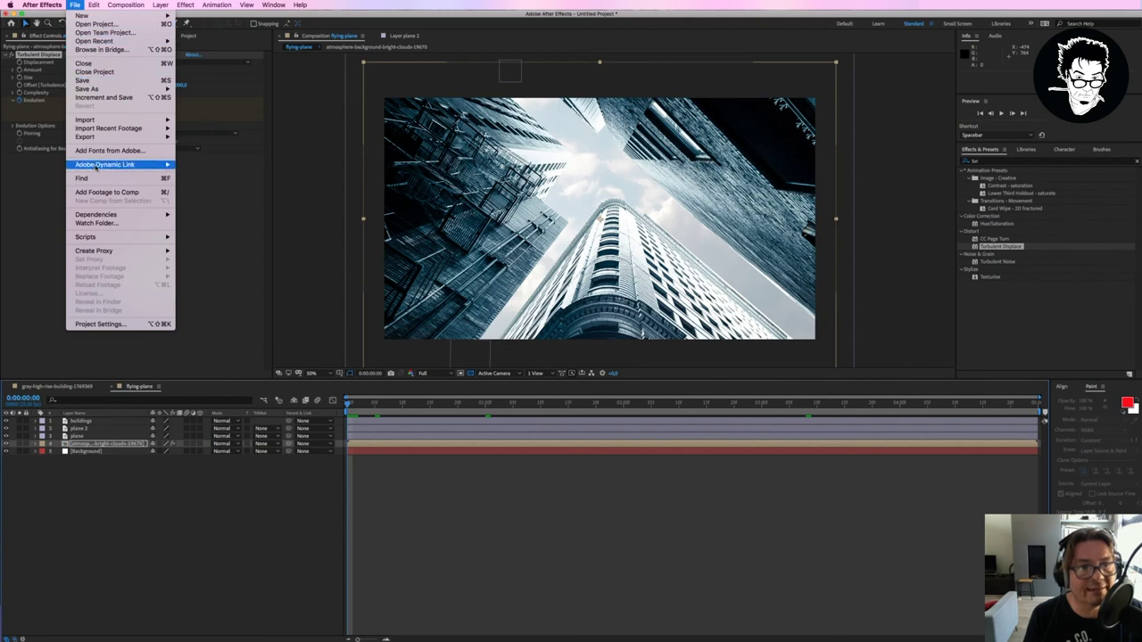
mouse_move(86, 142)
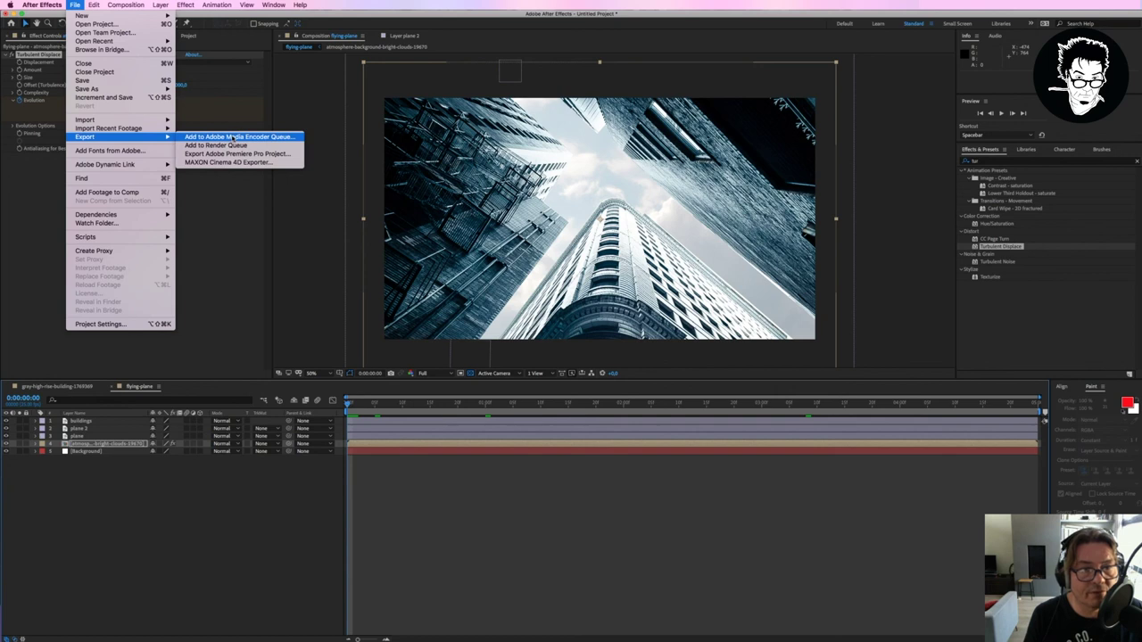
click(234, 137)
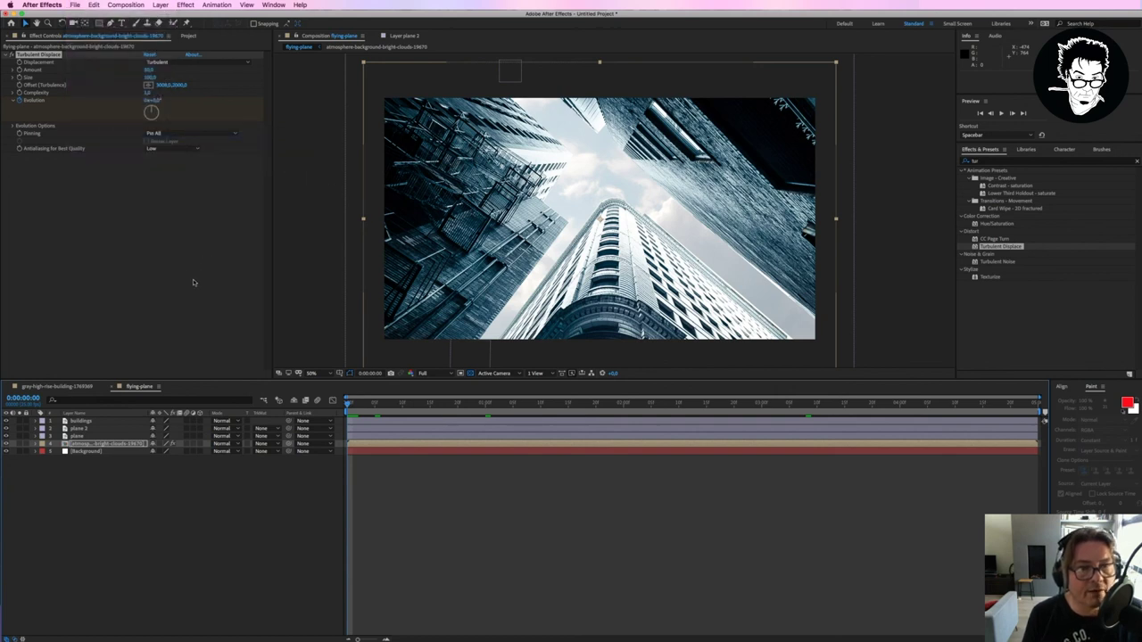
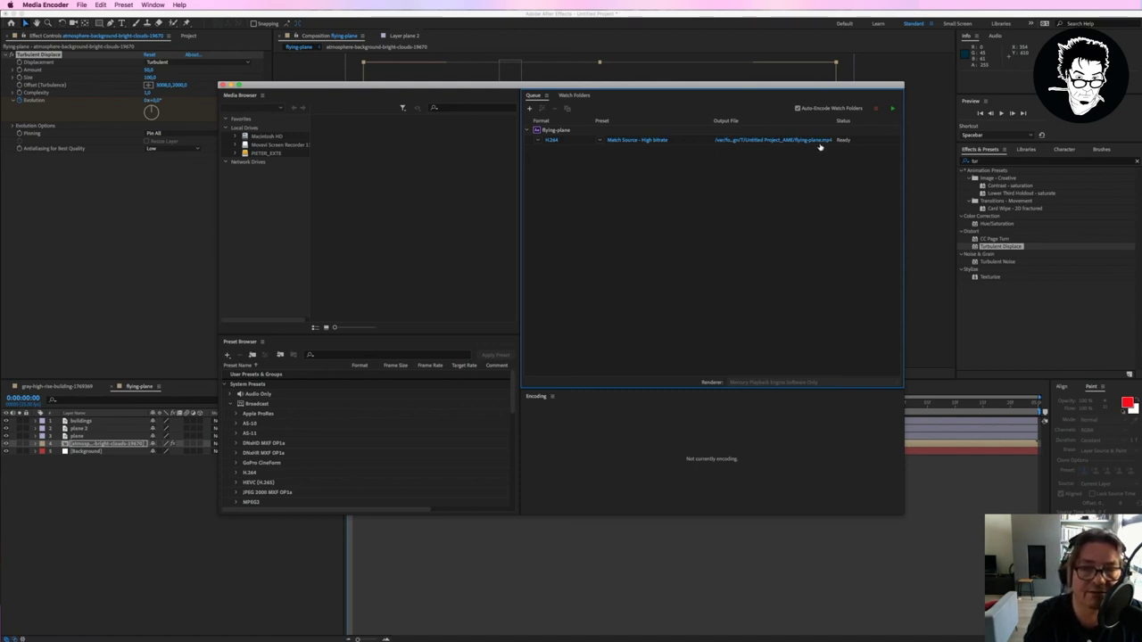
Step: Open Export Settings for the queued flying-plane H.264 item from its preset link
click(639, 141)
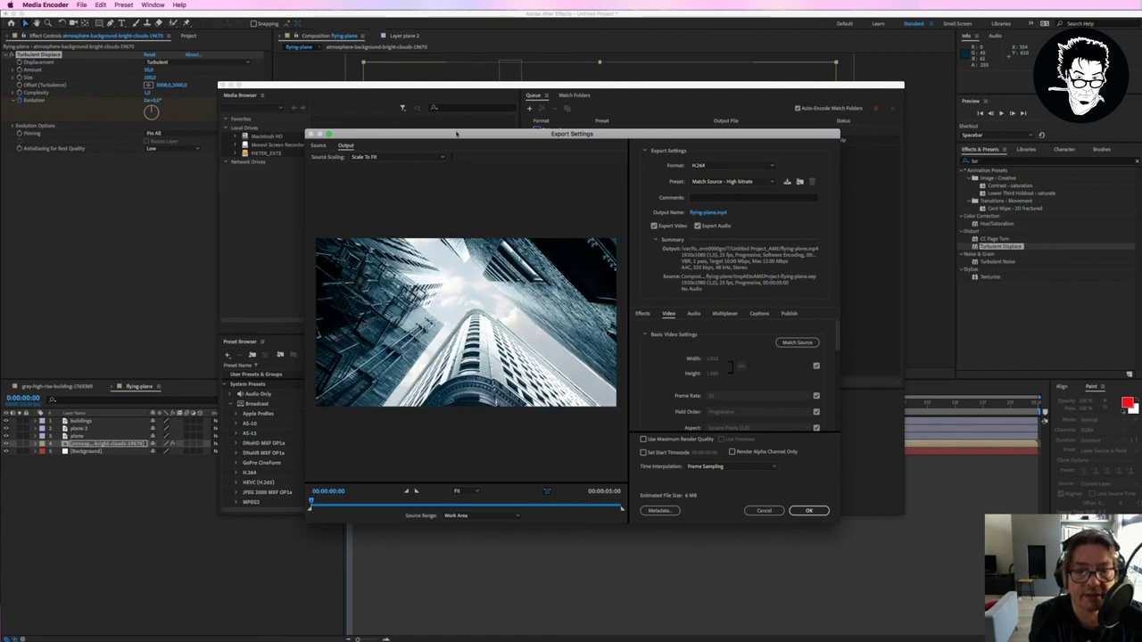
Step: Reposition the Export Settings dialog and show the H.264 preset list
drag(457, 134, 446, 132)
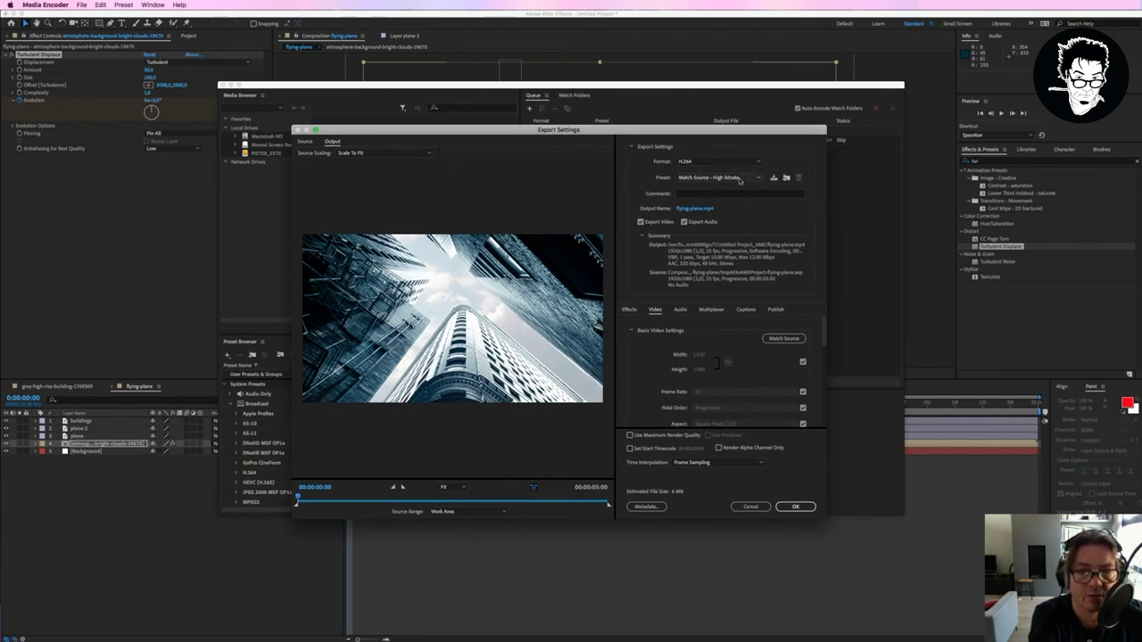
drag(664, 131, 640, 290)
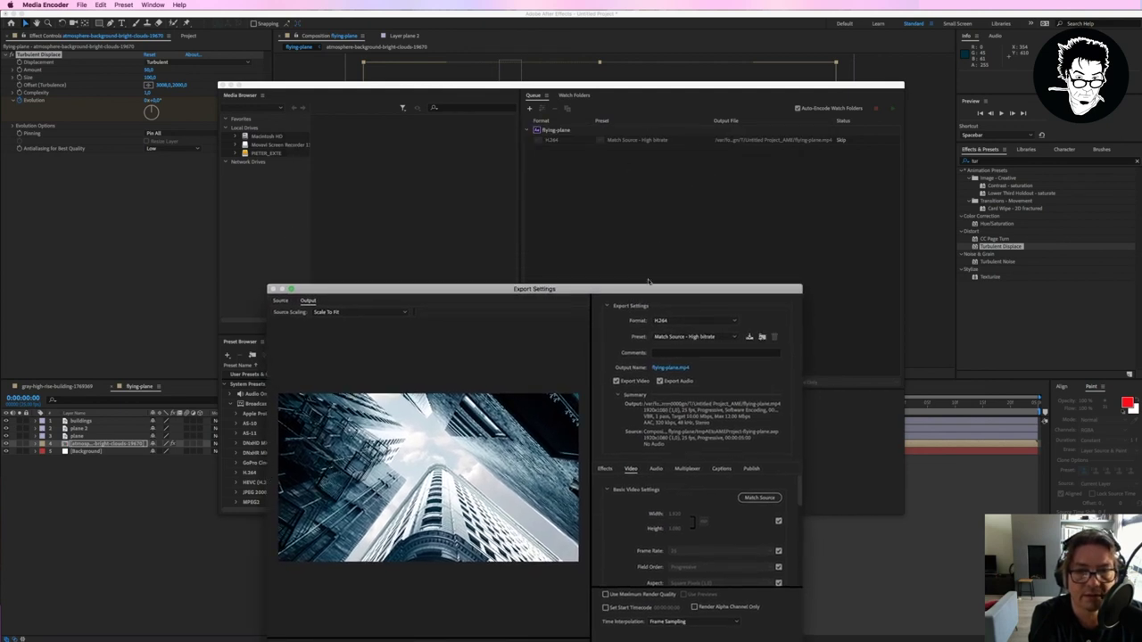
drag(716, 151, 664, 148)
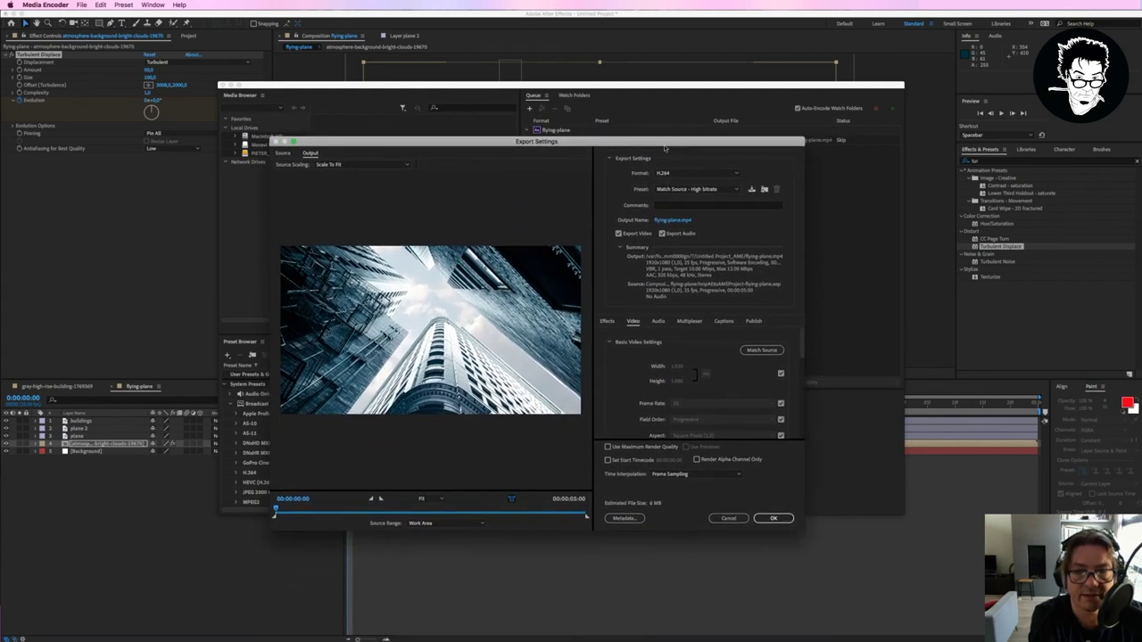
click(735, 194)
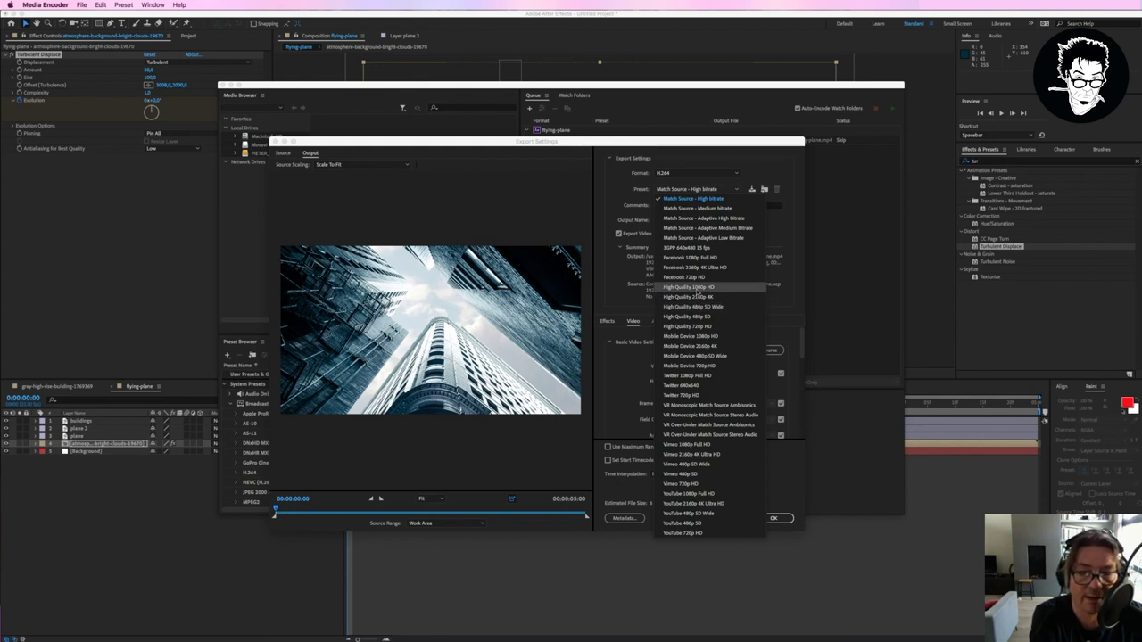
Step: Try the High Quality 1080p HD preset, review Audio and Video settings, then cancel without changes
click(695, 288)
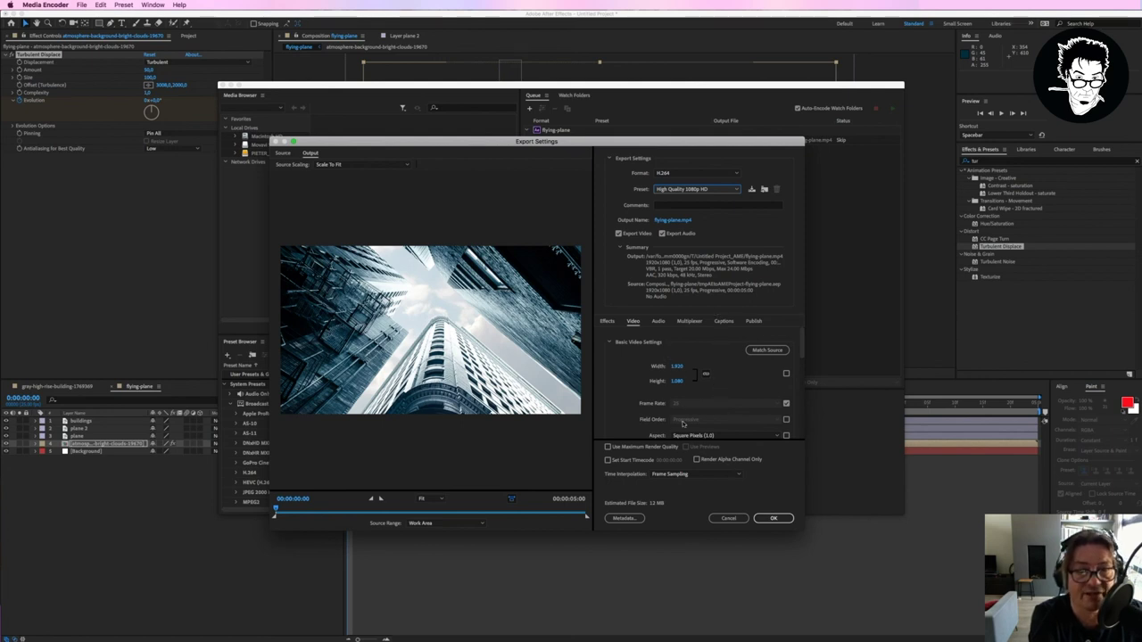
click(776, 521)
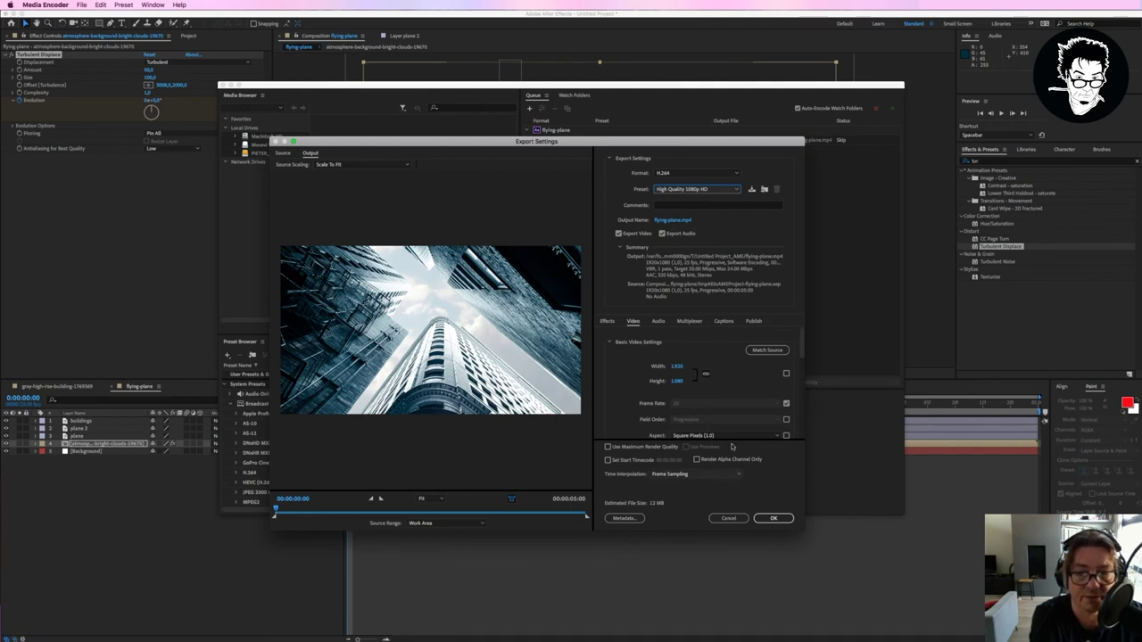
click(658, 323)
click(635, 323)
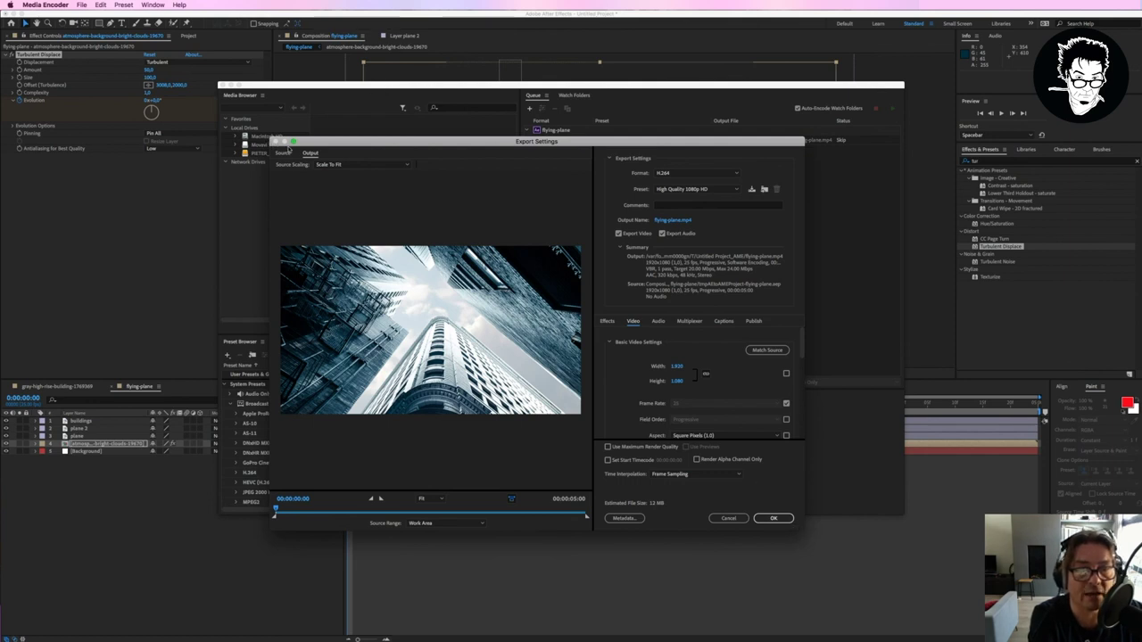
click(728, 518)
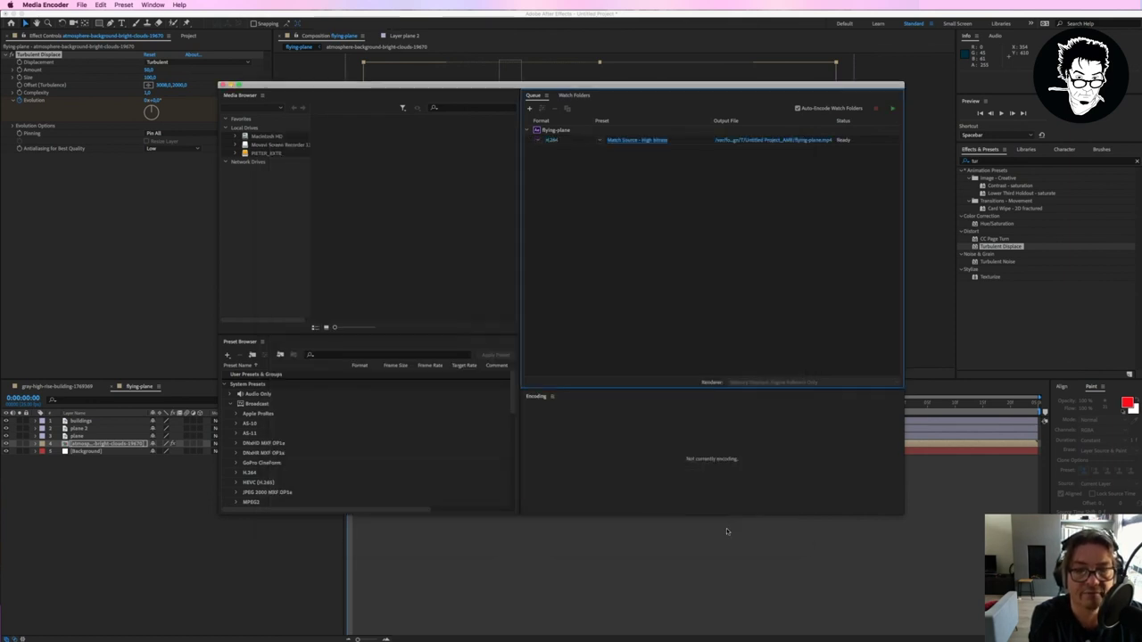
Step: Quit Media Encoder from its application menu to return to After Effects
click(51, 5)
click(53, 109)
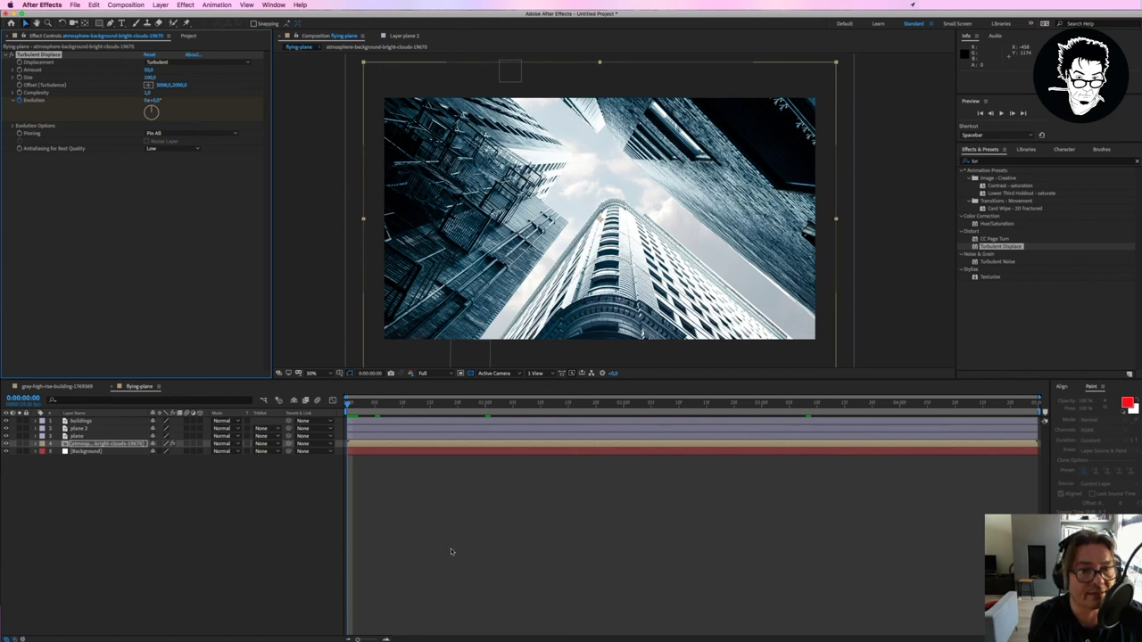
Step: Show plane 2's Scale, Position, Opacity and Rotation properties in the timeline
click(79, 429)
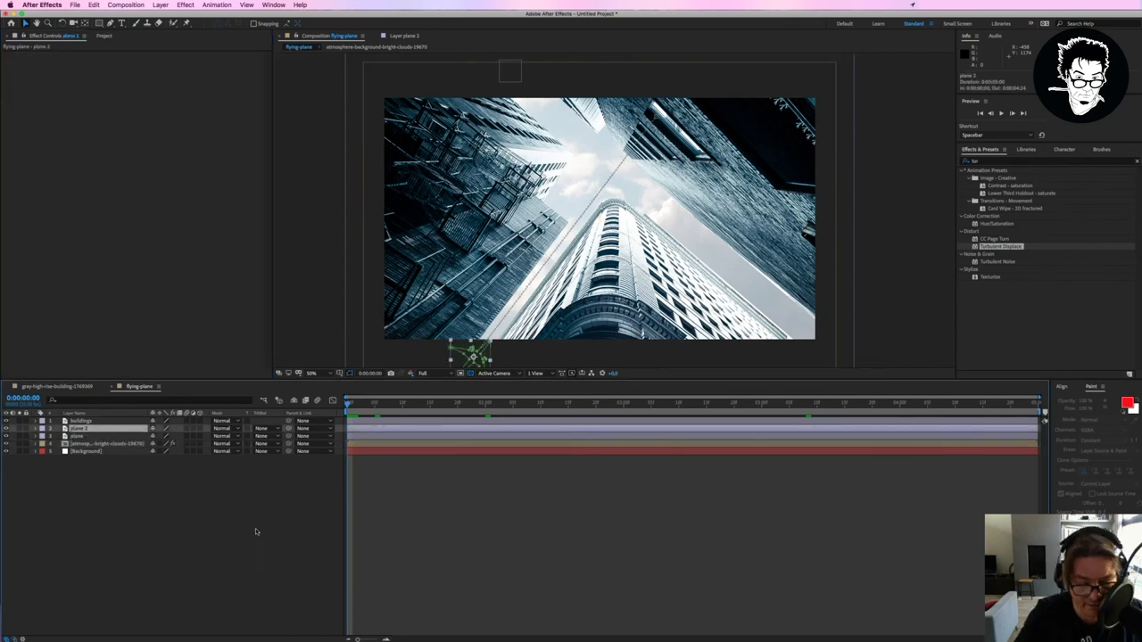
key(s)
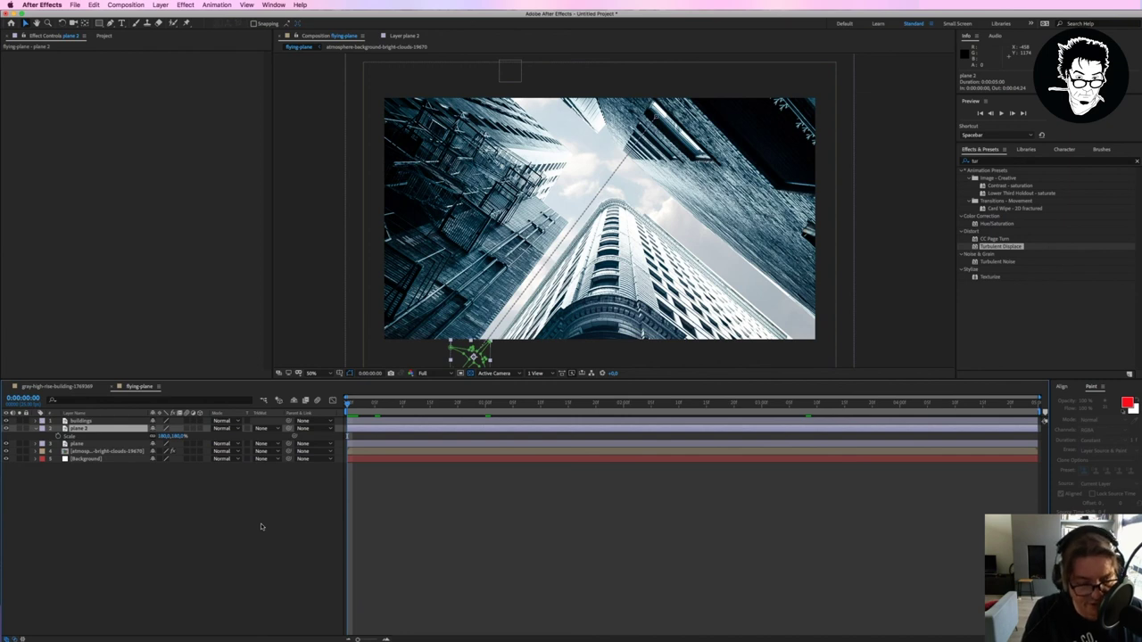
key(shift+p)
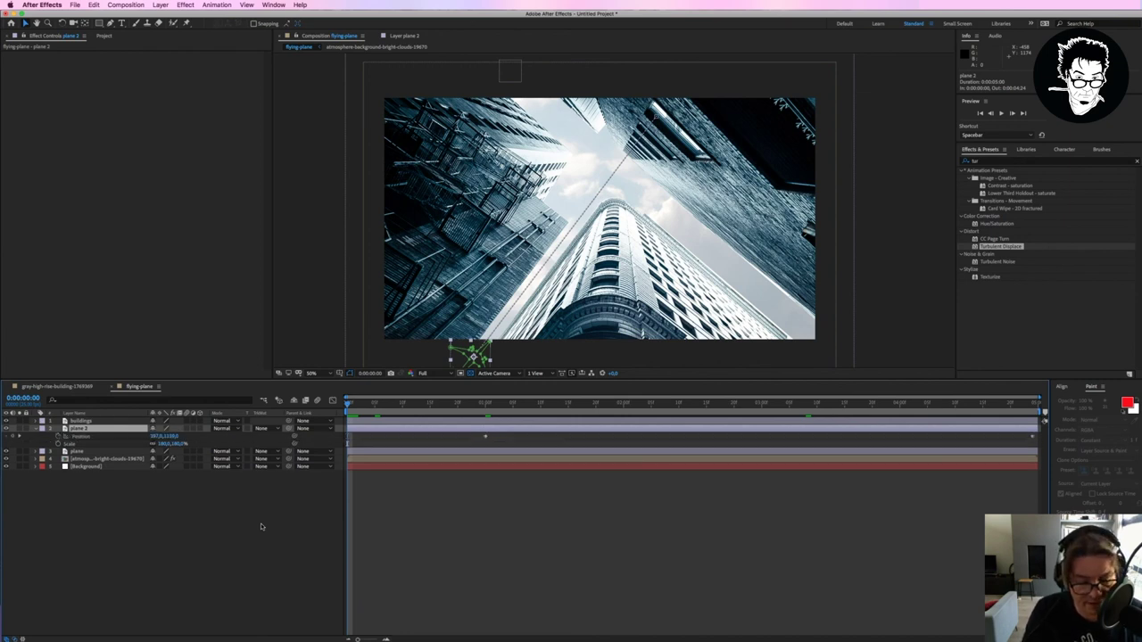
key(shift+t)
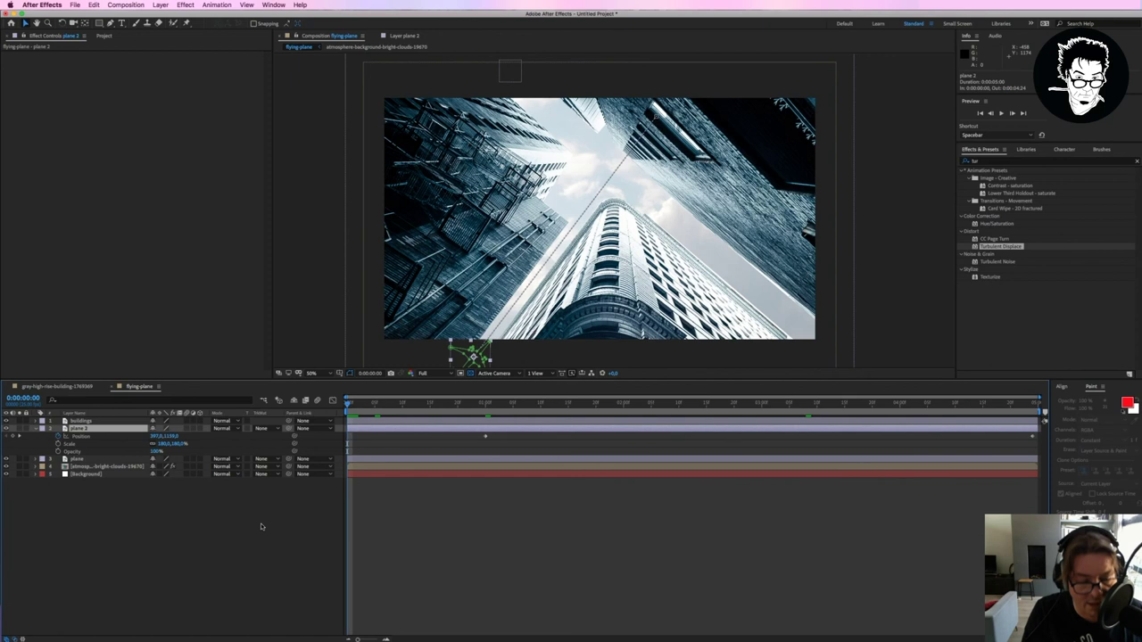
key(shift+r)
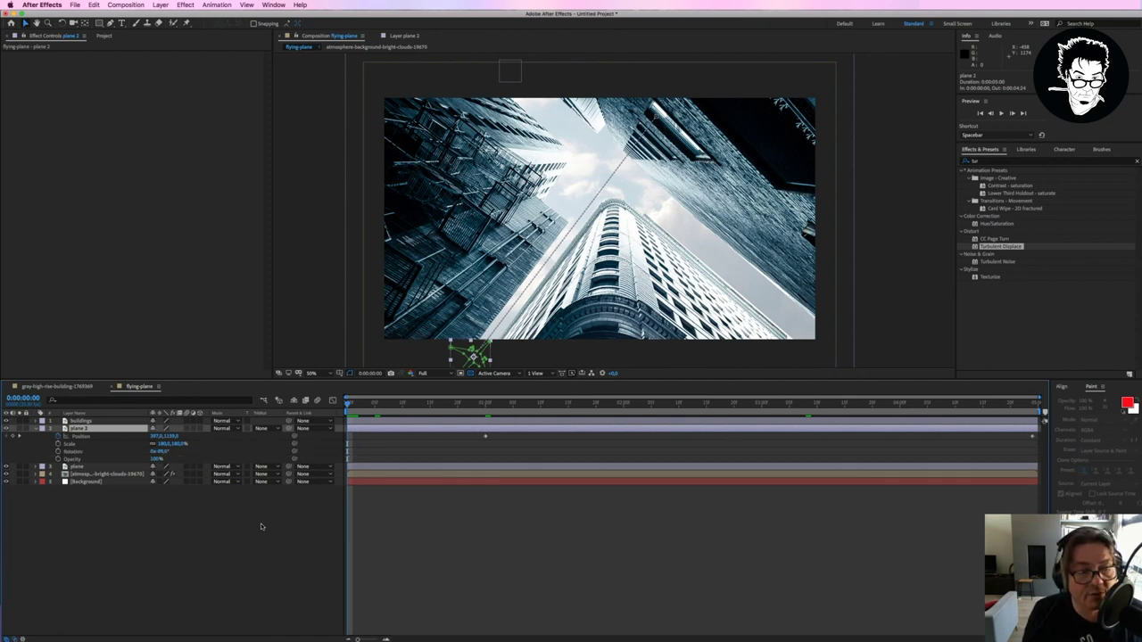